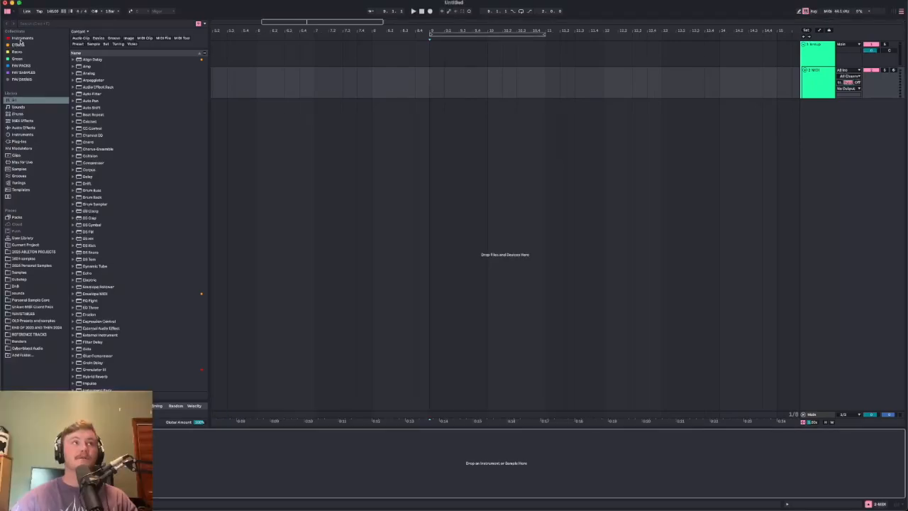
Load Serum 2 from the Instruments collection onto the MIDI track and create a MIDI clip from 9 to 9.3.
{"action": "left_click", "coordinate": [22, 38]}
{"action": "left_click_drag", "start_coordinate": [90, 190], "coordinate": [503, 70]}
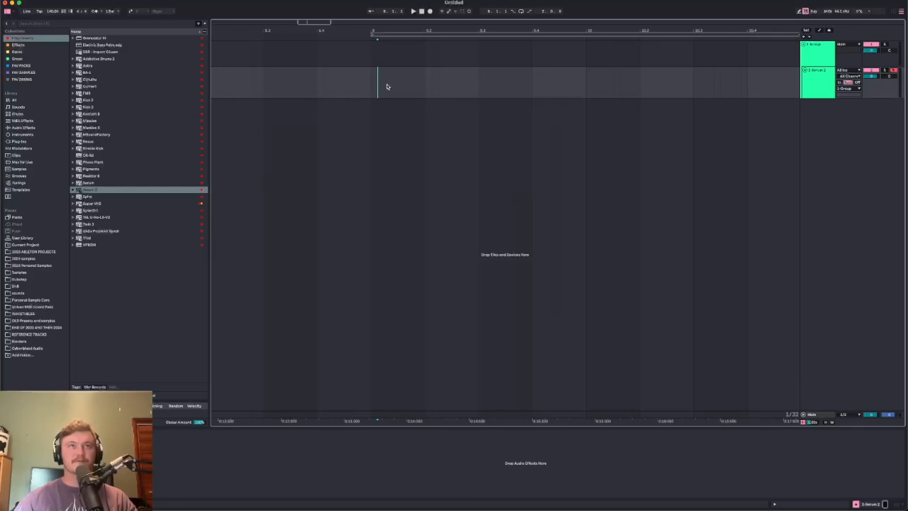
{"action": "left_click_drag", "start_coordinate": [387, 84], "coordinate": [478, 86]}
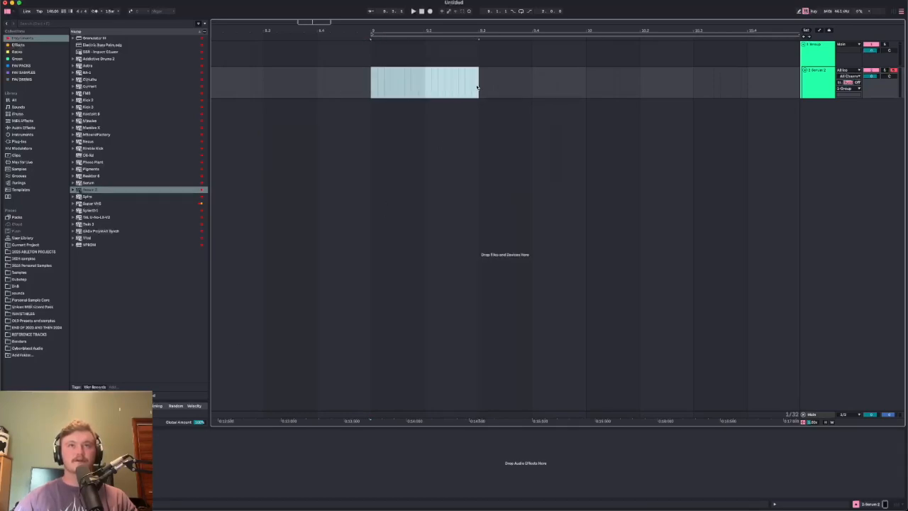
{"action": "key", "text": "ctrl+shift+m"}
Add one F note to the clip, stretch it across the full clip with Legato, and loop the clip's range.
{"action": "double_click", "coordinate": [290, 370]}
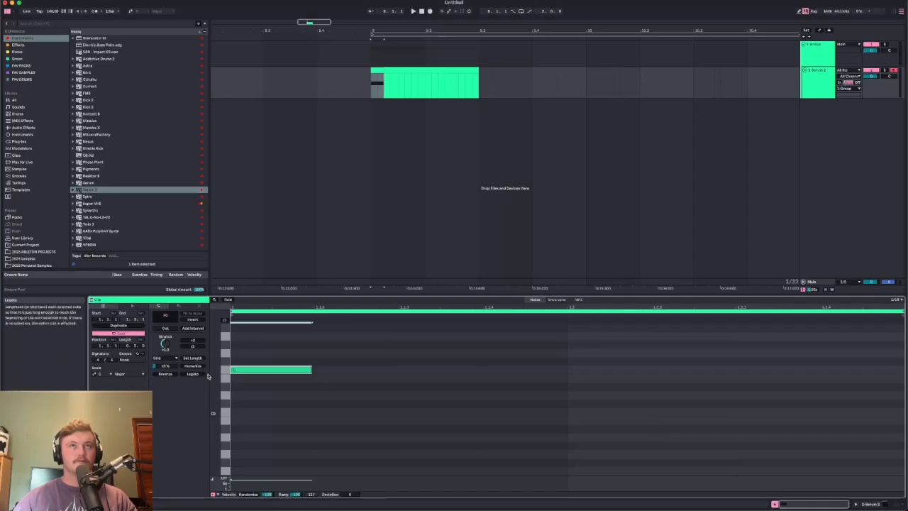
{"action": "left_click", "coordinate": [198, 375]}
{"action": "left_click", "coordinate": [385, 84]}
{"action": "left_click_drag", "start_coordinate": [366, 89], "coordinate": [468, 92]}
{"action": "key", "text": "space"}
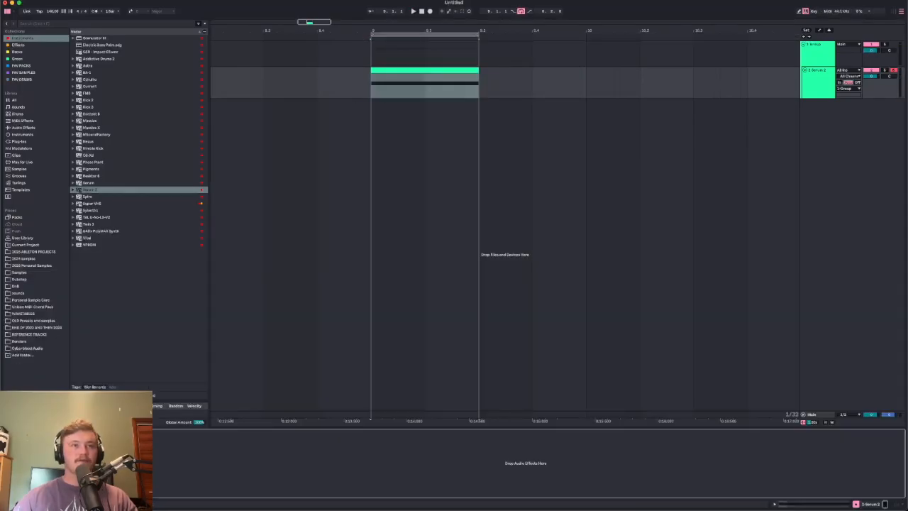
Open the Serum 2 editor beside the browser and load the Analog_BD_Sin wavetable into oscillator A.
{"action": "left_click", "coordinate": [106, 433]}
{"action": "left_click_drag", "start_coordinate": [565, 126], "coordinate": [510, 123]}
{"action": "left_click", "coordinate": [282, 164]}
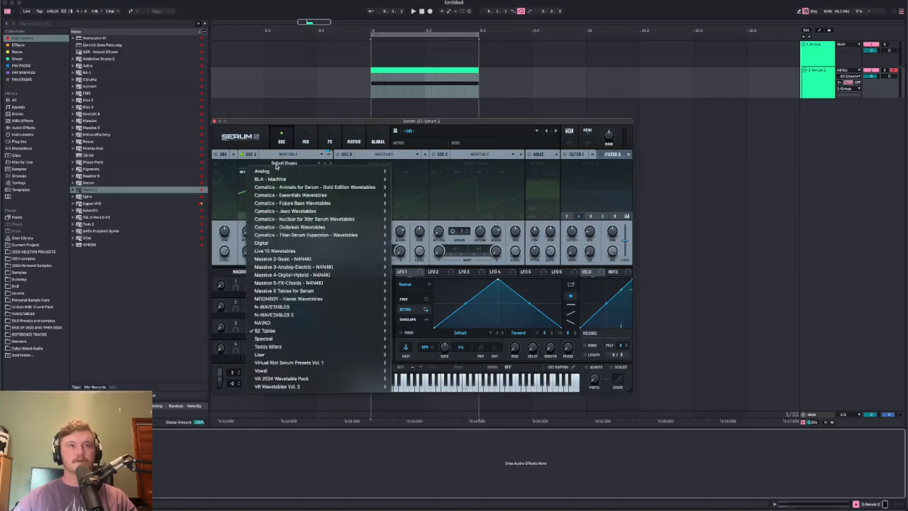
{"action": "mouse_move", "coordinate": [300, 171]}
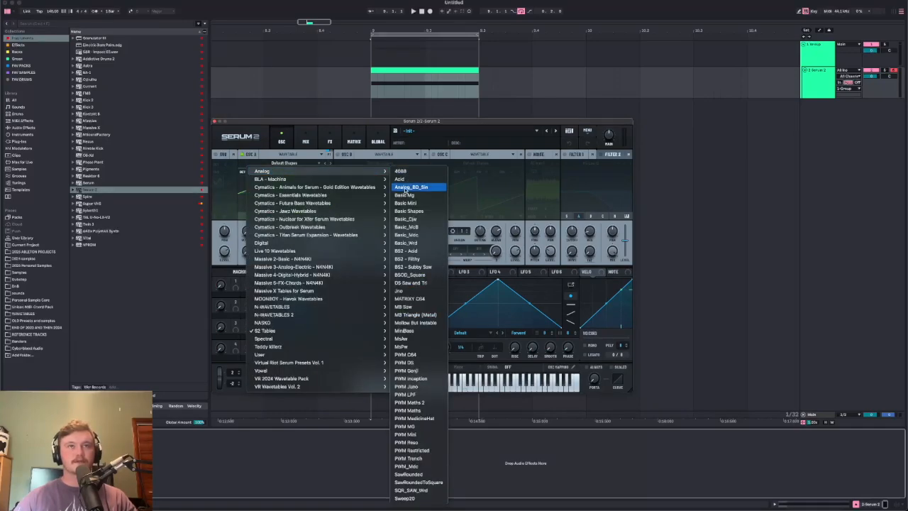
{"action": "left_click", "coordinate": [411, 187]}
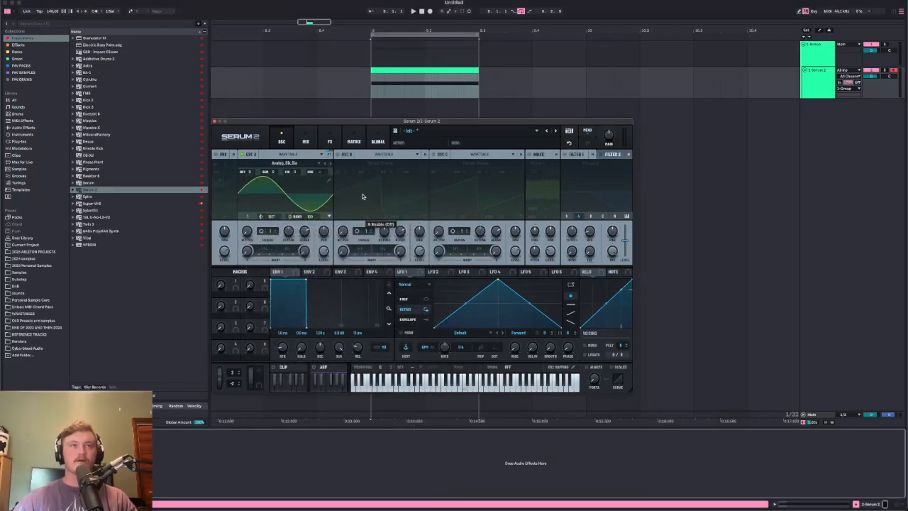
Load the Default Shapes wavetable from S2 Tables into oscillator A and move its wavetable position to the sine shape.
{"action": "left_click", "coordinate": [292, 163]}
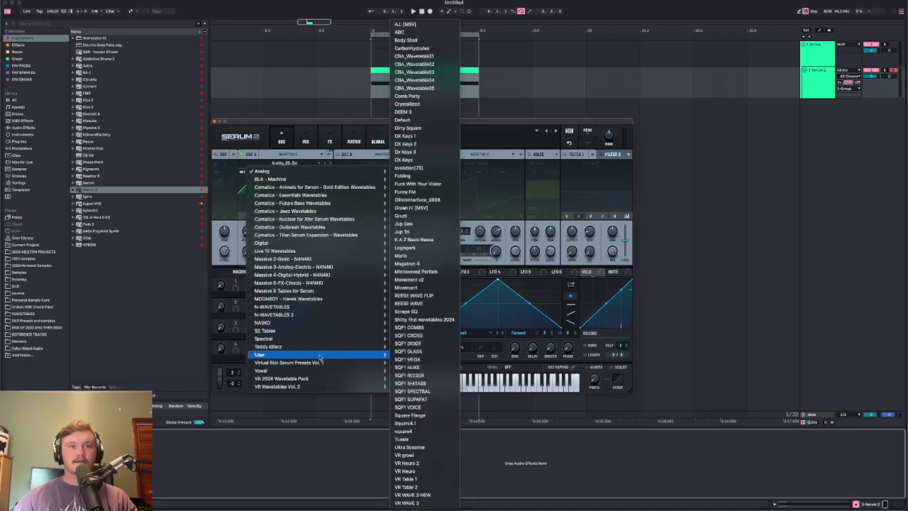
{"action": "mouse_move", "coordinate": [322, 344]}
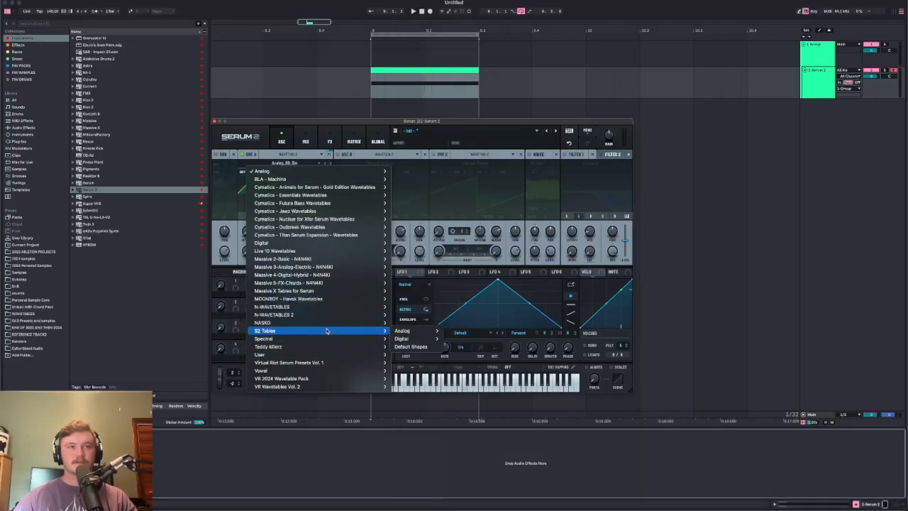
{"action": "left_click", "coordinate": [405, 346]}
{"action": "left_click_drag", "start_coordinate": [246, 233], "coordinate": [246, 228]}
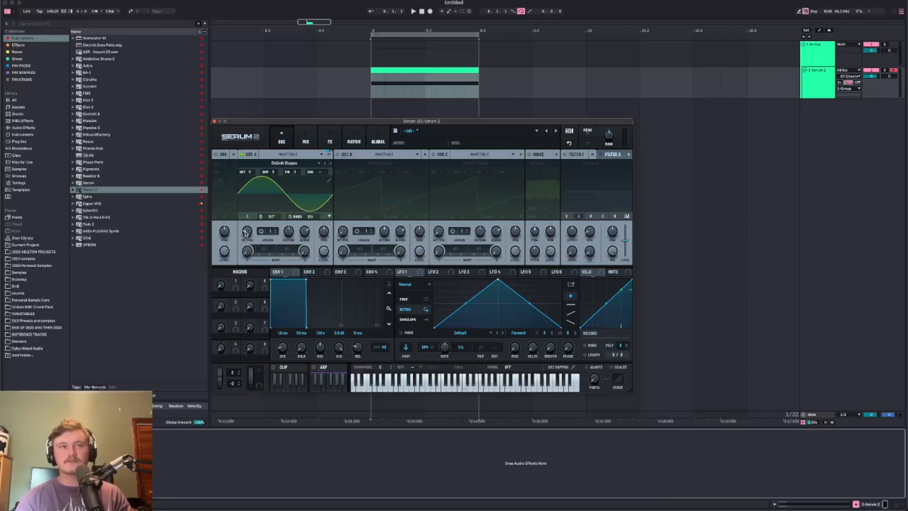
Put oscillator A back on Analog_BD_Sin and sweep its wavetable position to compare the waveforms.
{"action": "left_click", "coordinate": [280, 162]}
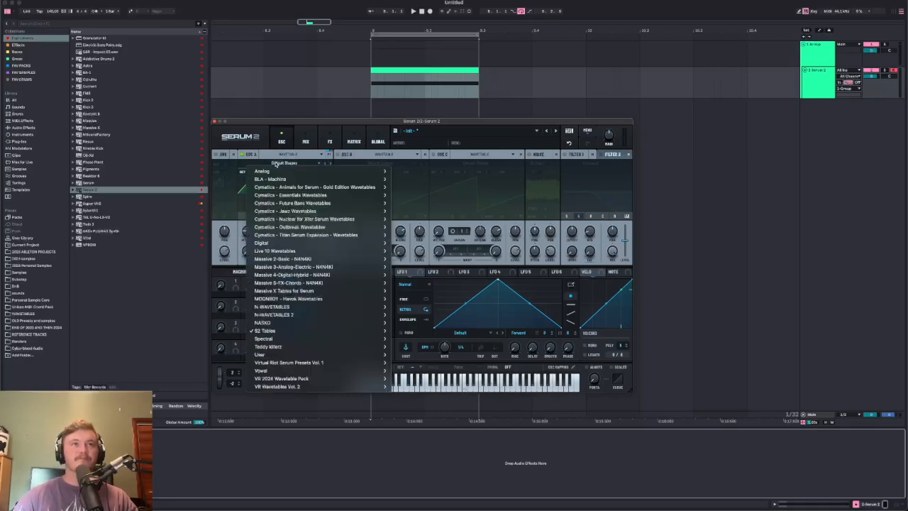
{"action": "mouse_move", "coordinate": [273, 171]}
{"action": "left_click", "coordinate": [411, 187]}
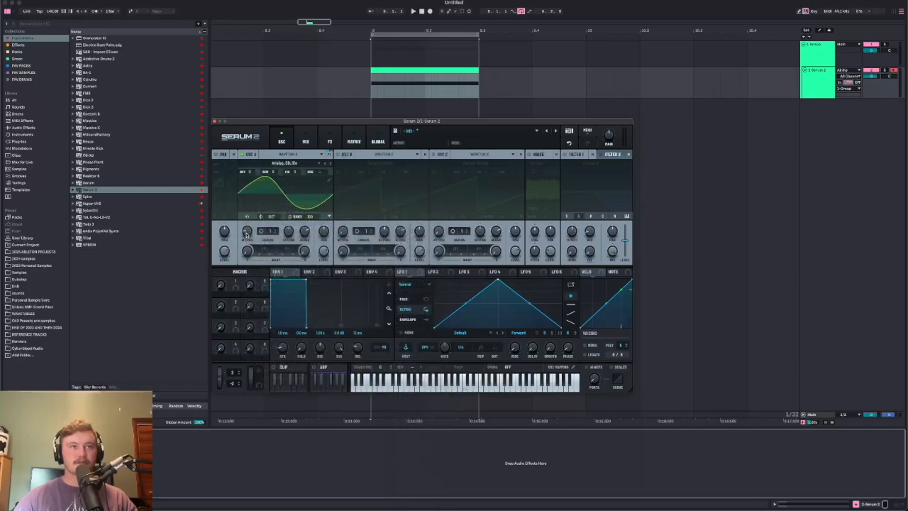
{"action": "left_click_drag", "start_coordinate": [251, 213], "coordinate": [240, 313]}
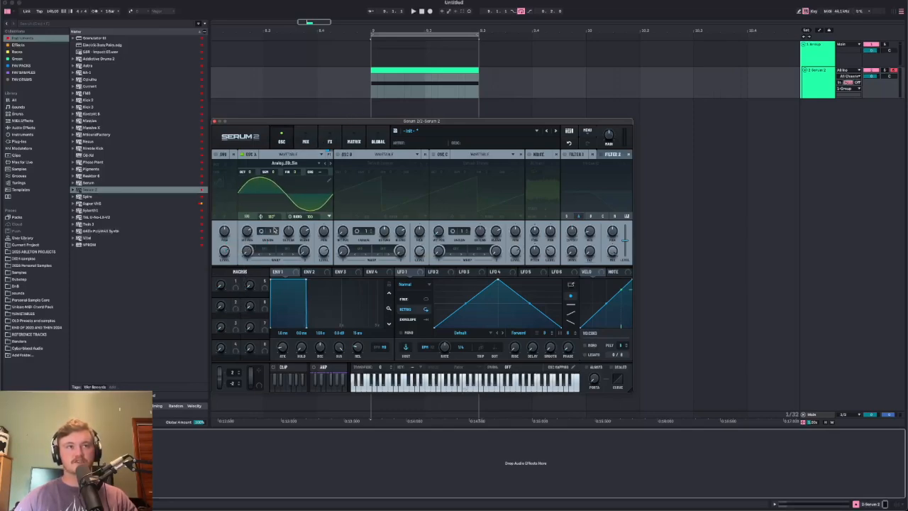
{"action": "left_click_drag", "start_coordinate": [252, 234], "coordinate": [251, 252]}
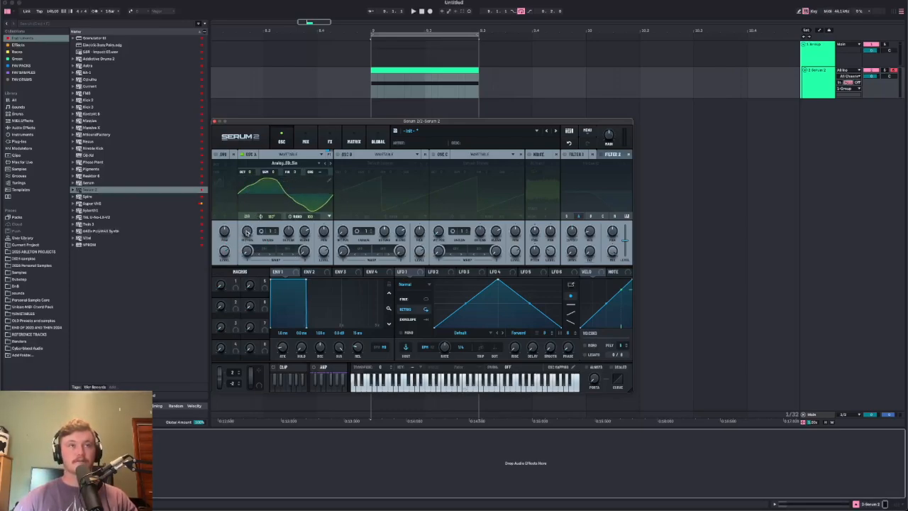
Switch oscillator A to Default Shapes and add a few higher harmonics to its sine frame in the wavetable editor.
{"action": "left_click", "coordinate": [284, 162]}
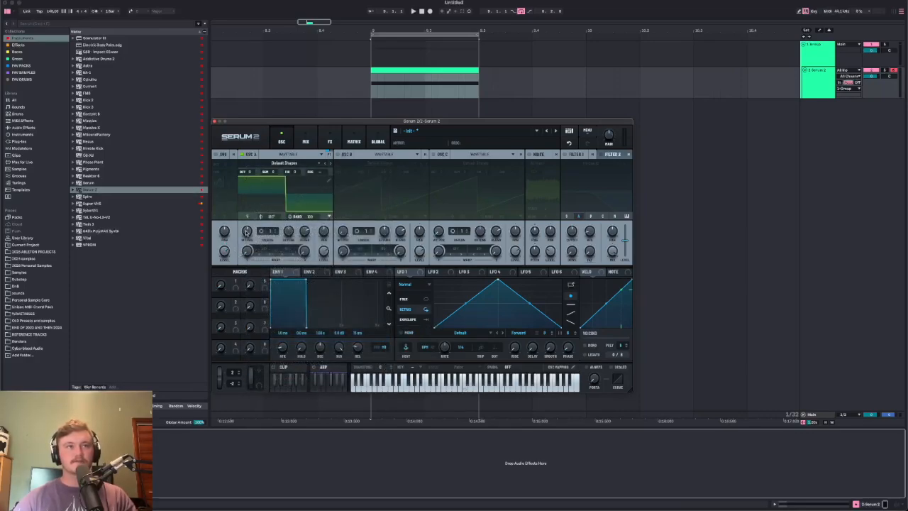
{"action": "left_click_drag", "start_coordinate": [246, 231], "coordinate": [246, 239]}
{"action": "left_click", "coordinate": [330, 185]}
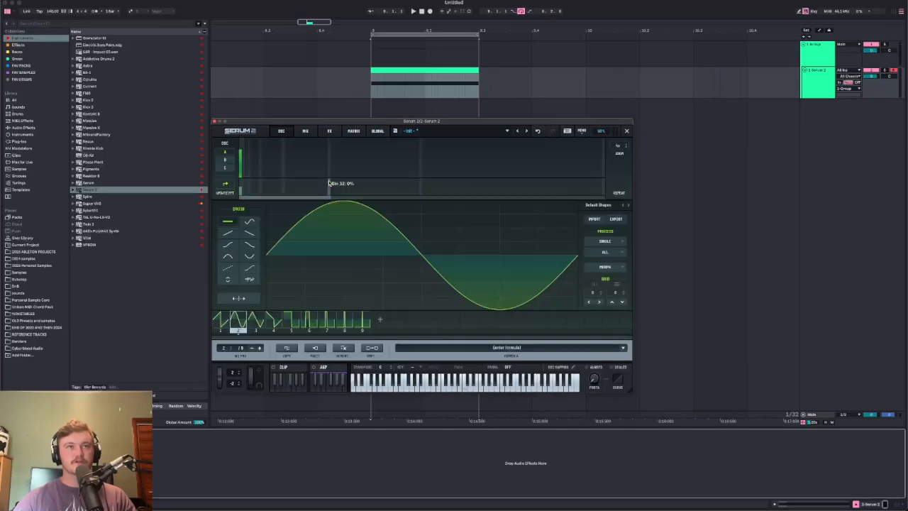
{"action": "left_click_drag", "start_coordinate": [248, 175], "coordinate": [249, 168]}
{"action": "left_click", "coordinate": [269, 175]}
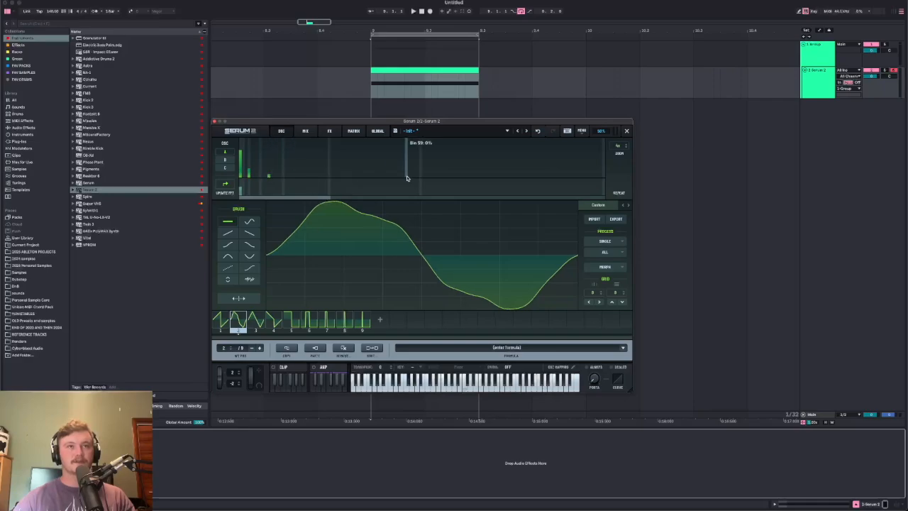
{"action": "left_click", "coordinate": [431, 176]}
{"action": "left_click", "coordinate": [431, 177]}
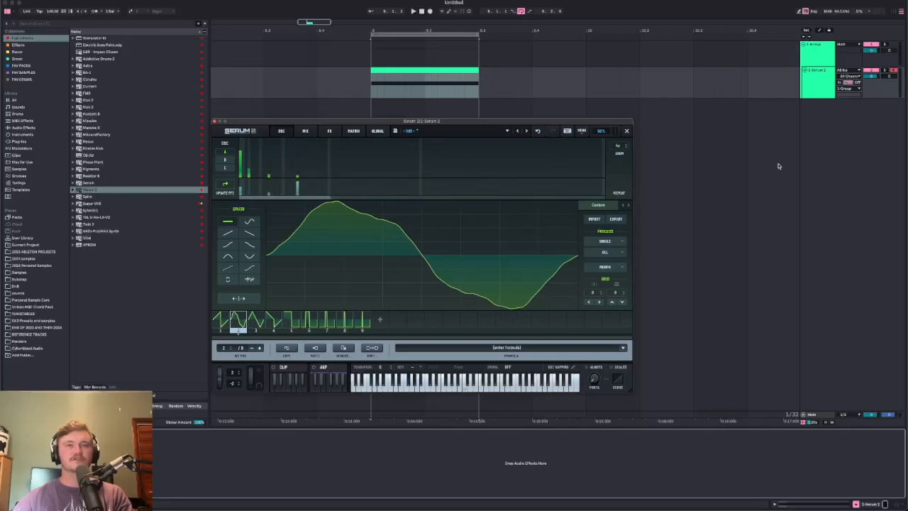
Leave the wavetable editor and load the Analog_BD_Sin wavetable into oscillator A again.
{"action": "left_click", "coordinate": [627, 131]}
{"action": "left_click", "coordinate": [292, 163]}
{"action": "mouse_move", "coordinate": [287, 172]}
{"action": "left_click", "coordinate": [408, 187]}
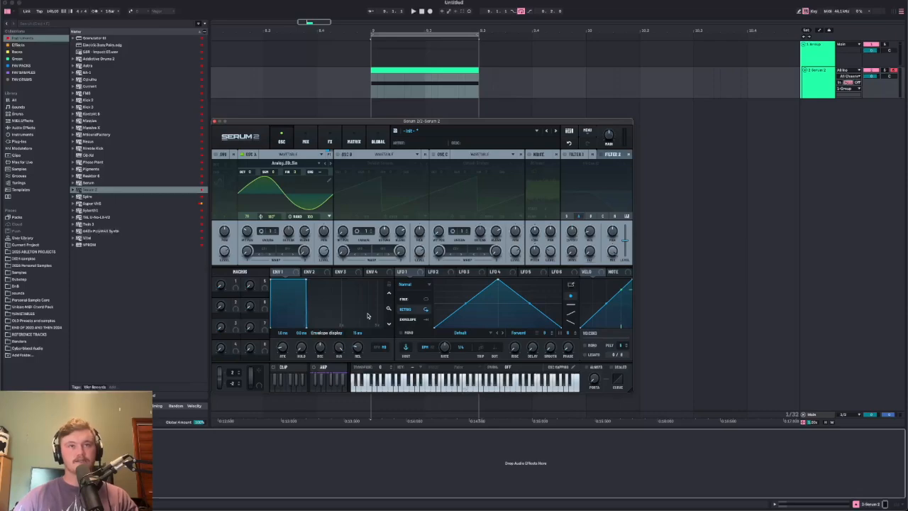
Assign LFO 1 to oscillator A's level in Envelope mode and set its rate to 5.0 Hz.
{"action": "left_click_drag", "start_coordinate": [400, 272], "coordinate": [417, 277]}
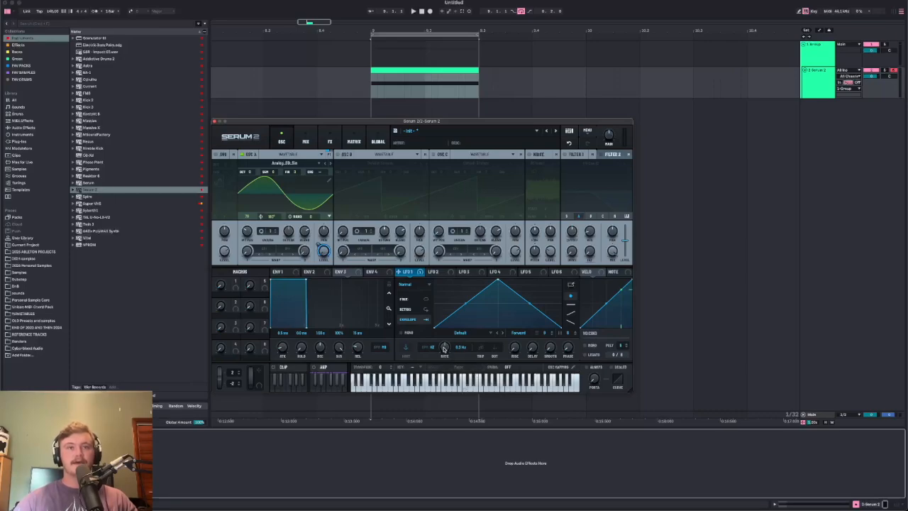
{"action": "left_click_drag", "start_coordinate": [447, 341], "coordinate": [447, 341]}
{"action": "key", "text": "space"}
{"action": "left_click", "coordinate": [428, 347]}
{"action": "left_click", "coordinate": [428, 347]}
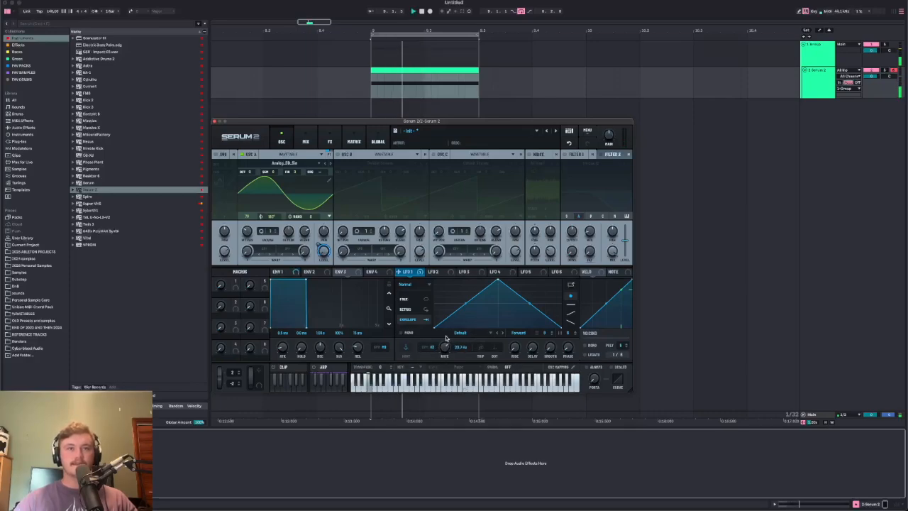
{"action": "left_click_drag", "start_coordinate": [447, 341], "coordinate": [439, 354]}
Shape LFO 1 into a volume envelope with its peak at the very start and a bowed decay to zero.
{"action": "left_click_drag", "start_coordinate": [498, 280], "coordinate": [441, 284]}
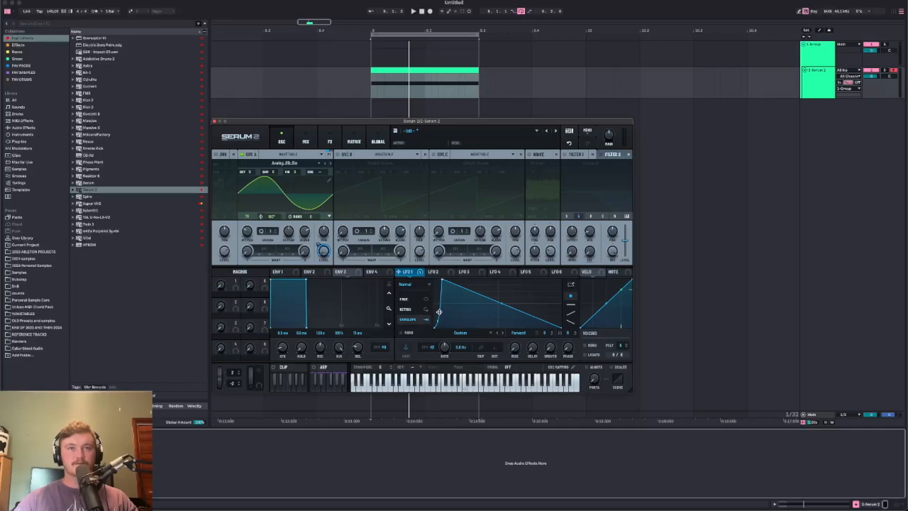
{"action": "left_click_drag", "start_coordinate": [440, 284], "coordinate": [436, 276]}
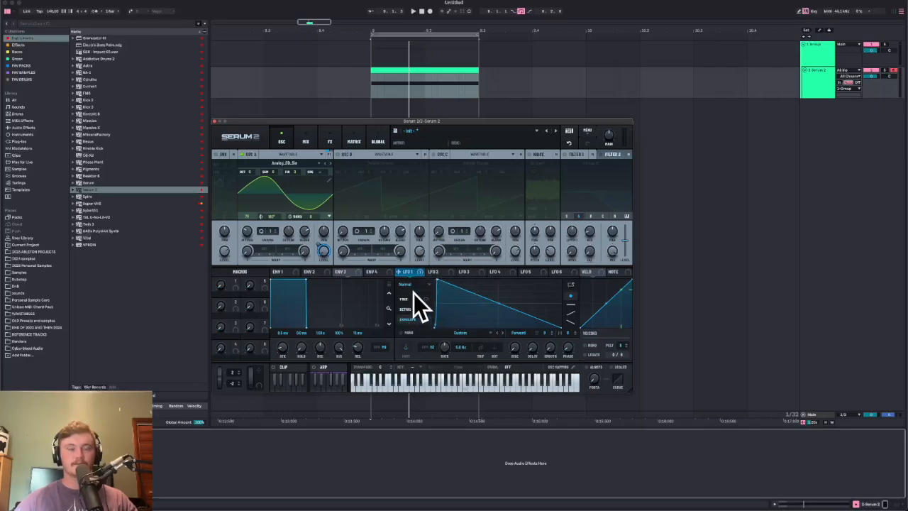
{"action": "left_click_drag", "start_coordinate": [499, 303], "coordinate": [504, 286]}
{"action": "double_click", "coordinate": [531, 303]}
{"action": "left_click_drag", "start_coordinate": [545, 314], "coordinate": [546, 317]}
Turn LFO 2 into a falling ramp and assign it to oscillator A's coarse pitch (CRS) with an upward modulation amount.
{"action": "left_click", "coordinate": [434, 272]}
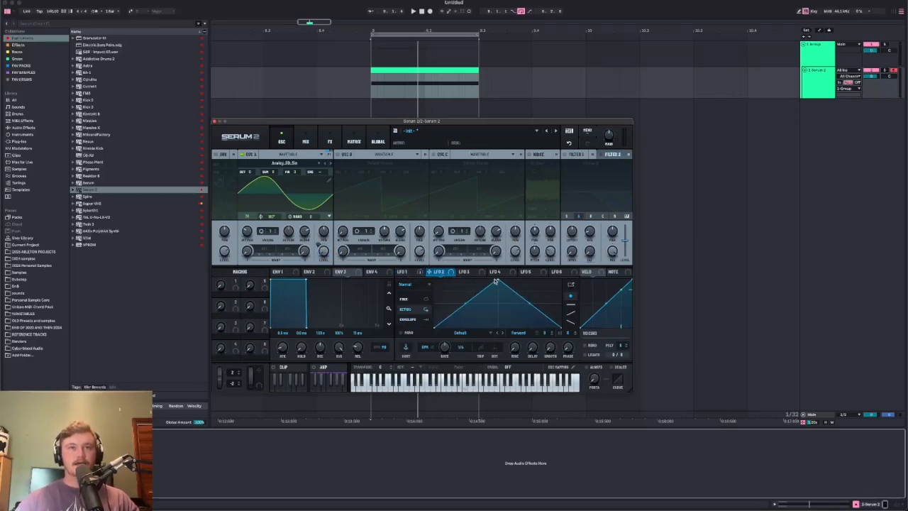
{"action": "left_click_drag", "start_coordinate": [494, 280], "coordinate": [434, 280]}
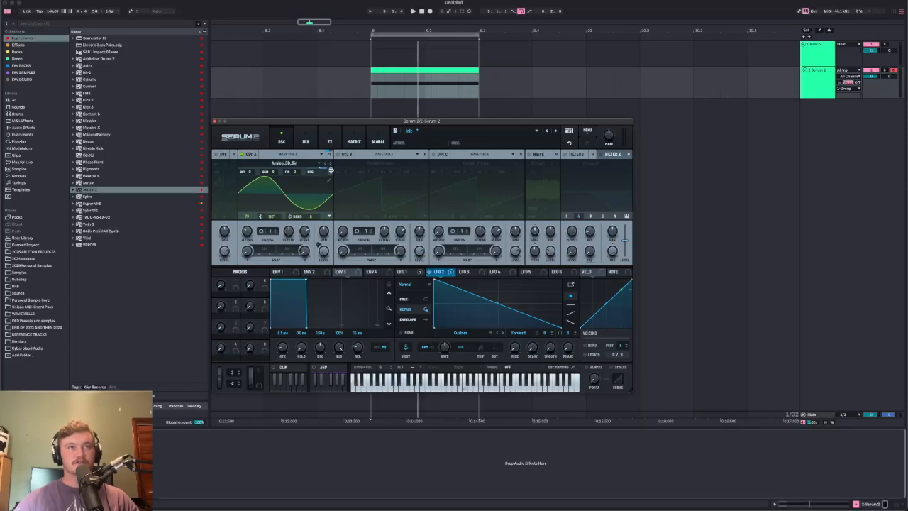
{"action": "left_click_drag", "start_coordinate": [330, 172], "coordinate": [330, 162]}
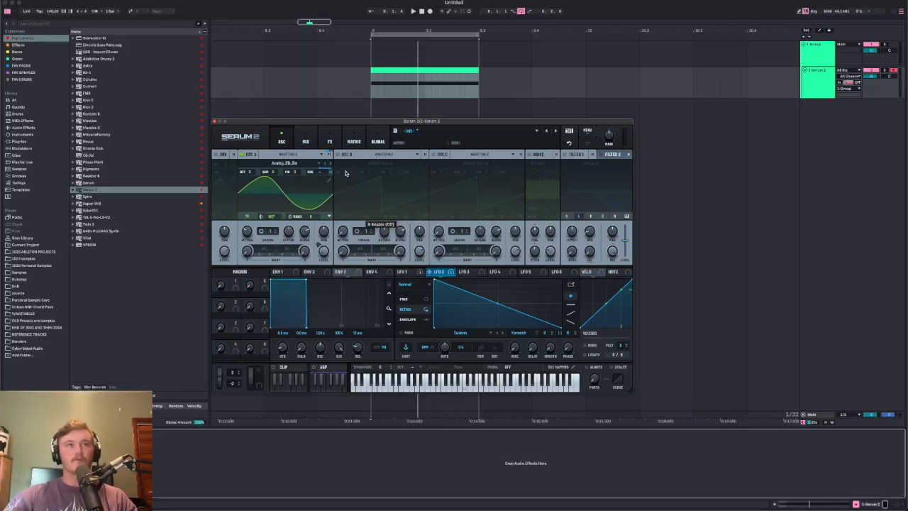
Set LFO 2 to Envelope mode with an Hz rate, bend its ramp into a steep exponential decay, and adjust the rate.
{"action": "left_click", "coordinate": [408, 321]}
{"action": "left_click", "coordinate": [432, 348]}
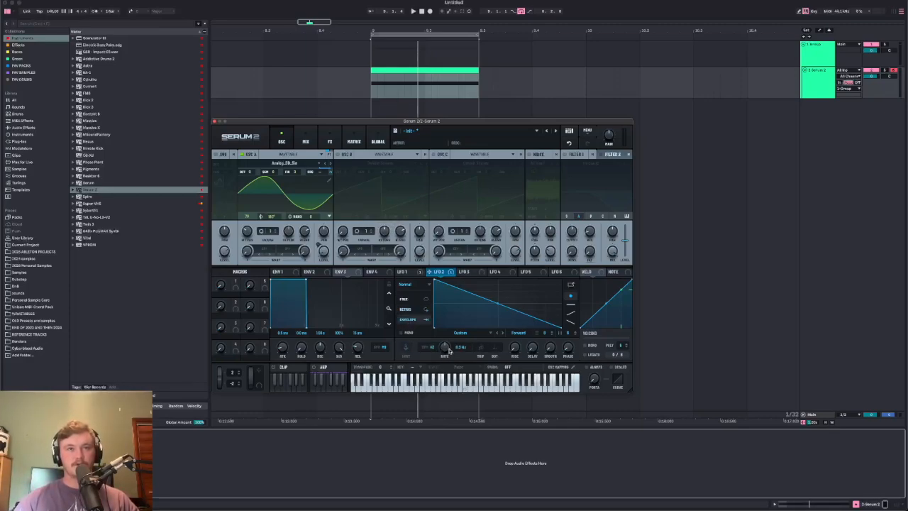
{"action": "left_click_drag", "start_coordinate": [504, 313], "coordinate": [494, 317]}
{"action": "key", "text": "space"}
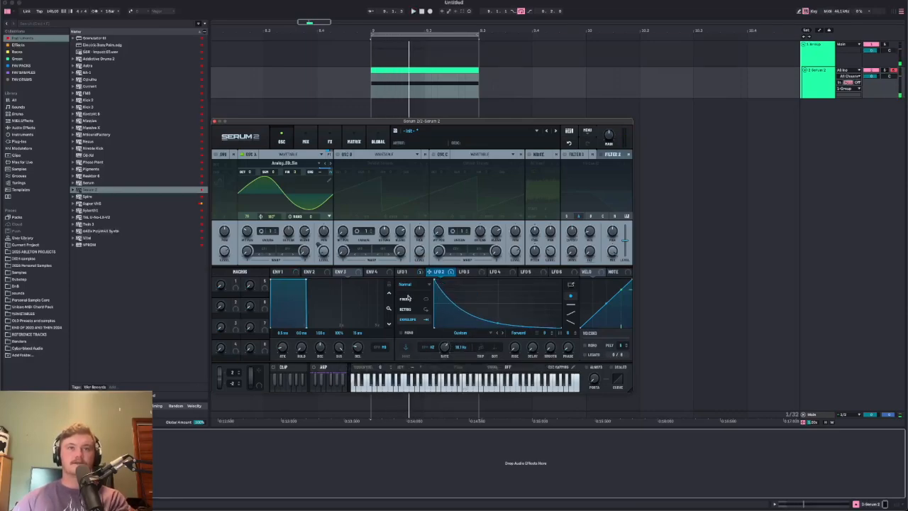
{"action": "left_click_drag", "start_coordinate": [447, 346], "coordinate": [445, 354]}
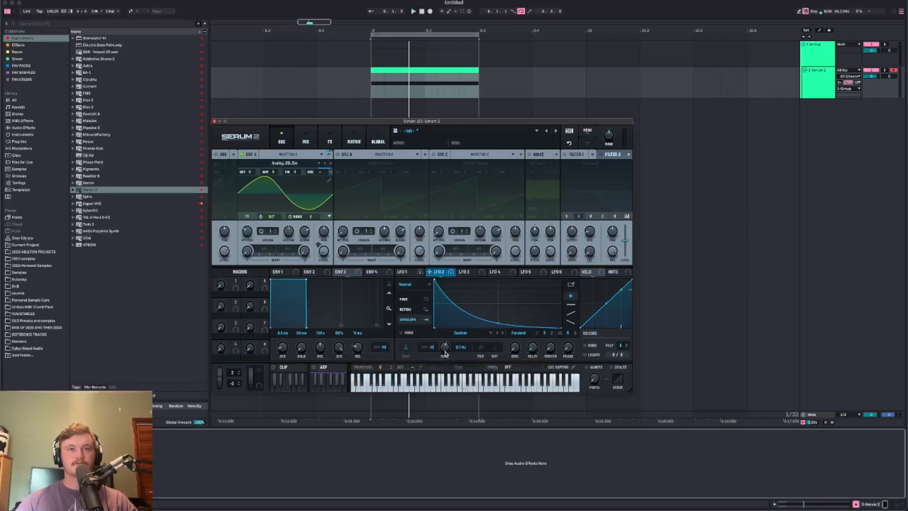
{"action": "key", "text": "space"}
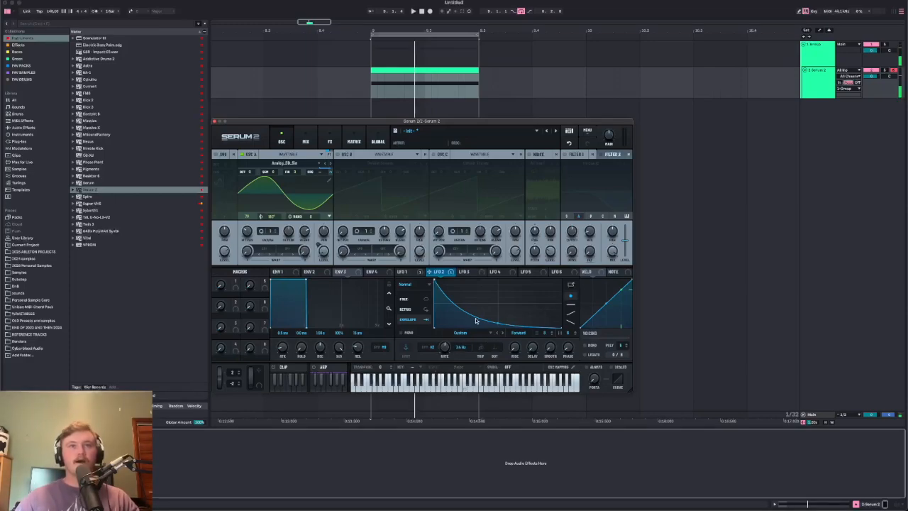
Add a point to the early part of LFO 2's decay curve and reposition it to refine the pitch drop.
{"action": "left_click", "coordinate": [312, 275]}
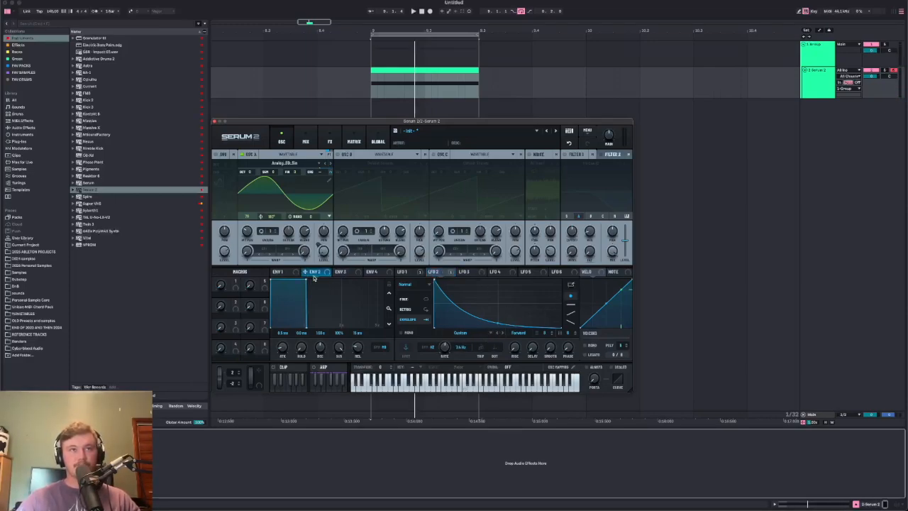
{"action": "double_click", "coordinate": [463, 309]}
{"action": "mouse_move", "coordinate": [448, 305]}
{"action": "left_mouse_down"}
{"action": "mouse_move", "coordinate": [450, 292]}
{"action": "mouse_move", "coordinate": [473, 306]}
{"action": "mouse_move", "coordinate": [447, 297]}
{"action": "mouse_move", "coordinate": [459, 310]}
{"action": "left_mouse_up"}
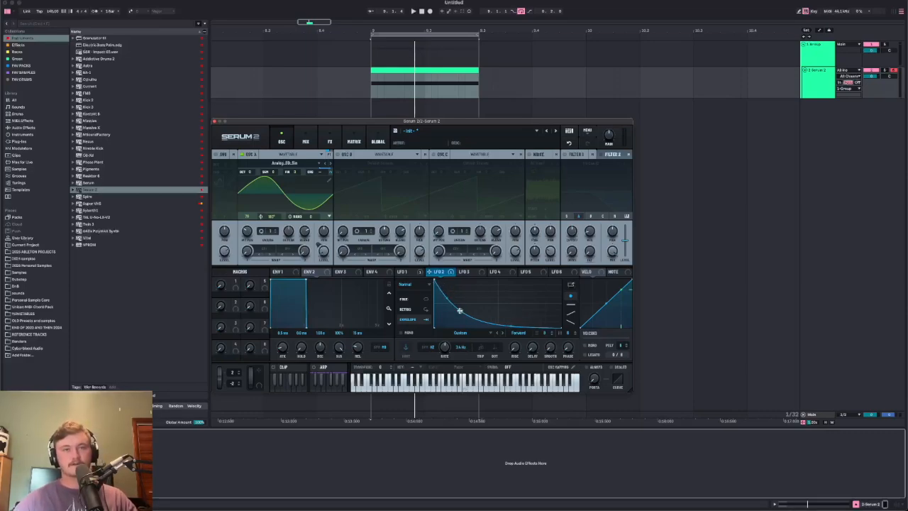
{"action": "key", "text": "space"}
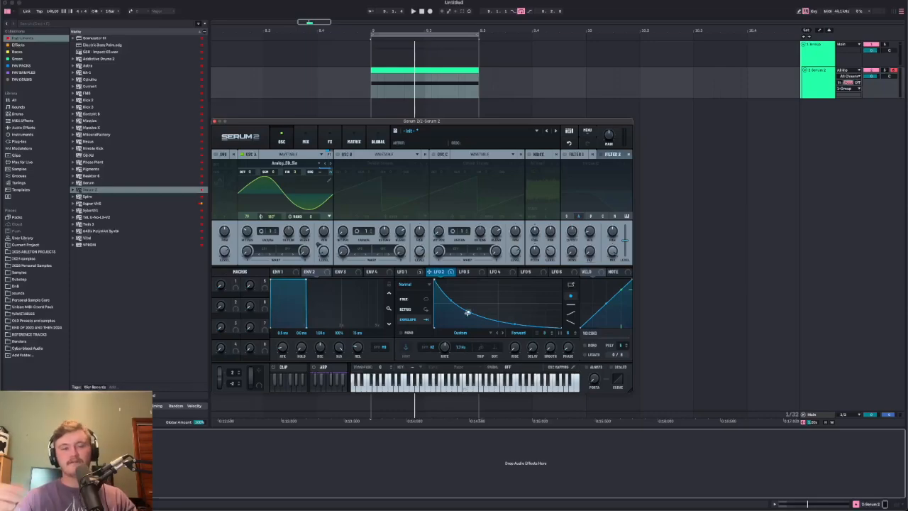
{"action": "mouse_move", "coordinate": [467, 313]}
{"action": "left_mouse_down"}
{"action": "mouse_move", "coordinate": [469, 346]}
{"action": "mouse_move", "coordinate": [450, 353]}
{"action": "mouse_move", "coordinate": [471, 355]}
{"action": "mouse_move", "coordinate": [468, 313]}
{"action": "left_mouse_up"}
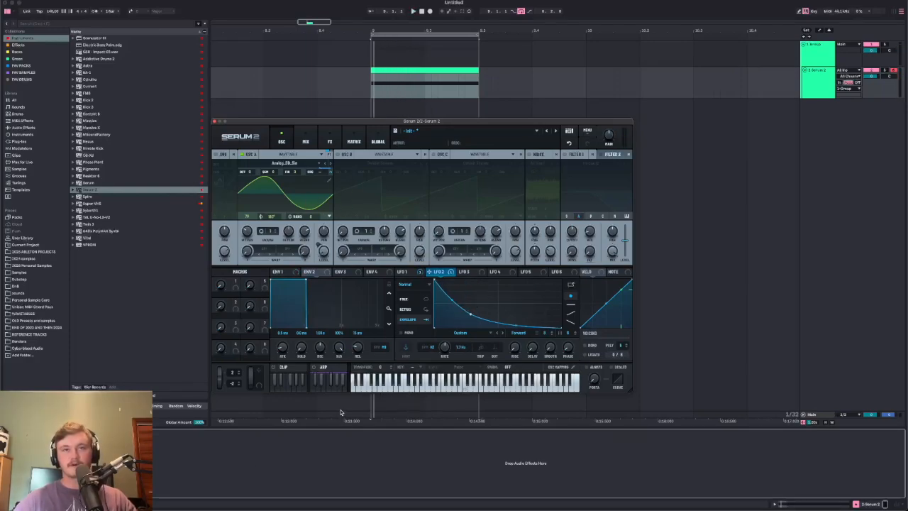
{"action": "left_click", "coordinate": [406, 272]}
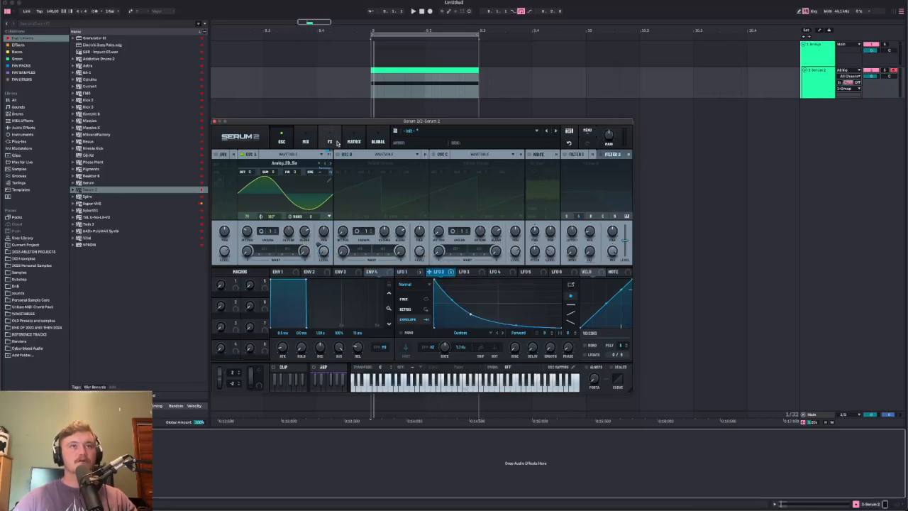
Assign LFO 3 to oscillator A's wavetable position as a falling ramp in Envelope mode with an Hz rate.
{"action": "left_click", "coordinate": [468, 272]}
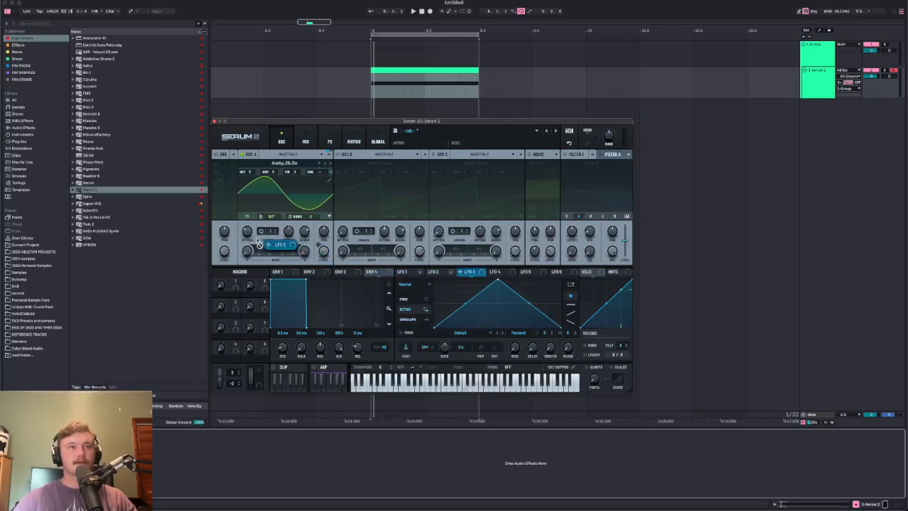
{"action": "left_click_drag", "start_coordinate": [498, 281], "coordinate": [430, 273]}
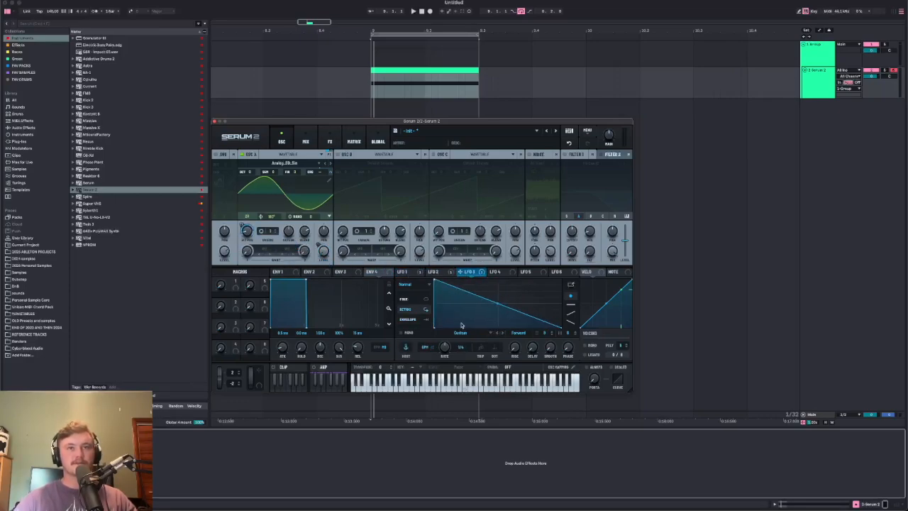
{"action": "left_click", "coordinate": [420, 322]}
{"action": "left_click", "coordinate": [431, 348]}
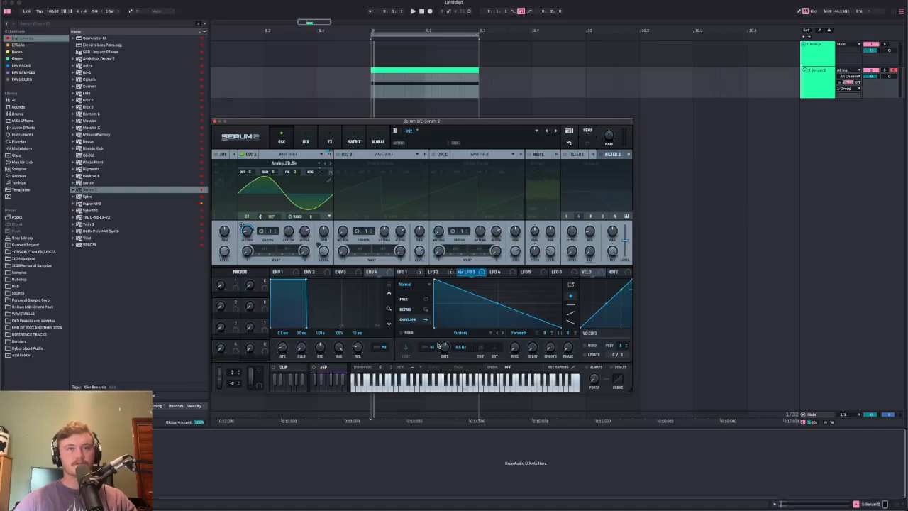
{"action": "left_click_drag", "start_coordinate": [444, 347], "coordinate": [444, 331]}
Bow LFO 3's ramp slightly outward, and tune its rate and wavetable position modulation amount while auditioning the kick.
{"action": "key", "text": "space"}
{"action": "mouse_move", "coordinate": [497, 303]}
{"action": "left_mouse_down"}
{"action": "mouse_move", "coordinate": [502, 290]}
{"action": "mouse_move", "coordinate": [492, 308]}
{"action": "left_mouse_up"}
{"action": "key", "text": "space"}
{"action": "left_click_drag", "start_coordinate": [445, 348], "coordinate": [444, 354]}
{"action": "key", "text": "space"}
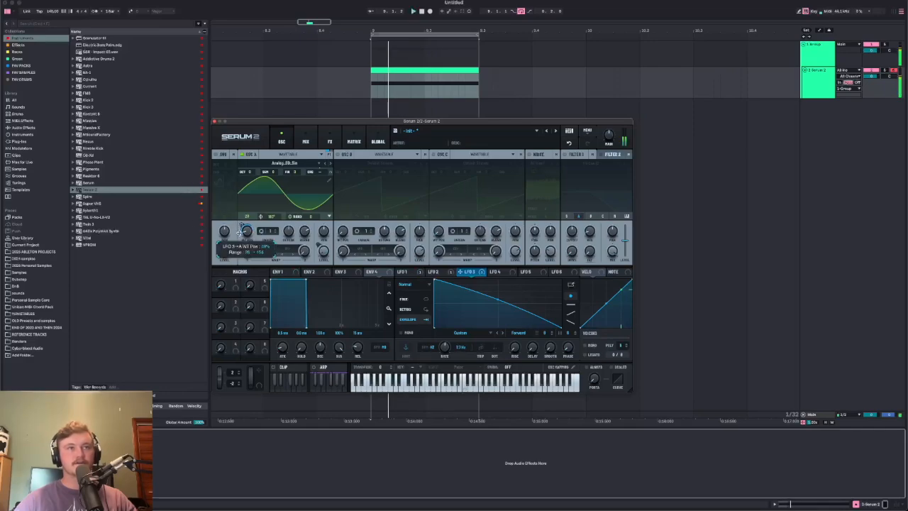
{"action": "left_click_drag", "start_coordinate": [248, 232], "coordinate": [249, 228]}
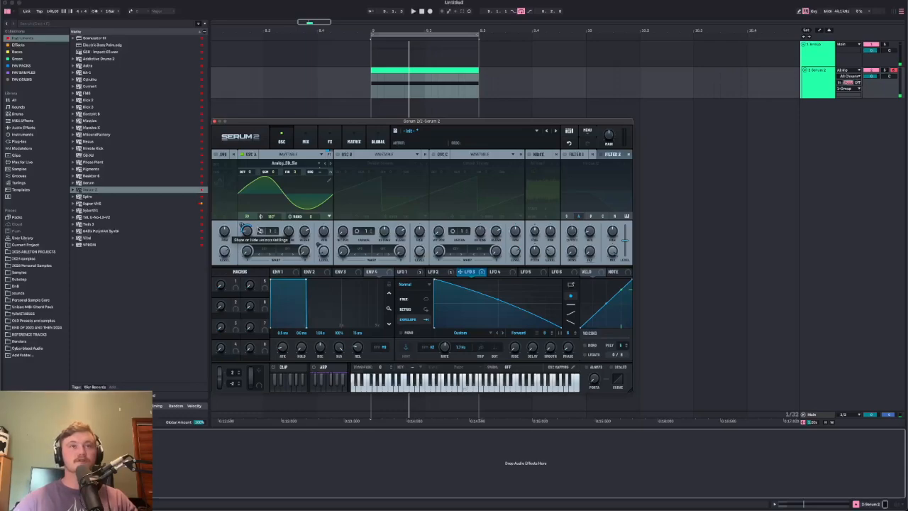
{"action": "left_click_drag", "start_coordinate": [404, 122], "coordinate": [400, 153]}
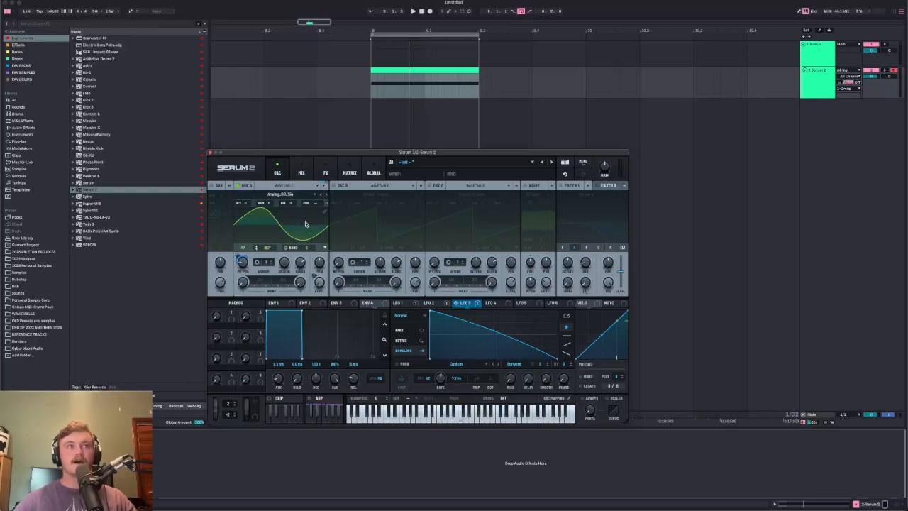
{"action": "left_click", "coordinate": [527, 185]}
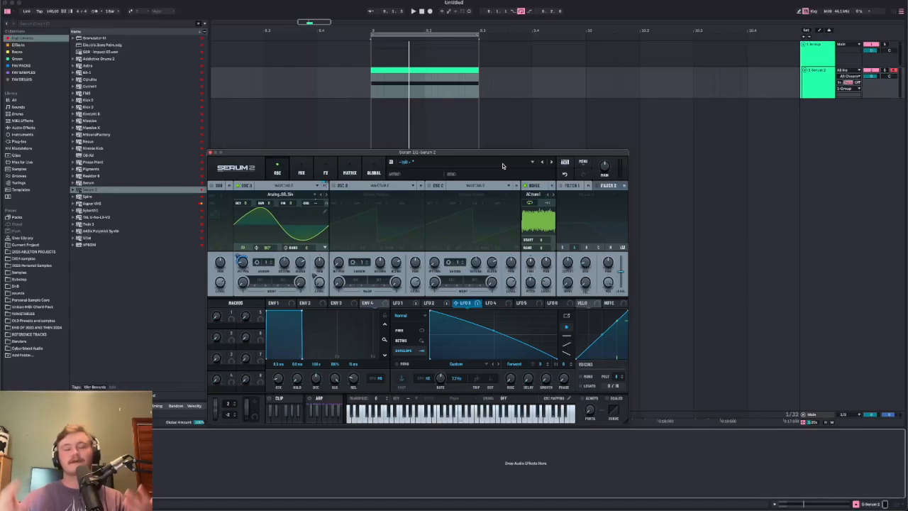
{"action": "left_click", "coordinate": [530, 187]}
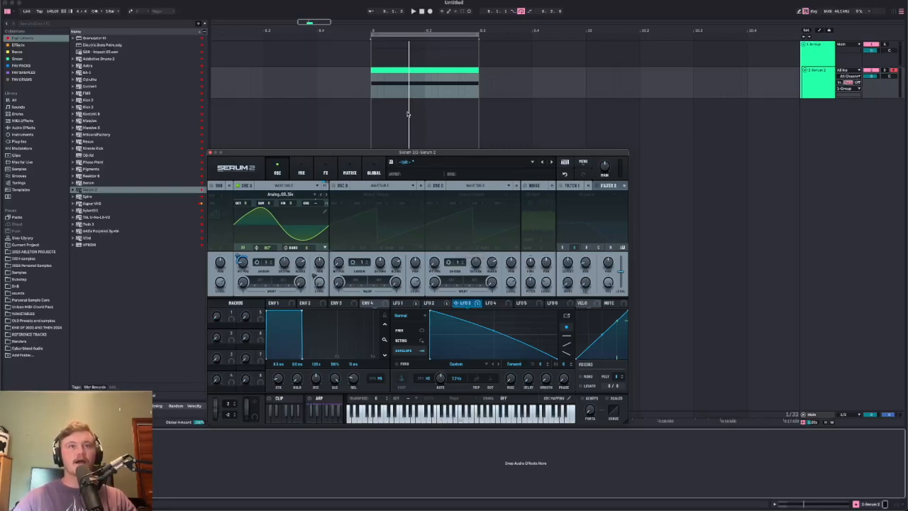
Enable oscillator B as a square wave in a lower octave and assign LFO 4 to its level.
{"action": "left_click", "coordinate": [340, 185]}
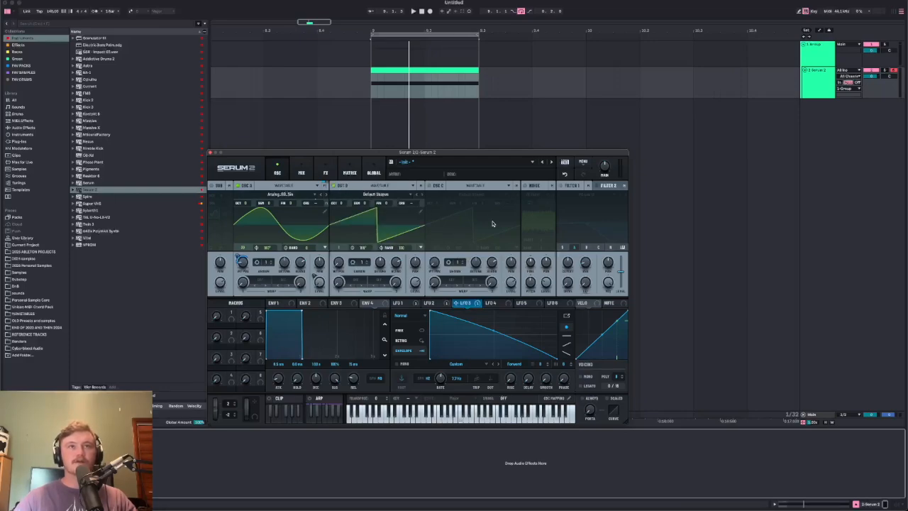
{"action": "left_click_drag", "start_coordinate": [341, 257], "coordinate": [346, 229]}
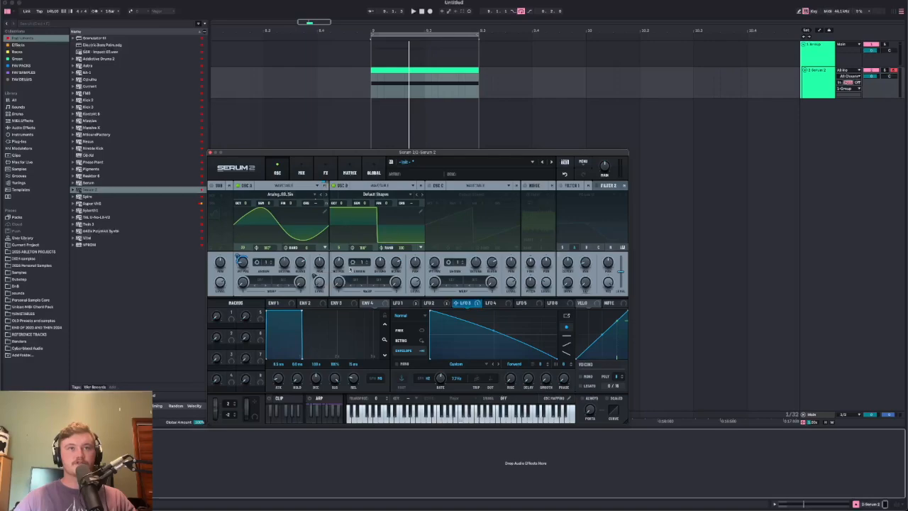
{"action": "left_click", "coordinate": [494, 303]}
{"action": "left_click_drag", "start_coordinate": [487, 303], "coordinate": [416, 283]}
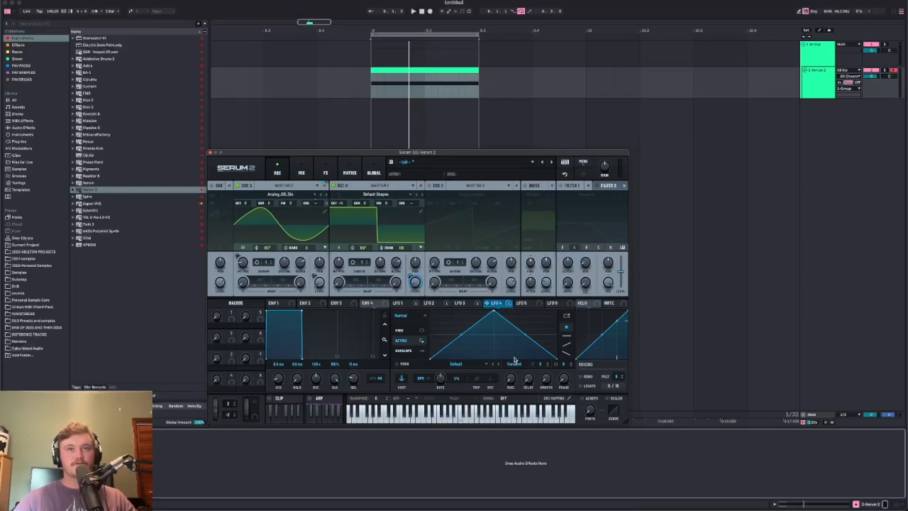
Shape LFO 4 into a very short falling spike in Envelope mode with a fast Hz rate.
{"action": "left_click_drag", "start_coordinate": [494, 310], "coordinate": [430, 310]}
{"action": "left_click", "coordinate": [407, 350]}
{"action": "left_click", "coordinate": [422, 378]}
{"action": "left_click_drag", "start_coordinate": [440, 382], "coordinate": [440, 372]}
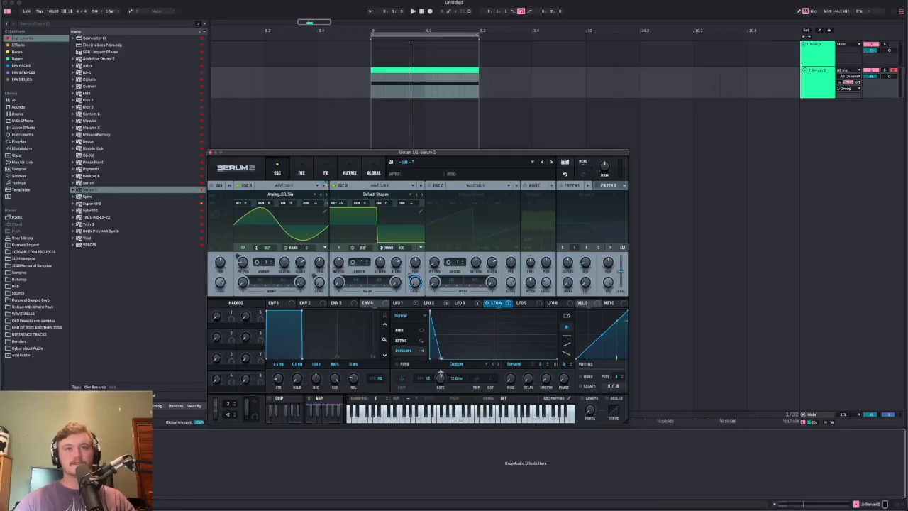
Set LFO 4's rate to 5 Hz to match LFO 1 and bow its short decay inward.
{"action": "left_click", "coordinate": [420, 305]}
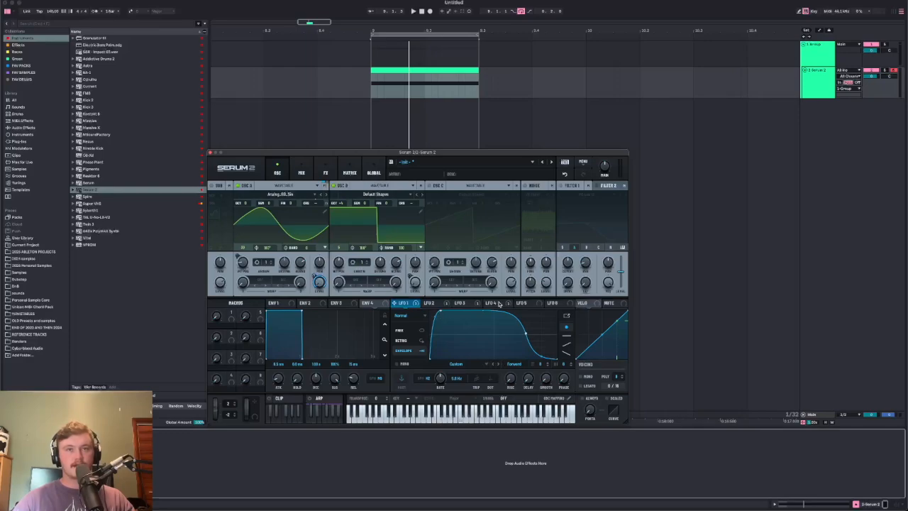
{"action": "left_click", "coordinate": [495, 303]}
{"action": "double_click", "coordinate": [457, 378]}
{"action": "type", "text": "5"}
{"action": "key", "text": "Return"}
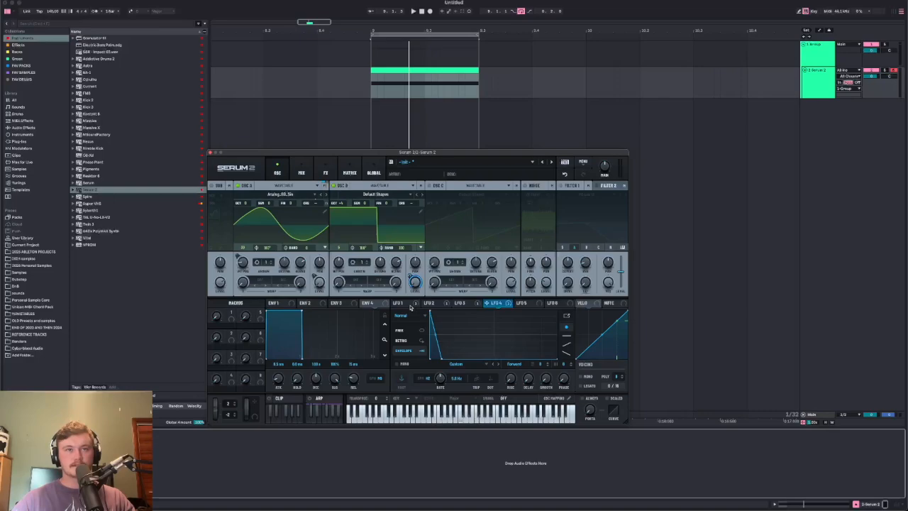
{"action": "left_click", "coordinate": [409, 305]}
{"action": "left_click", "coordinate": [527, 304]}
{"action": "left_click", "coordinate": [496, 304]}
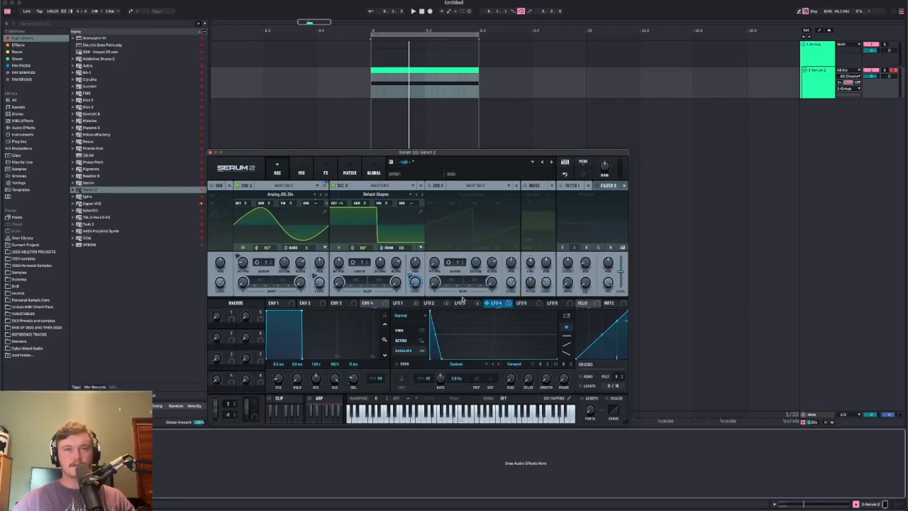
{"action": "left_click", "coordinate": [403, 303]}
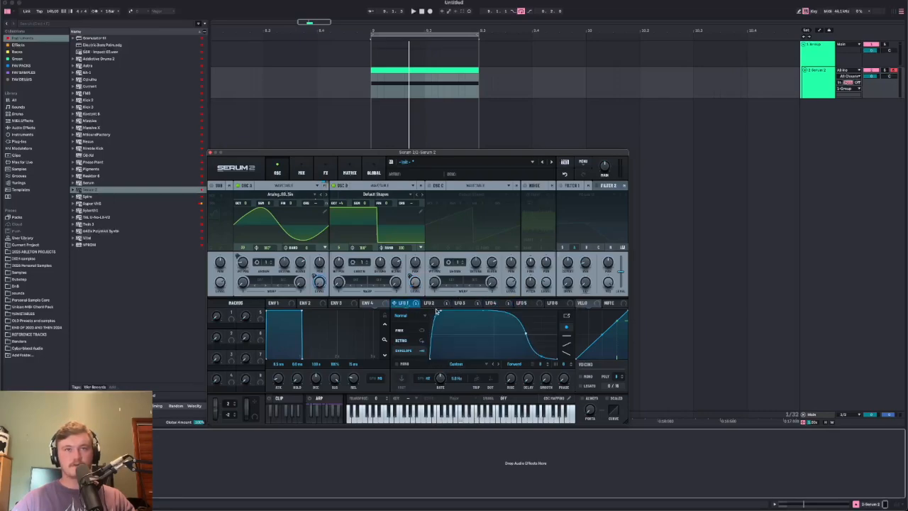
{"action": "left_click", "coordinate": [496, 303]}
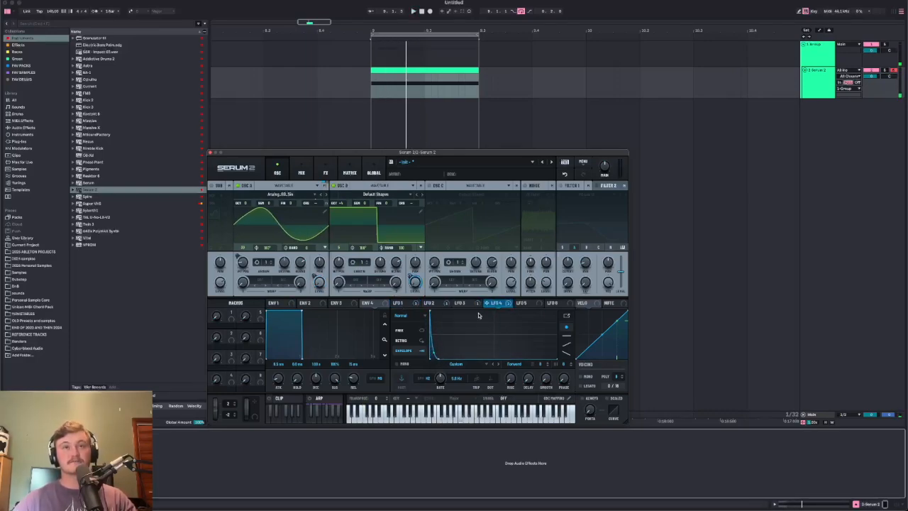
Turn on Filter 1 and set its output routing to None.
{"action": "left_click", "coordinate": [566, 185]}
{"action": "left_click", "coordinate": [588, 186]}
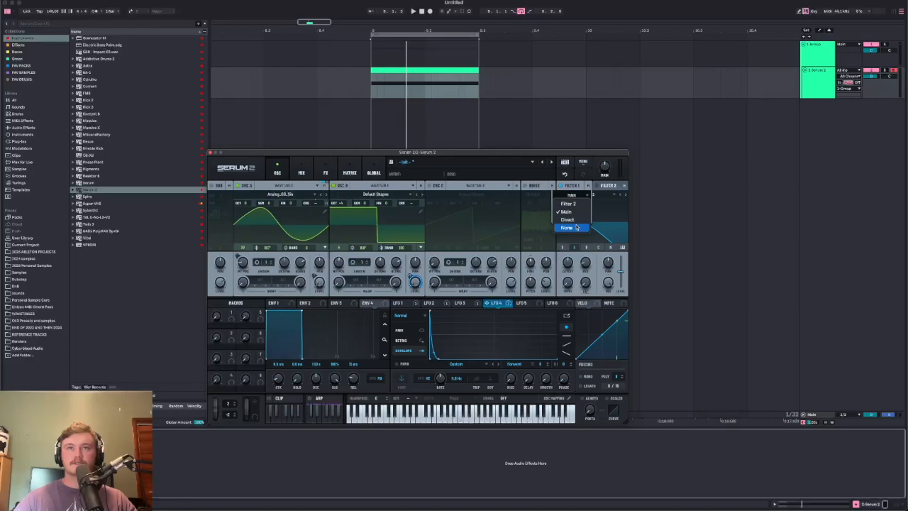
{"action": "left_click", "coordinate": [577, 226]}
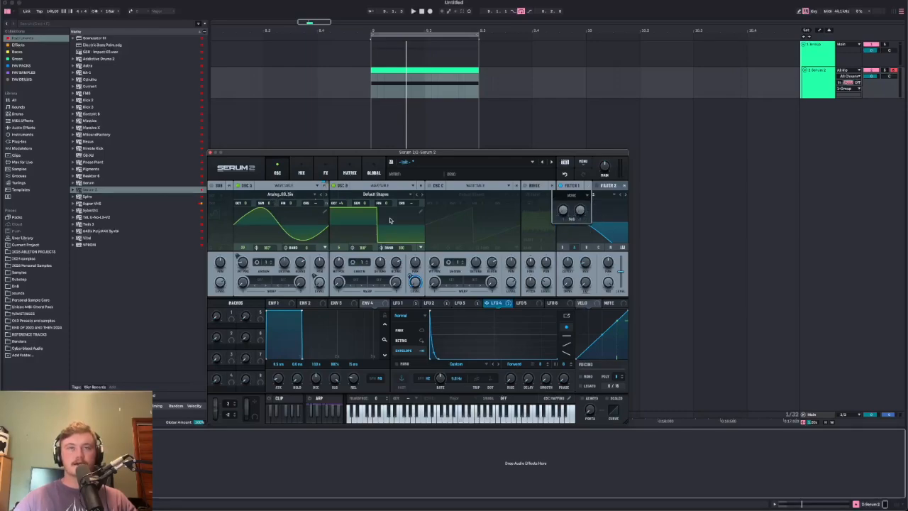
Change Filter 1's type to the negative comb filter from the Flanges group.
{"action": "left_click", "coordinate": [325, 173]}
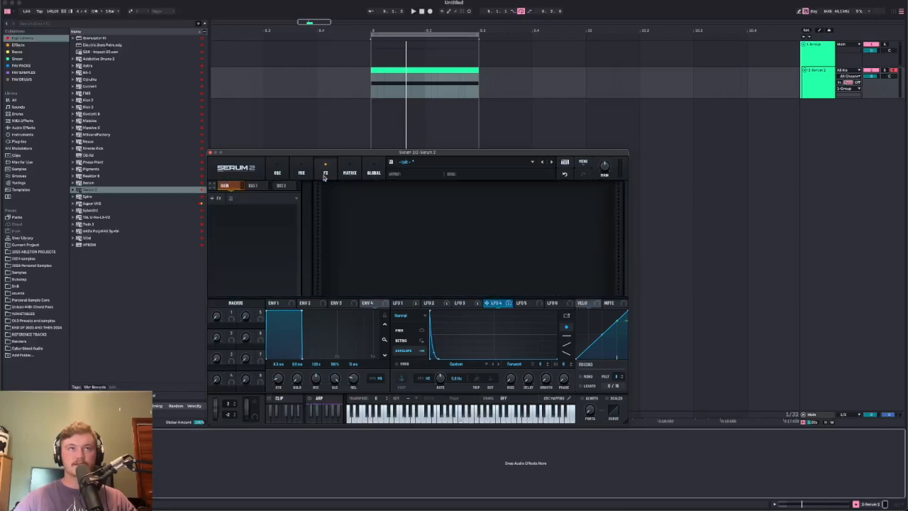
{"action": "left_click", "coordinate": [277, 172]}
{"action": "left_click", "coordinate": [573, 194]}
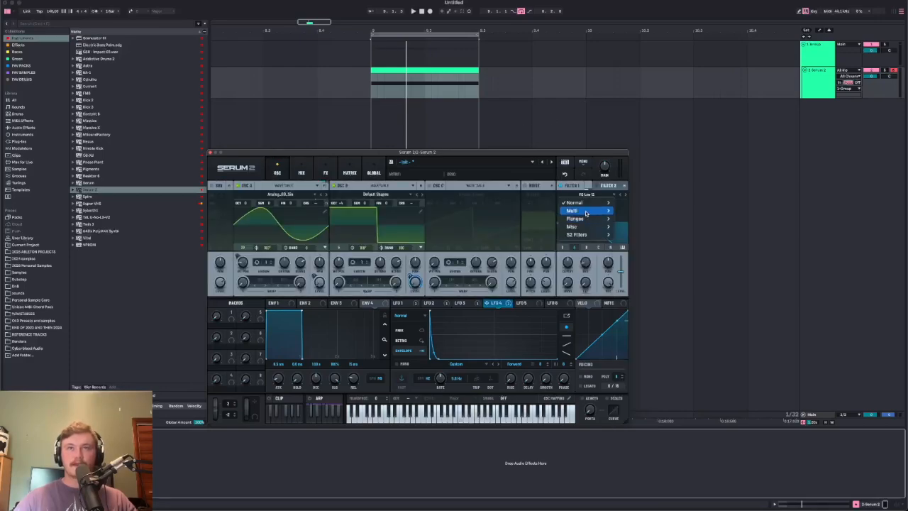
{"action": "mouse_move", "coordinate": [585, 220]}
{"action": "left_click", "coordinate": [624, 226]}
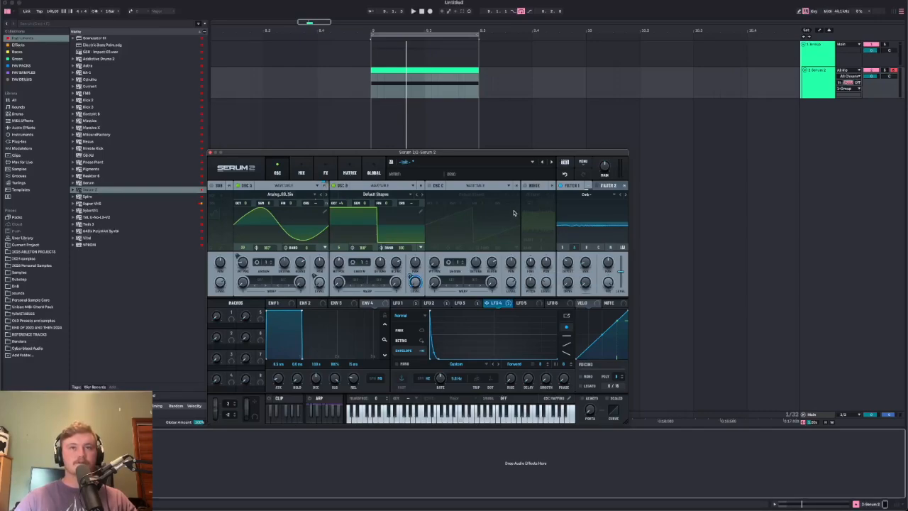
Enable the noise oscillator with stereo-widened White noise and assign LFO 4 to its level.
{"action": "left_click", "coordinate": [525, 187]}
{"action": "mouse_move", "coordinate": [546, 255]}
{"action": "left_click", "coordinate": [599, 262]}
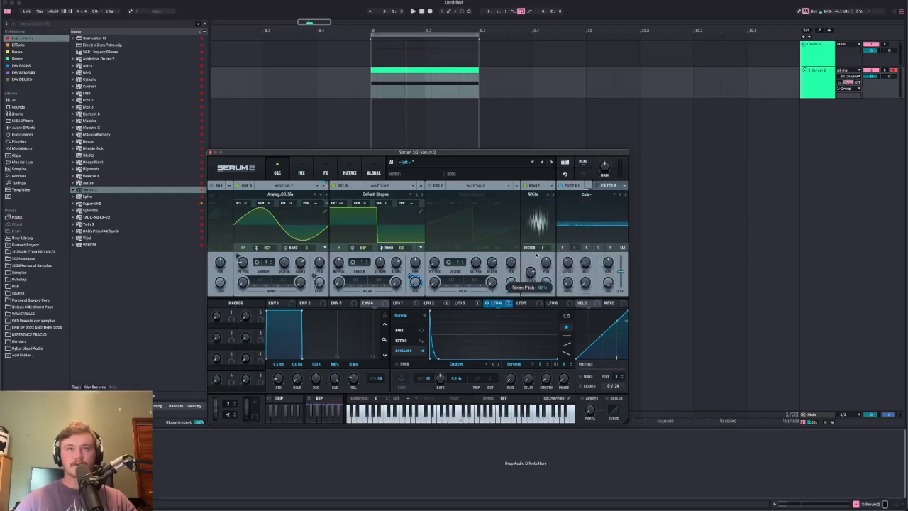
{"action": "left_click_drag", "start_coordinate": [543, 248], "coordinate": [548, 194]}
{"action": "left_click_drag", "start_coordinate": [488, 304], "coordinate": [540, 242]}
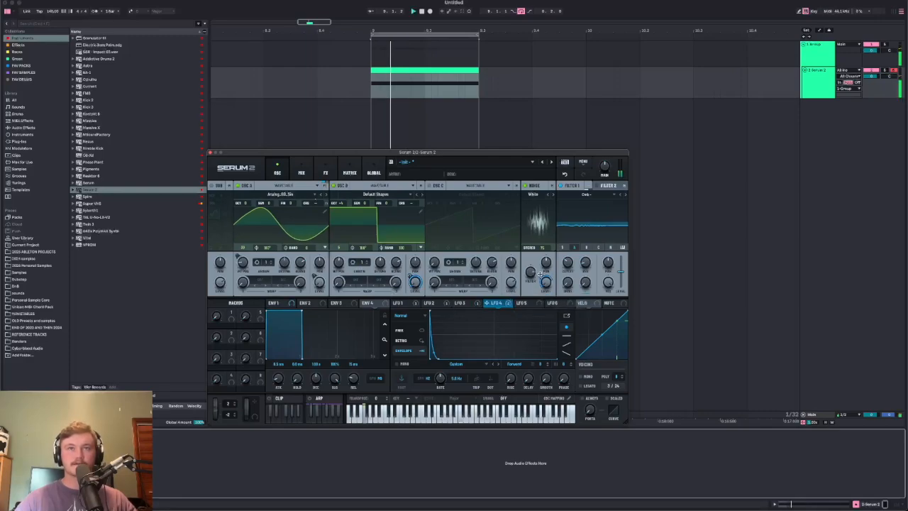
Set oscillator B's first warp to PD (Noise), raise its amount, and audition the kick.
{"action": "left_click", "coordinate": [360, 287]}
{"action": "mouse_move", "coordinate": [367, 330]}
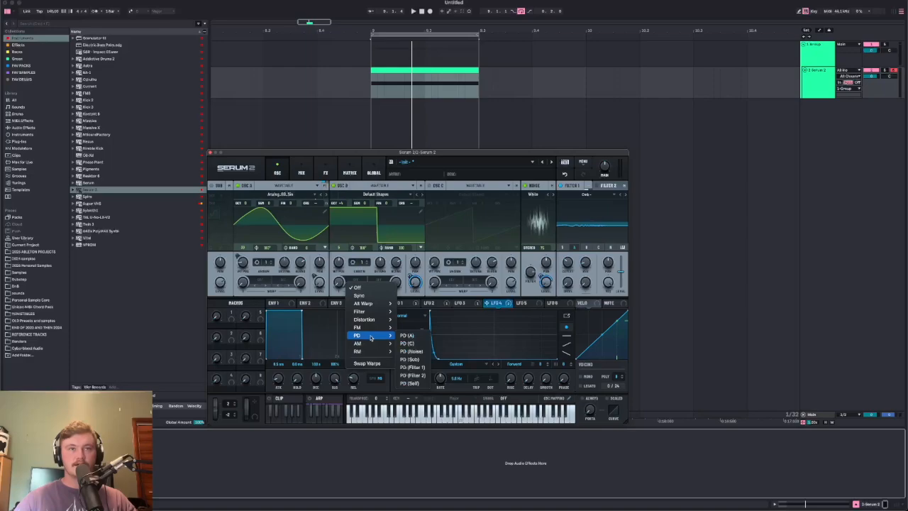
{"action": "left_click", "coordinate": [413, 351]}
{"action": "left_click_drag", "start_coordinate": [338, 282], "coordinate": [348, 238]}
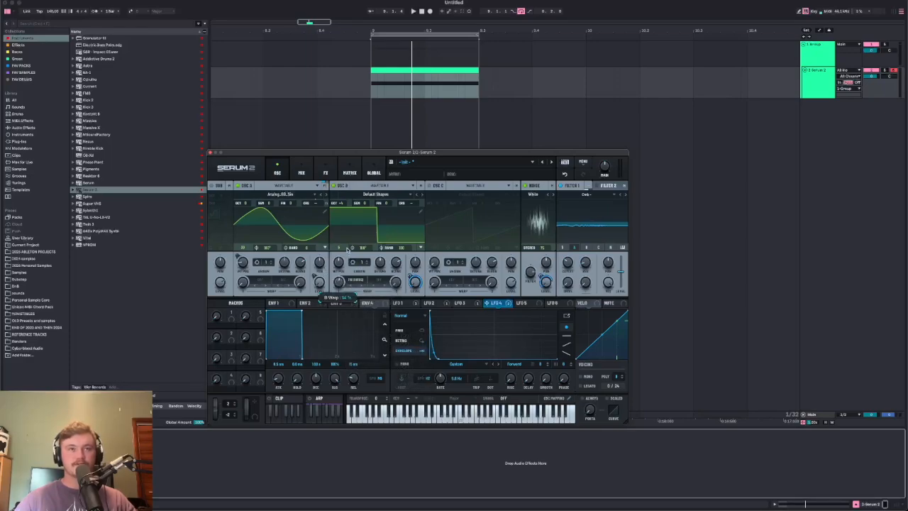
{"action": "key", "text": "space"}
{"action": "key", "text": "space"}
{"action": "key", "text": "space"}
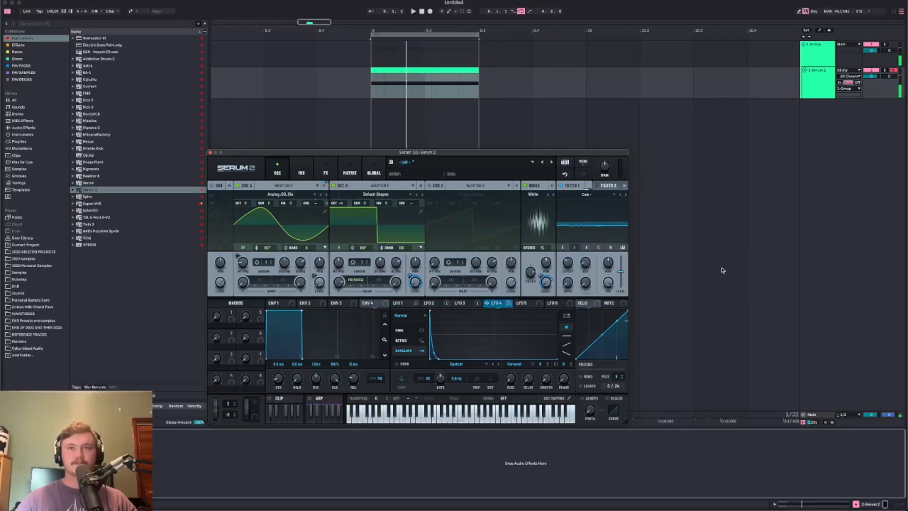
{"action": "left_click", "coordinate": [430, 304]}
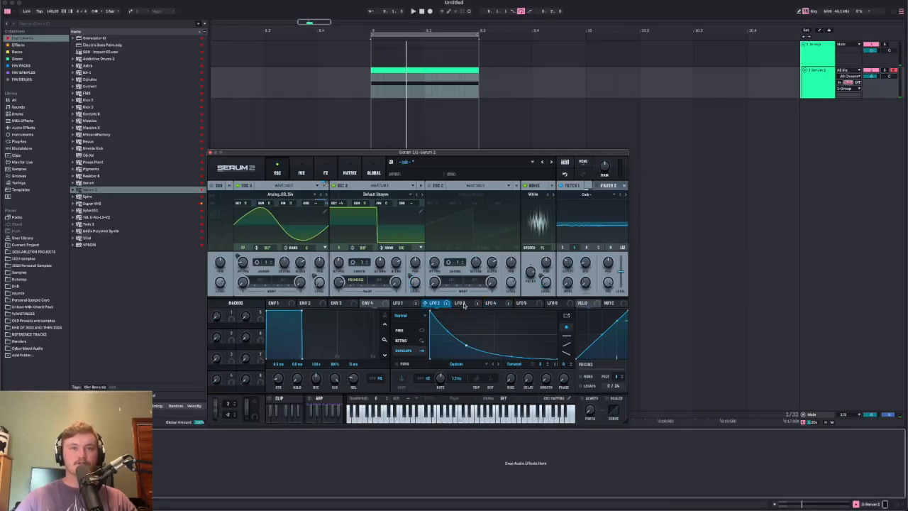
{"action": "left_click", "coordinate": [464, 305]}
{"action": "left_click", "coordinate": [403, 305]}
{"action": "left_click", "coordinate": [444, 306]}
{"action": "left_click", "coordinate": [506, 307]}
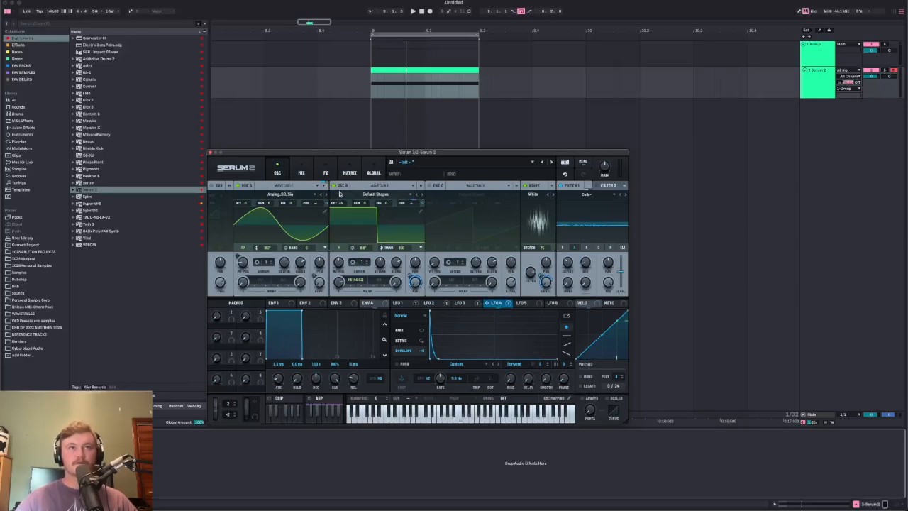
Adjust Filter 1's frequency during playback and modulate the filter's mix with LFO 4.
{"action": "mouse_move", "coordinate": [423, 205]}
{"action": "key", "text": "space"}
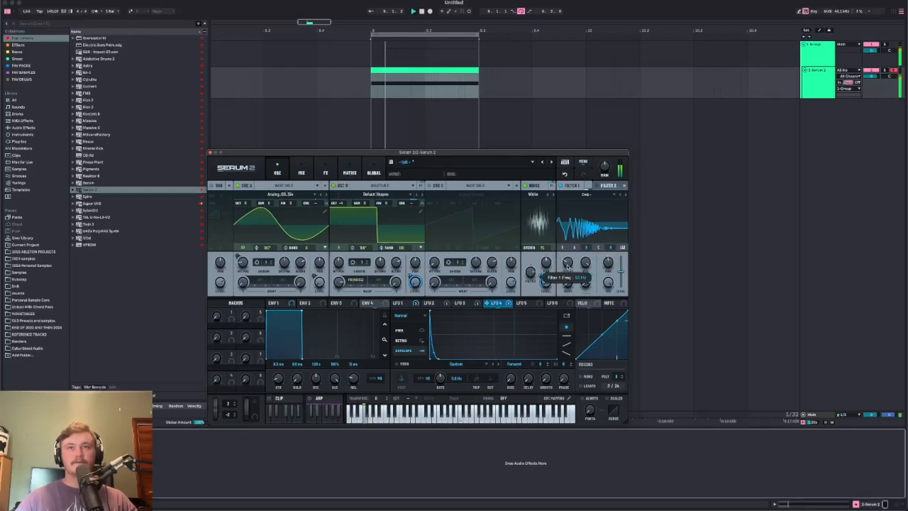
{"action": "left_click_drag", "start_coordinate": [487, 303], "coordinate": [608, 284]}
{"action": "left_click_drag", "start_coordinate": [608, 283], "coordinate": [600, 351]}
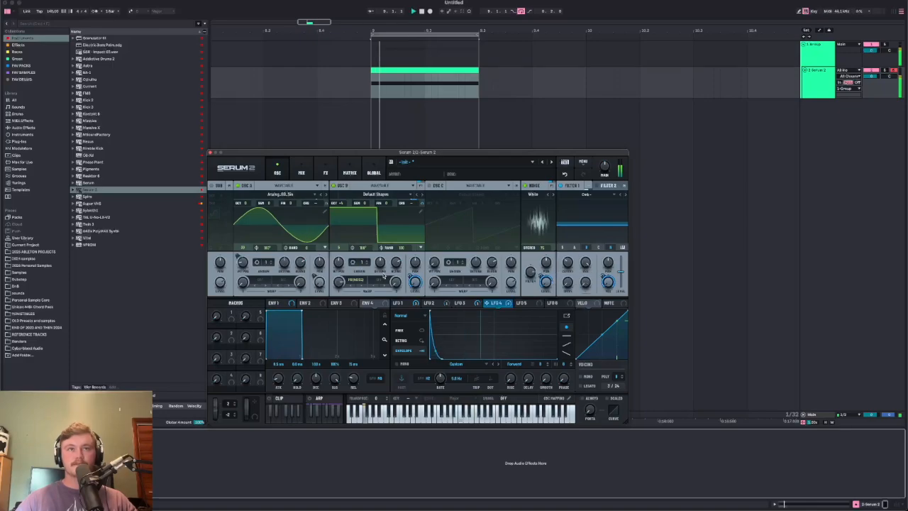
{"action": "mouse_move", "coordinate": [341, 283]}
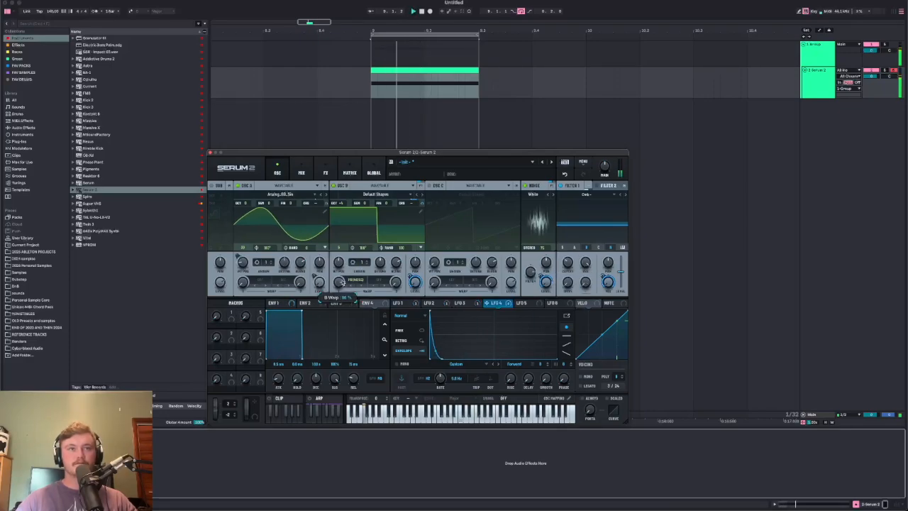
Enable oscillator C and switch its type to Sample.
{"action": "left_click_drag", "start_coordinate": [479, 155], "coordinate": [486, 175]}
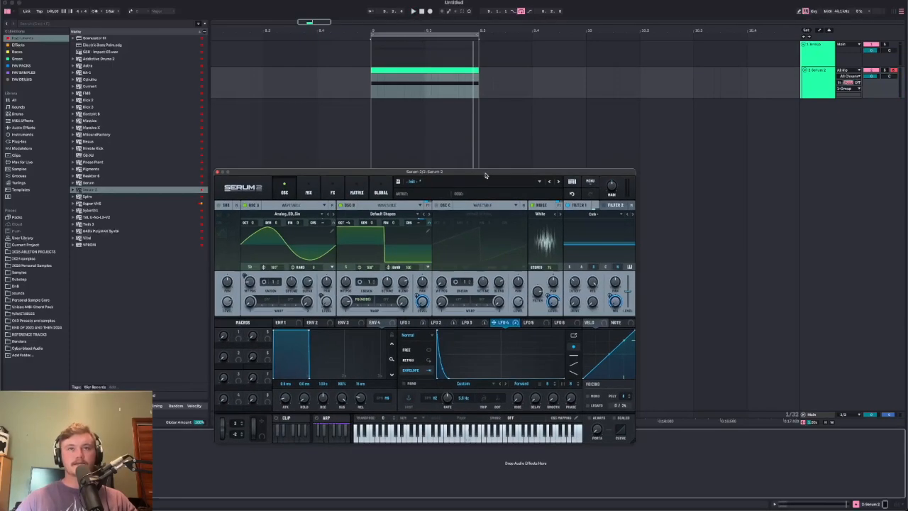
{"action": "left_click", "coordinate": [446, 206]}
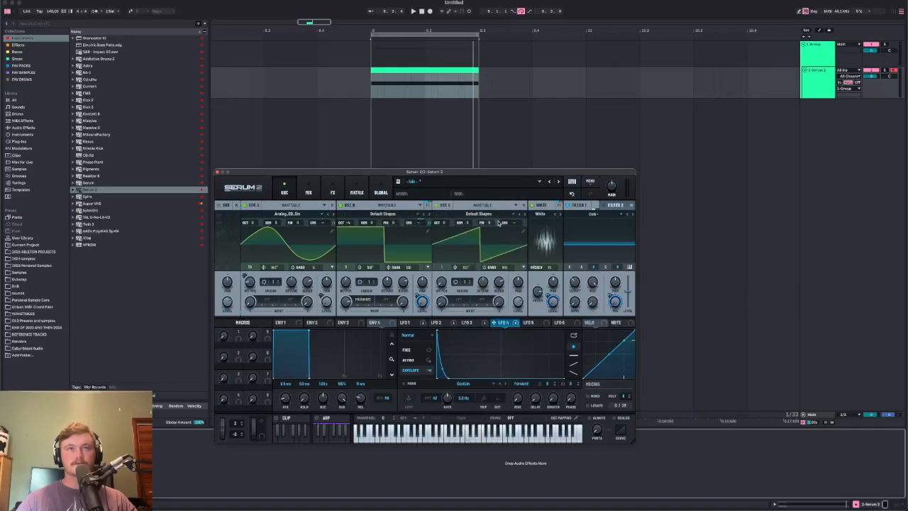
{"action": "left_click", "coordinate": [482, 205]}
{"action": "left_click", "coordinate": [479, 247]}
{"action": "left_click", "coordinate": [482, 204]}
{"action": "left_click", "coordinate": [475, 232]}
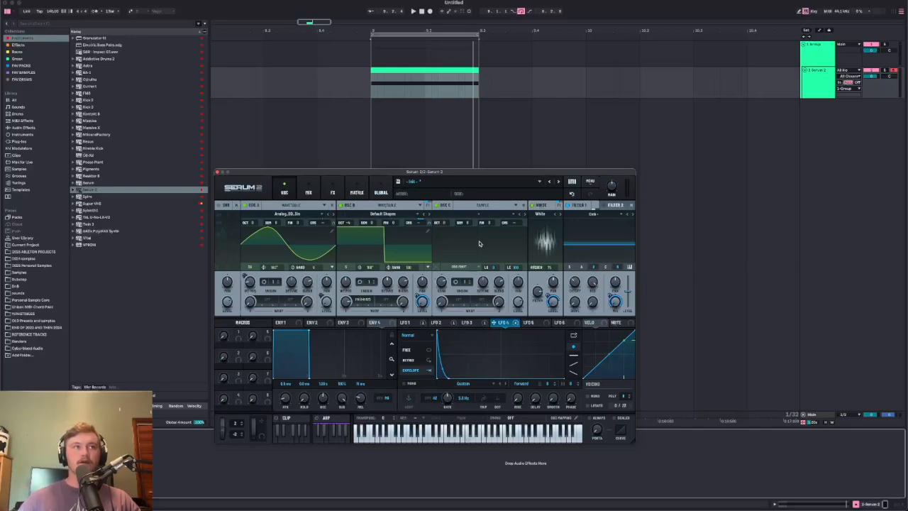
Find V_RIOT_hihat_closed_tight_01.wav in the Virtual Riot Heavy Bass Design pack's closed hi-hats and load it into oscillator C.
{"action": "left_click", "coordinate": [33, 113]}
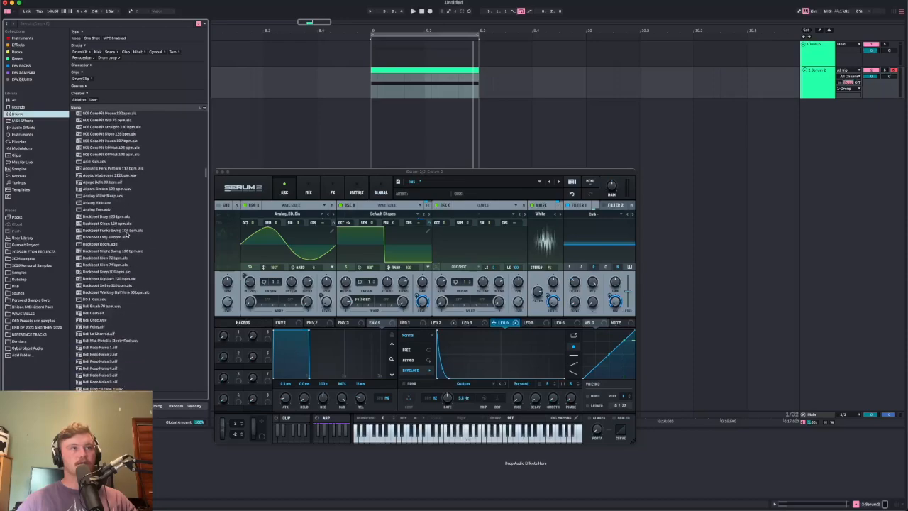
{"action": "left_click", "coordinate": [21, 72]}
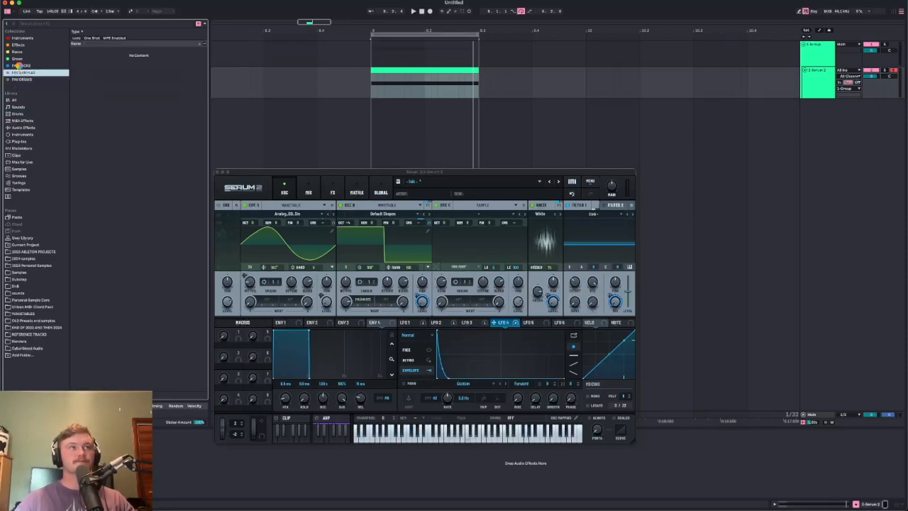
{"action": "left_click", "coordinate": [21, 66]}
{"action": "left_click", "coordinate": [135, 359]}
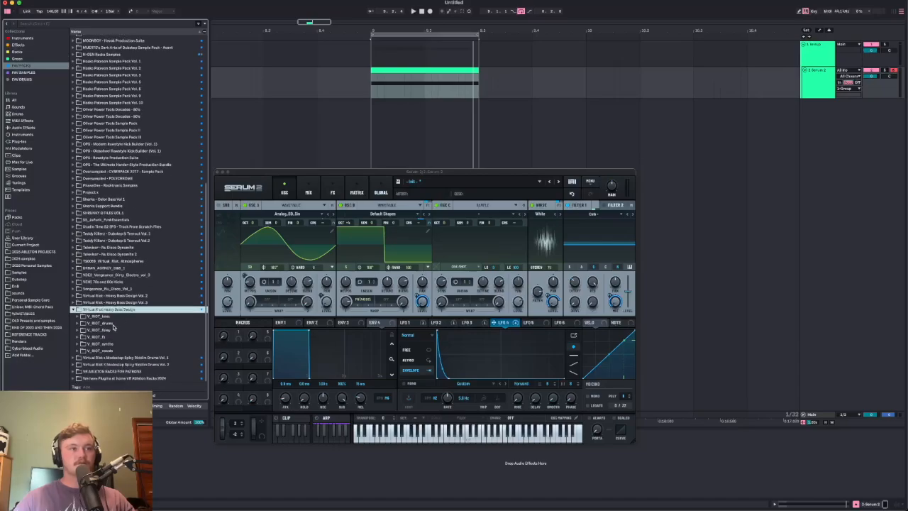
{"action": "left_click", "coordinate": [112, 324]}
{"action": "left_click", "coordinate": [122, 283]}
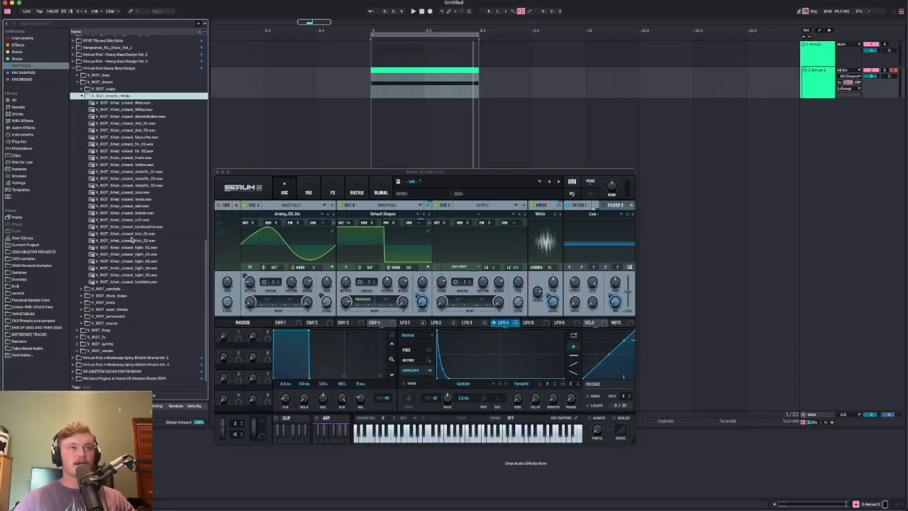
{"action": "left_click_drag", "start_coordinate": [127, 247], "coordinate": [493, 244]}
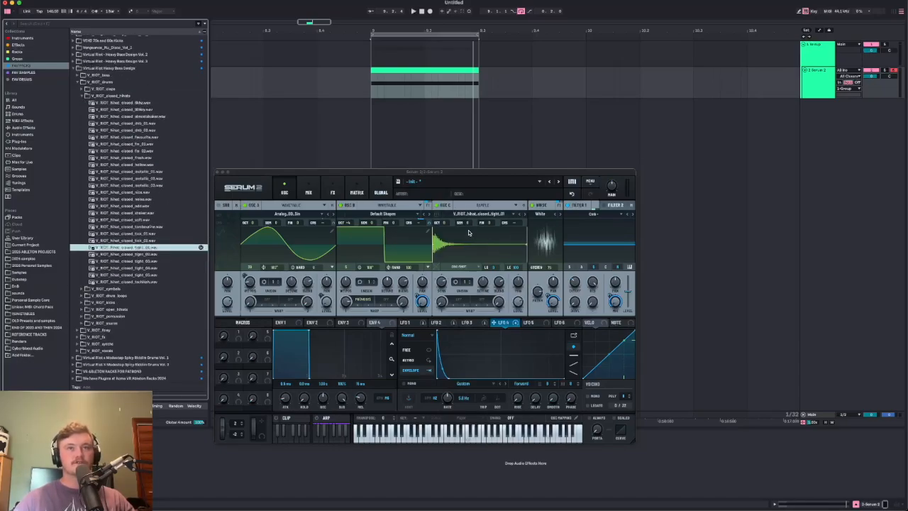
During playback, lower oscillator C's level with LFO 1 assigned to it, and reduce its scan rate.
{"action": "left_click", "coordinate": [509, 205]}
{"action": "left_click", "coordinate": [464, 254]}
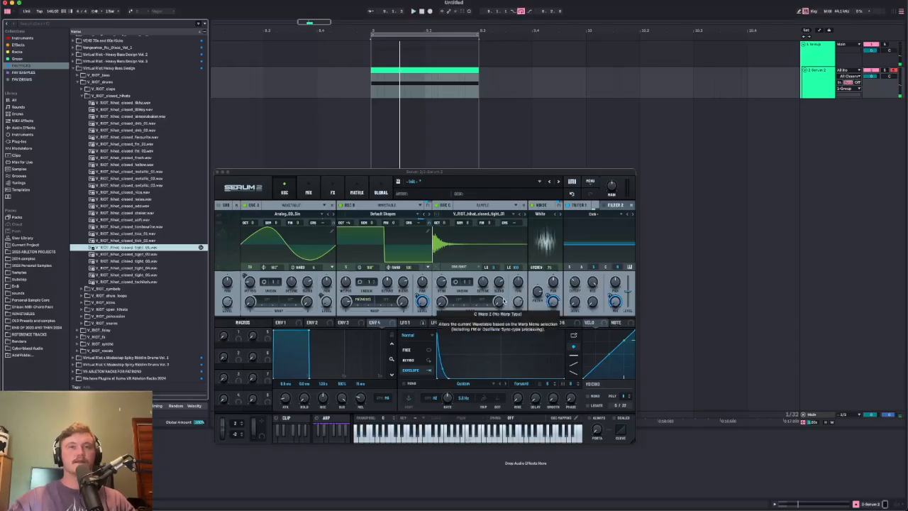
{"action": "key", "text": "space"}
{"action": "left_click_drag", "start_coordinate": [517, 302], "coordinate": [509, 320]}
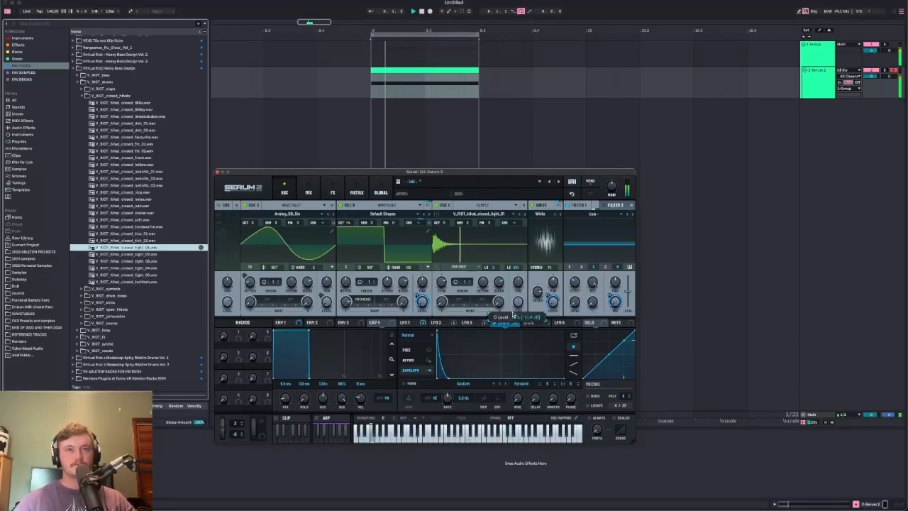
{"action": "left_click", "coordinate": [417, 323]}
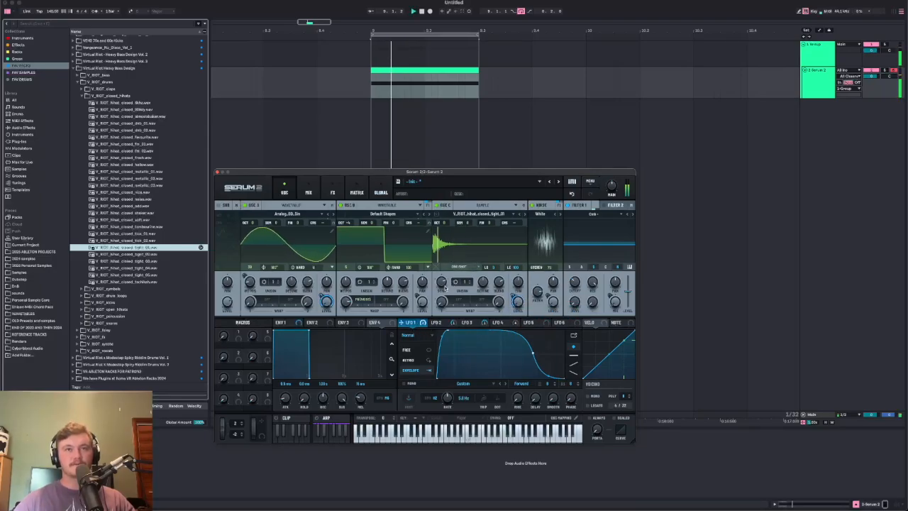
{"action": "left_click_drag", "start_coordinate": [441, 281], "coordinate": [441, 287]}
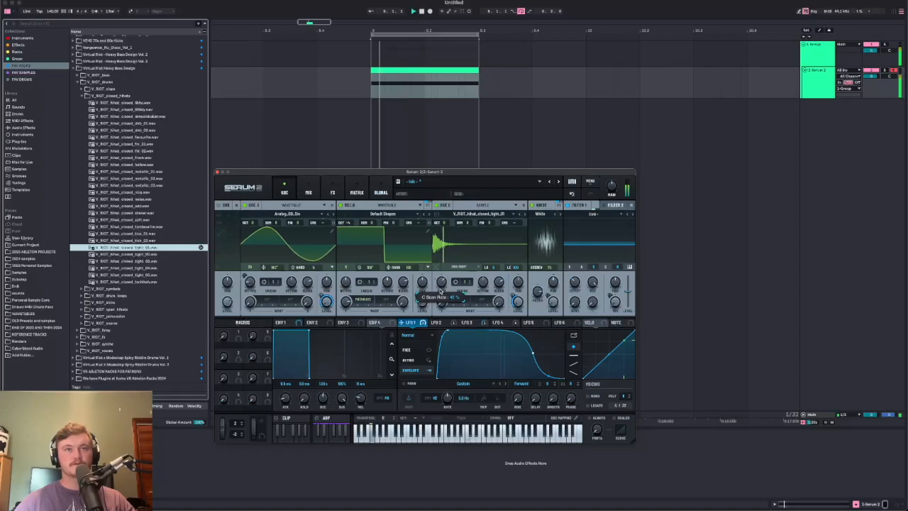
Add a Distortion effect to FX Bus 1.
{"action": "left_click", "coordinate": [332, 192]}
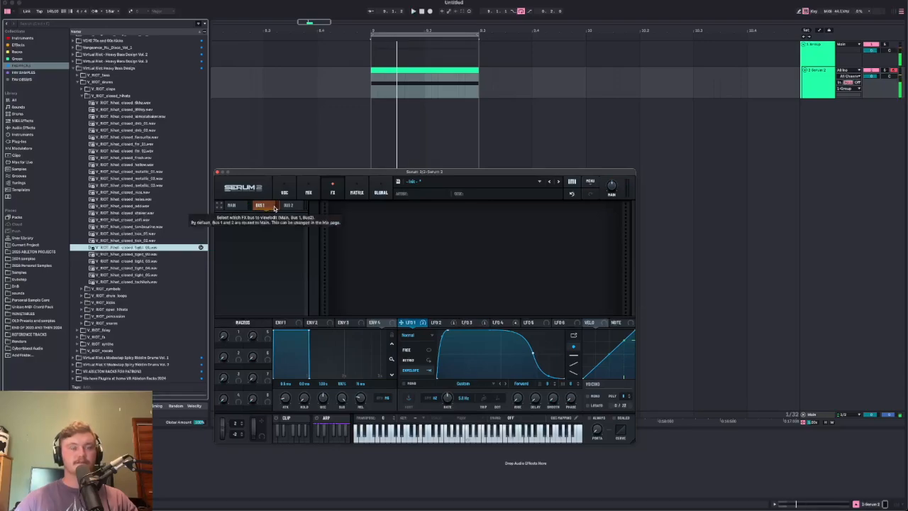
{"action": "left_click", "coordinate": [226, 218]}
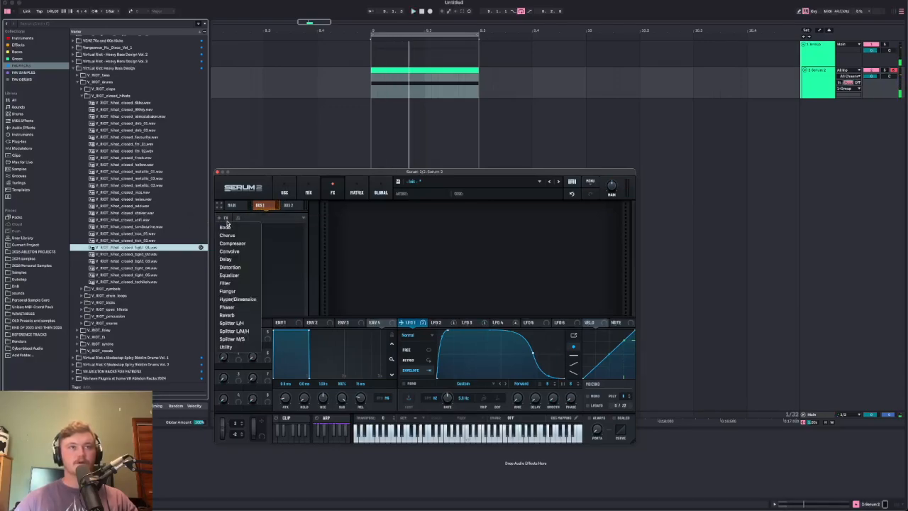
{"action": "left_click", "coordinate": [225, 220]}
{"action": "left_click", "coordinate": [231, 221]}
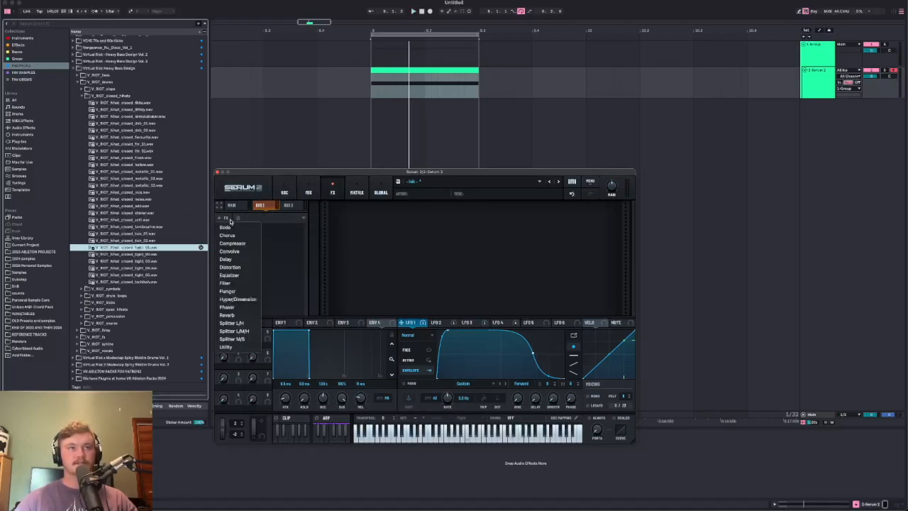
{"action": "left_click", "coordinate": [234, 269]}
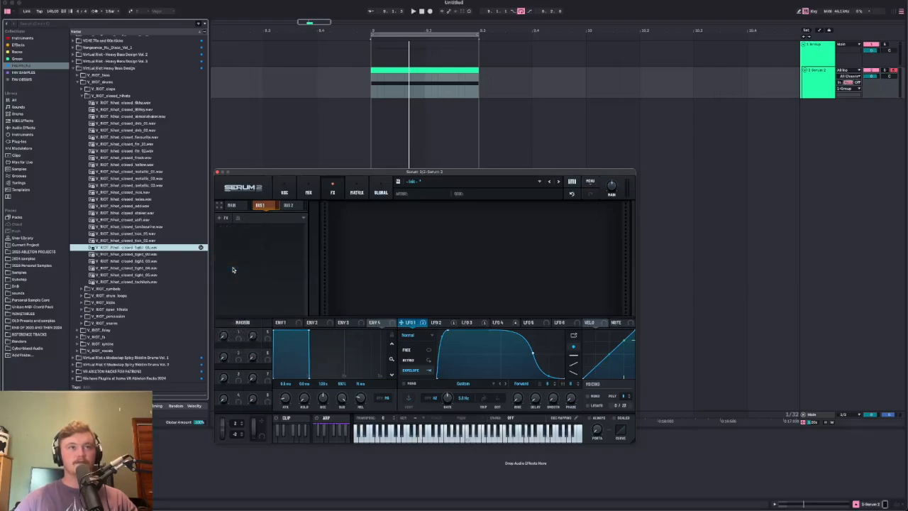
Try Zero-Square on the Bus 1 distortion, and settle on the Linear Fold type.
{"action": "left_click", "coordinate": [391, 222]}
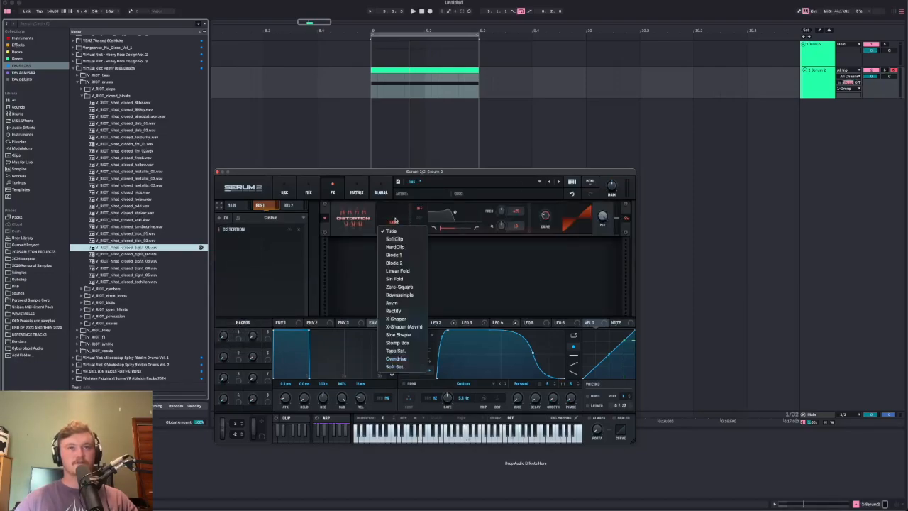
{"action": "left_click", "coordinate": [414, 287]}
{"action": "left_click", "coordinate": [388, 222]}
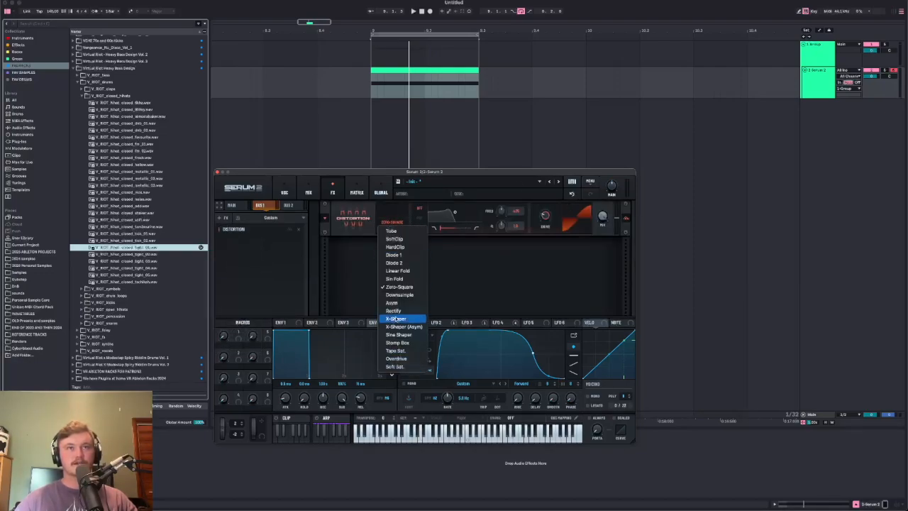
{"action": "left_click", "coordinate": [396, 270]}
Assign LFO 4 to the Bus 1 distortion's mix and adjust oscillator B's octave while auditioning the kick.
{"action": "key", "text": "space"}
{"action": "left_click", "coordinate": [466, 323]}
{"action": "left_click", "coordinate": [494, 322]}
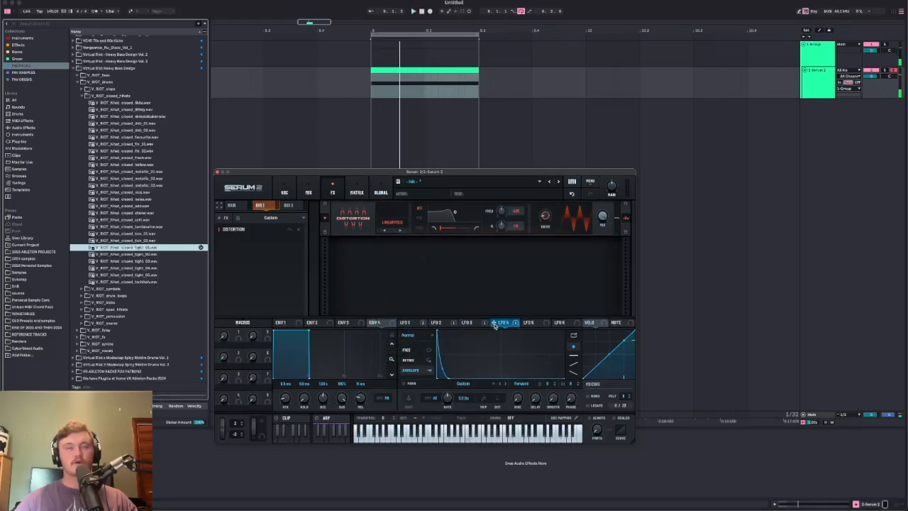
{"action": "left_click_drag", "start_coordinate": [501, 327], "coordinate": [602, 217]}
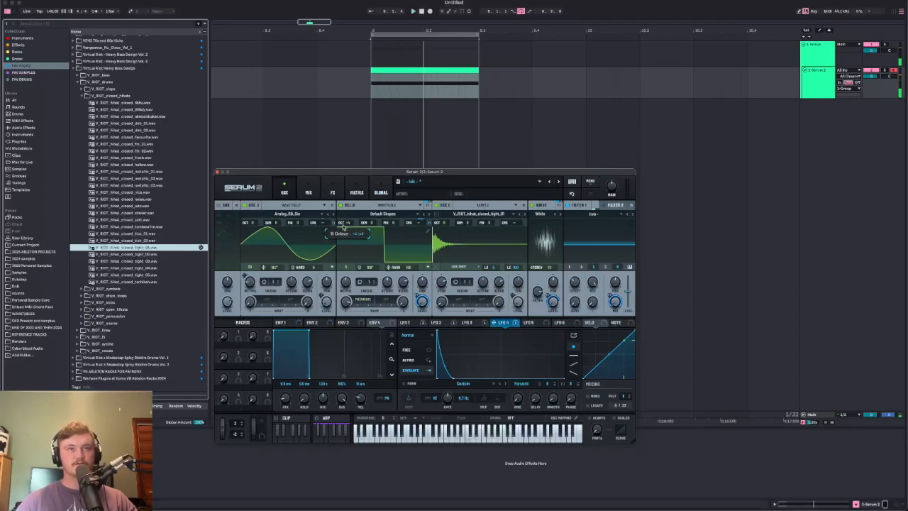
{"action": "left_click_drag", "start_coordinate": [342, 230], "coordinate": [343, 235]}
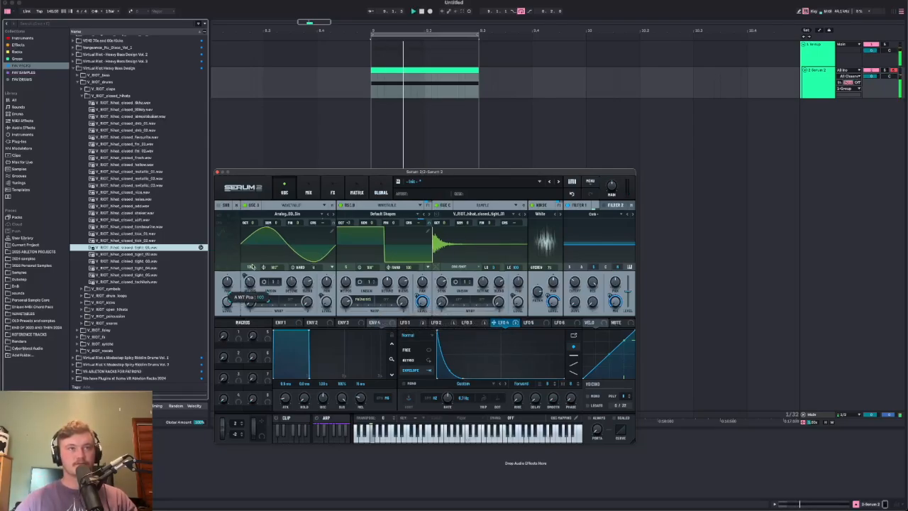
Check the Bus 1 effects and add a separate Distortion effect to the Main bus.
{"action": "left_click", "coordinate": [333, 192]}
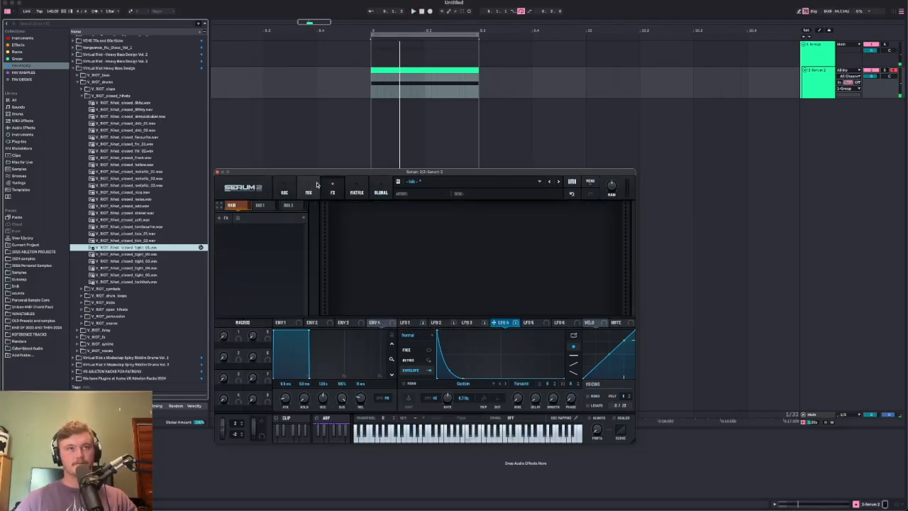
{"action": "left_click", "coordinate": [259, 206]}
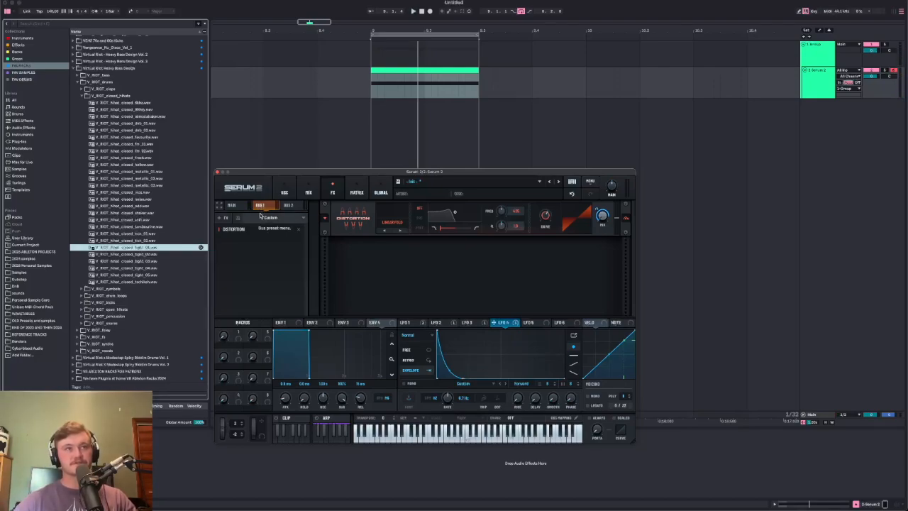
{"action": "left_click", "coordinate": [231, 205]}
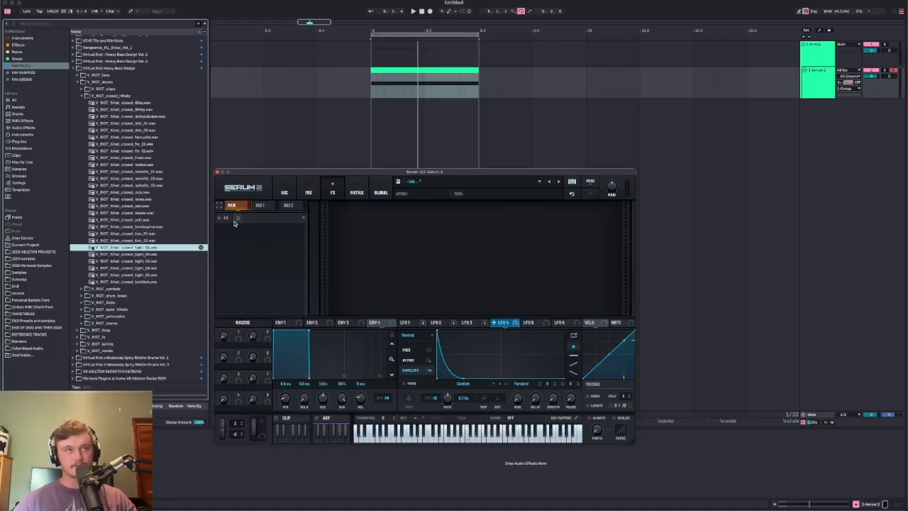
{"action": "right_click", "coordinate": [268, 253]}
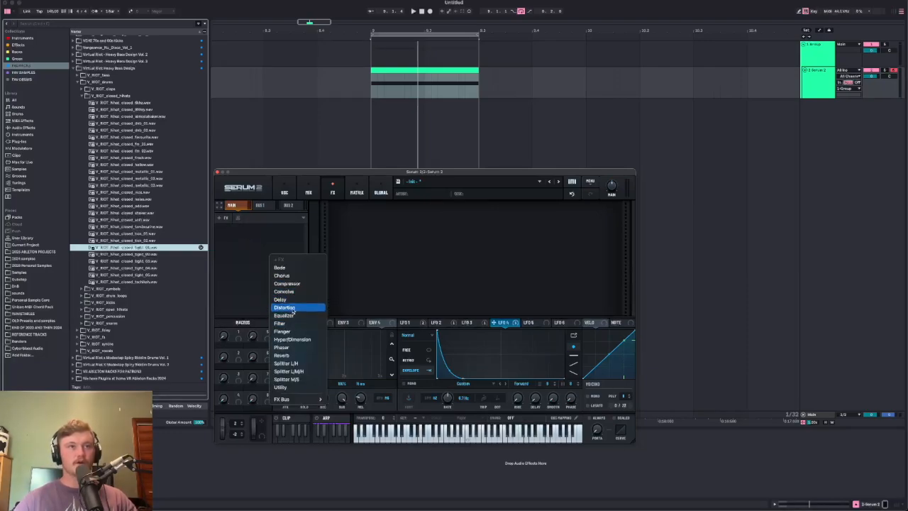
{"action": "left_click", "coordinate": [285, 307]}
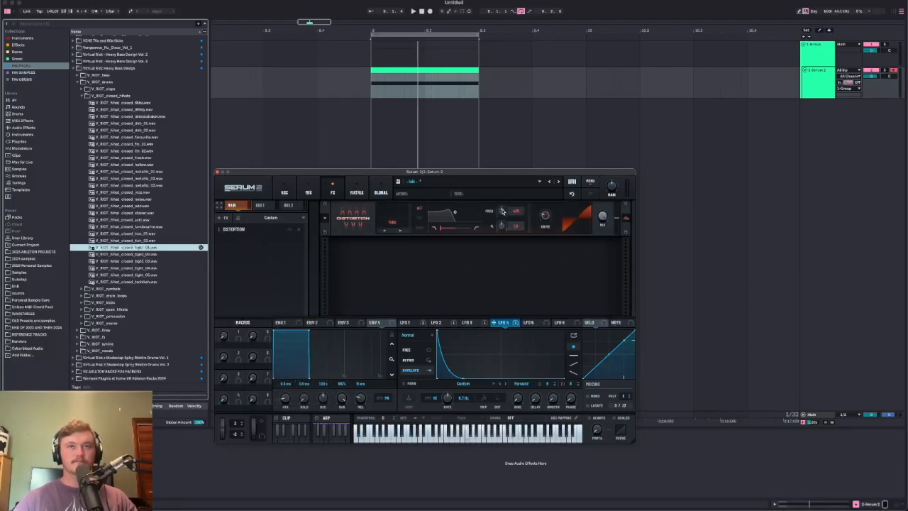
Assign LFO 5 to the Main distortion's drive, set it to envelope mode, and move its peak close to the start.
{"action": "left_click", "coordinate": [484, 325]}
{"action": "left_click", "coordinate": [513, 325]}
{"action": "left_click_drag", "start_coordinate": [532, 324], "coordinate": [544, 216]}
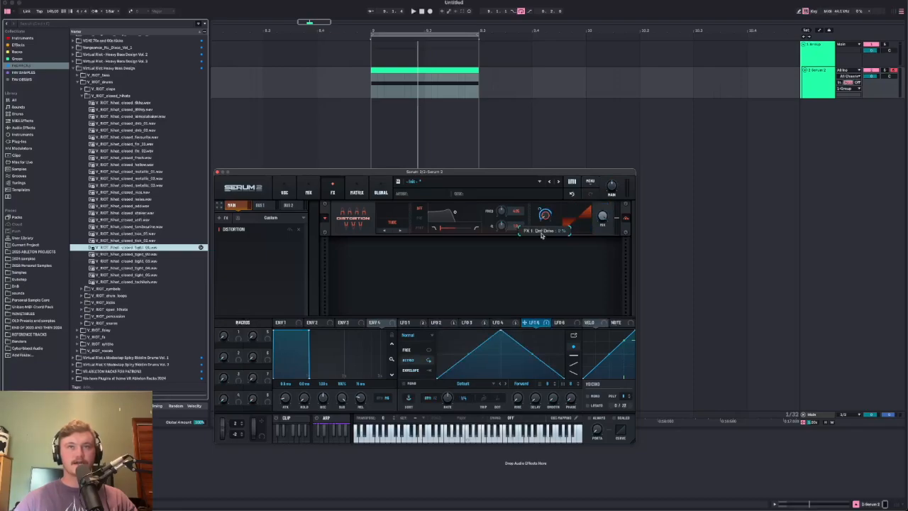
{"action": "left_click_drag", "start_coordinate": [499, 331], "coordinate": [454, 330]}
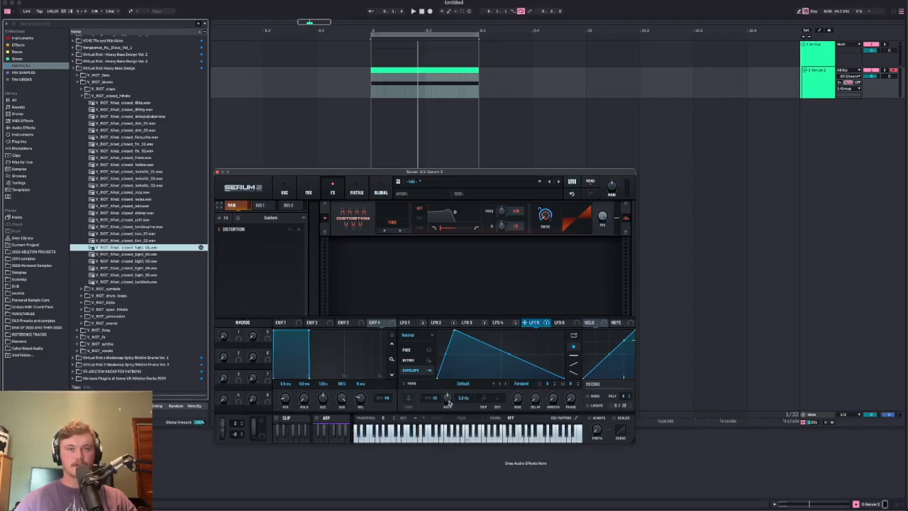
Compare with LFO 1, reshape LFO 5 into a decaying curve, and set the Main distortion type to Stomp Box.
{"action": "left_click", "coordinate": [409, 322]}
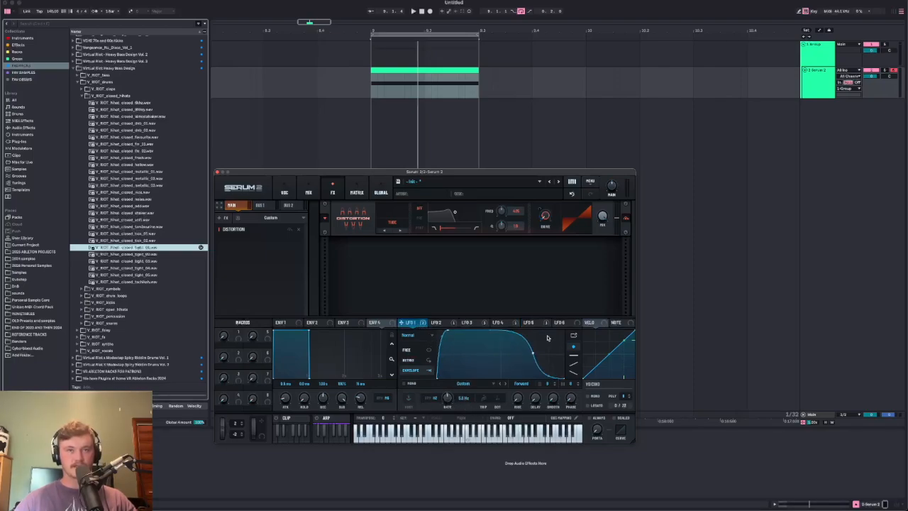
{"action": "left_click", "coordinate": [533, 322]}
{"action": "left_click", "coordinate": [410, 322]}
{"action": "left_click", "coordinate": [538, 323]}
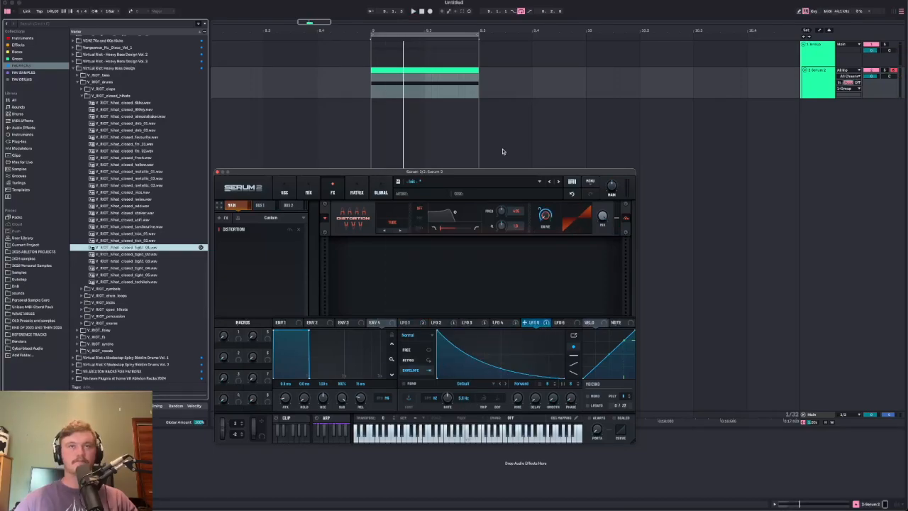
{"action": "left_click", "coordinate": [387, 223]}
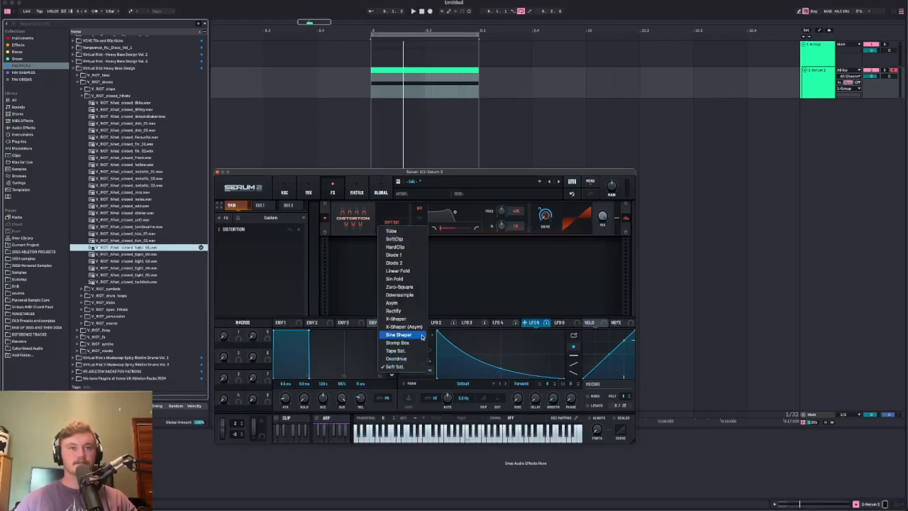
{"action": "left_click", "coordinate": [404, 343]}
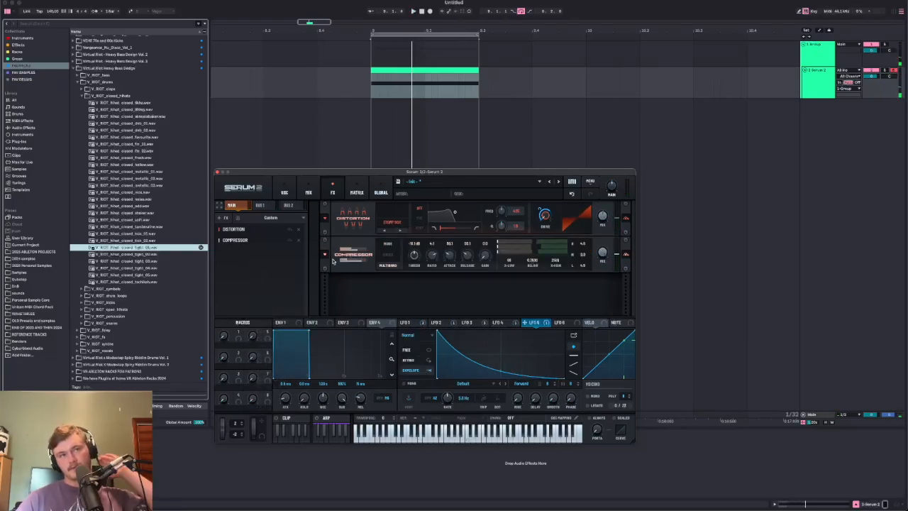
Load the LA-2A Magic factory preset on a Main bus compressor, raise its attack, and lower its threshold.
{"action": "left_click", "coordinate": [326, 257]}
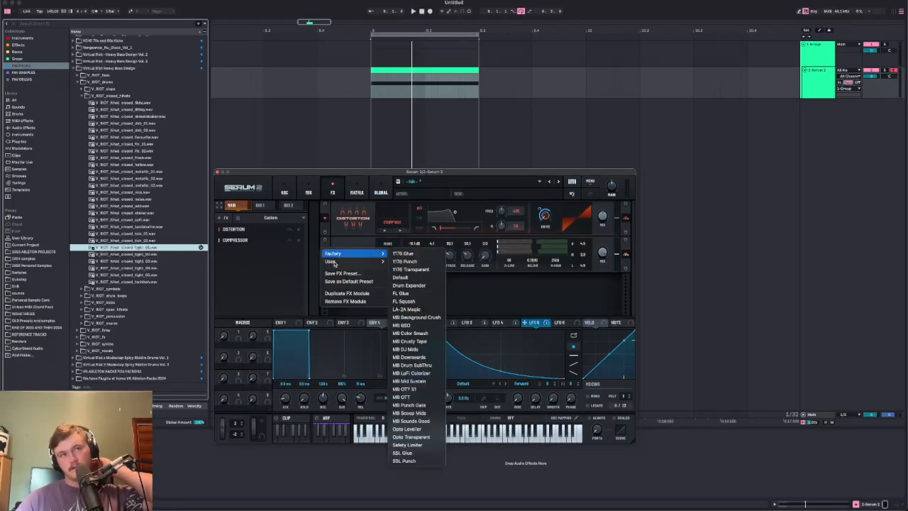
{"action": "mouse_move", "coordinate": [333, 253]}
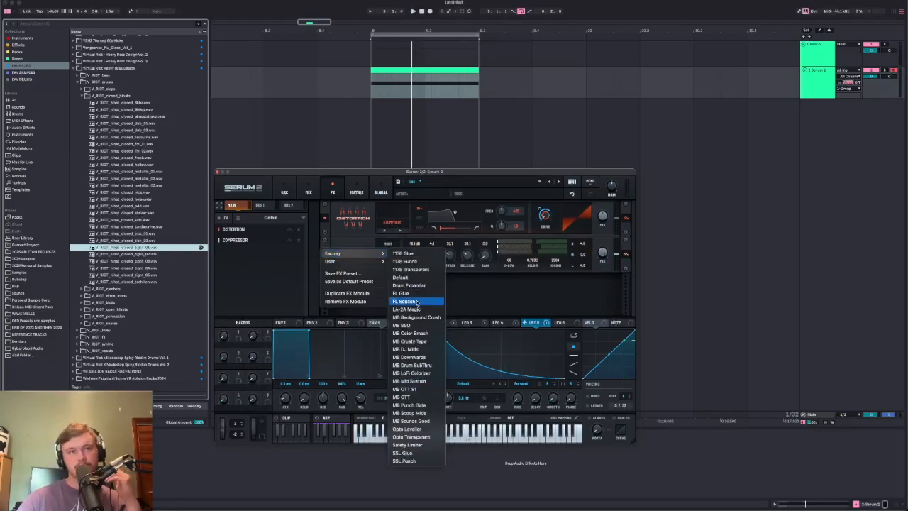
{"action": "left_click", "coordinate": [407, 309]}
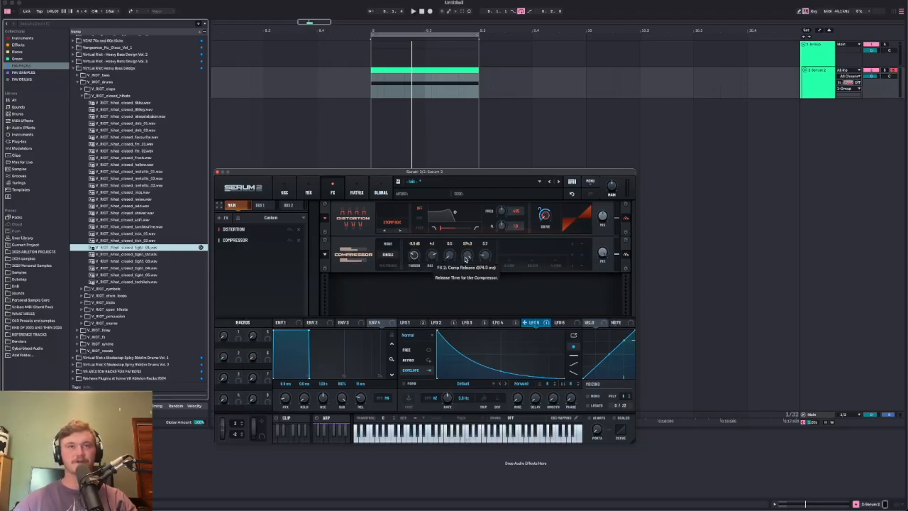
{"action": "left_click_drag", "start_coordinate": [450, 258], "coordinate": [459, 232]}
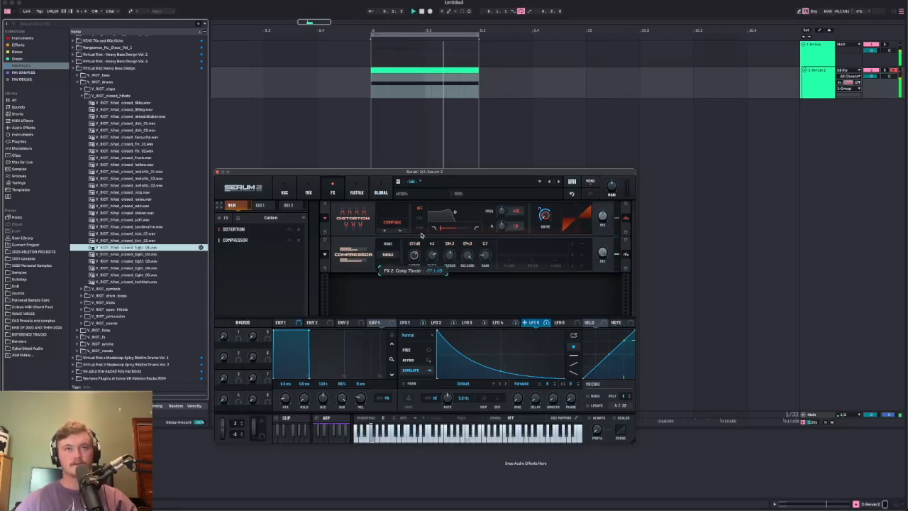
Reorder the Main bus effects so the filter comes first, followed by the compressor and the distortion.
{"action": "left_click_drag", "start_coordinate": [274, 243], "coordinate": [264, 225]}
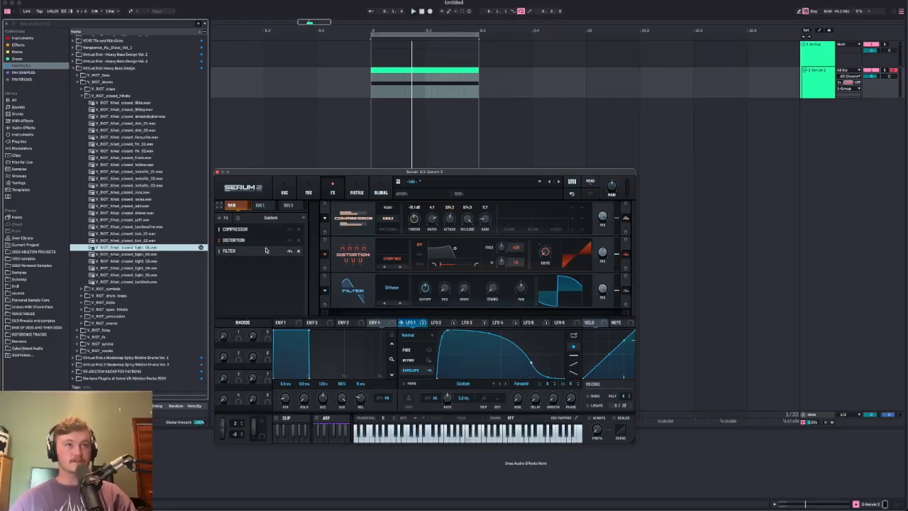
{"action": "left_click_drag", "start_coordinate": [266, 251], "coordinate": [269, 229]}
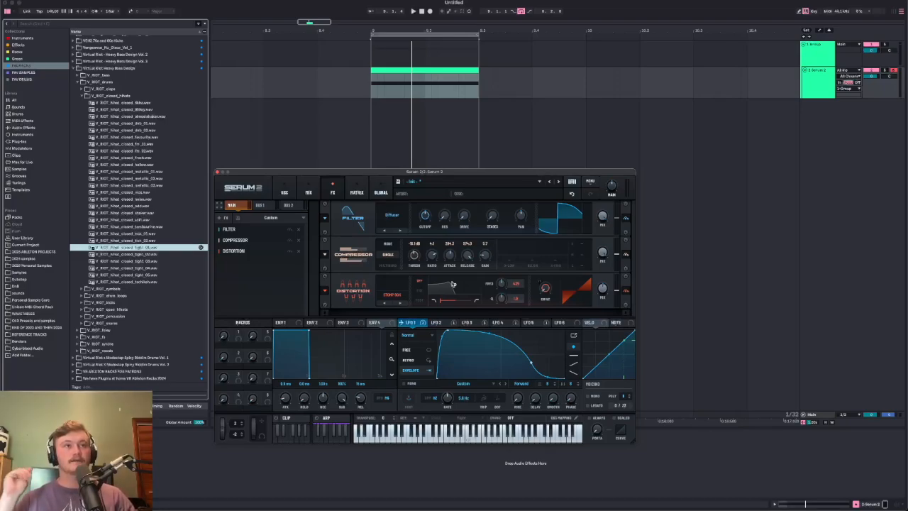
Adjust the cutoff of the Main bus filter and play the kick to check the effect.
{"action": "left_click", "coordinate": [394, 215]}
{"action": "left_click", "coordinate": [477, 235]}
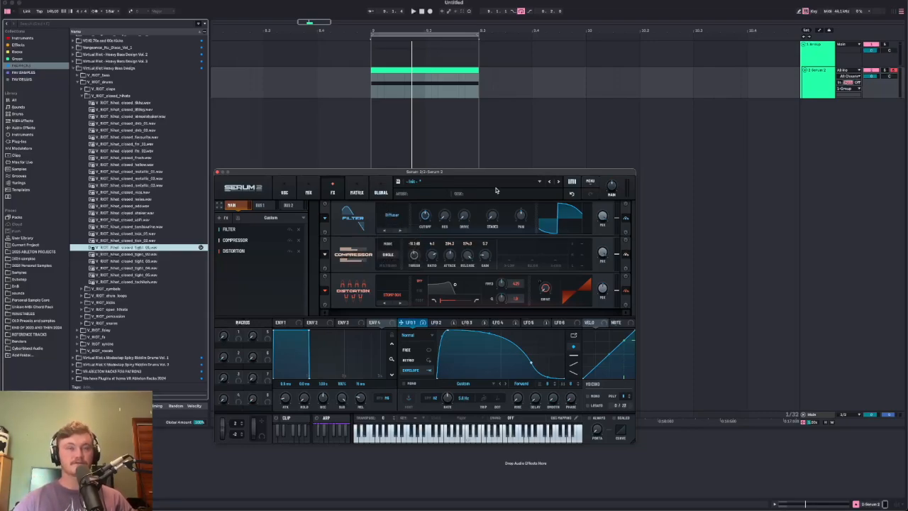
{"action": "left_click_drag", "start_coordinate": [422, 219], "coordinate": [423, 212]}
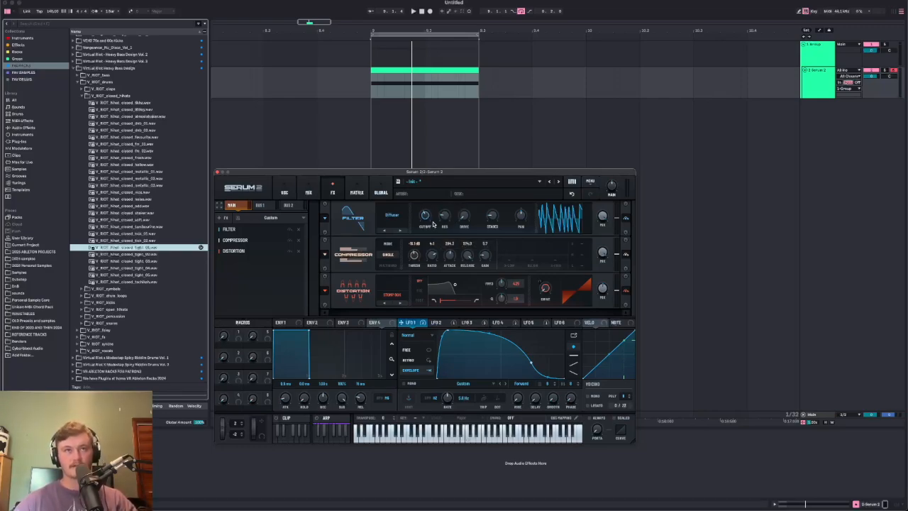
{"action": "scroll", "coordinate": [440, 220], "scroll_direction": "down", "scroll_amount": 2}
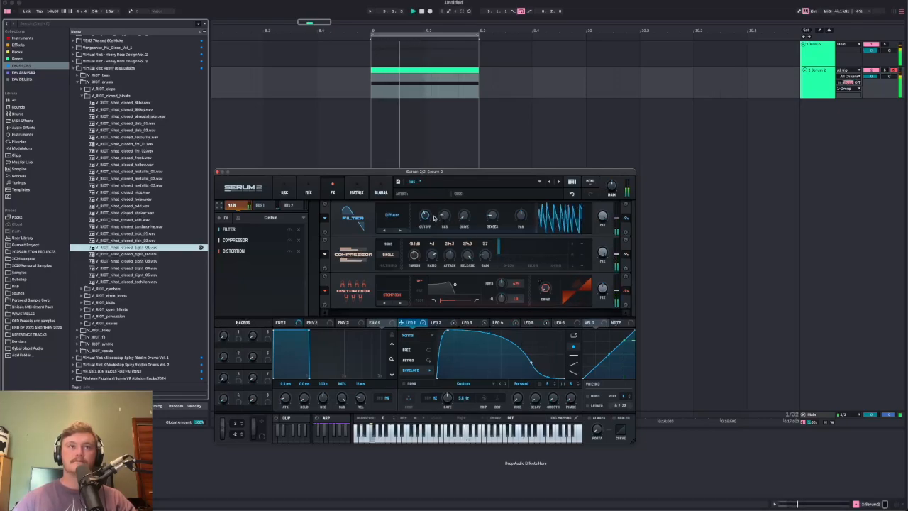
Reshape LFO 2's decay curve by repositioning its middle point, and audition the kick.
{"action": "left_click", "coordinate": [285, 192]}
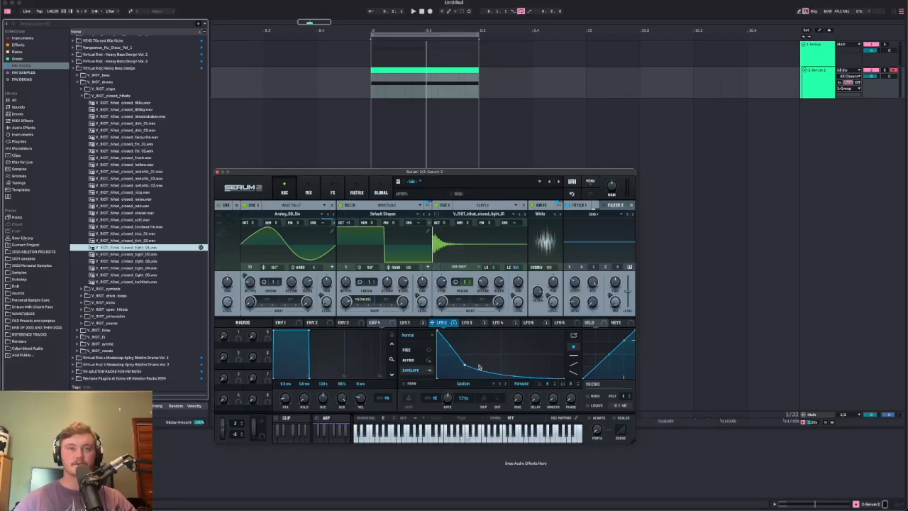
{"action": "left_click_drag", "start_coordinate": [465, 365], "coordinate": [469, 361]}
{"action": "key", "text": "space"}
{"action": "mouse_move", "coordinate": [483, 282]}
{"action": "left_mouse_down"}
{"action": "mouse_move", "coordinate": [488, 253]}
{"action": "mouse_move", "coordinate": [483, 284]}
{"action": "left_mouse_up"}
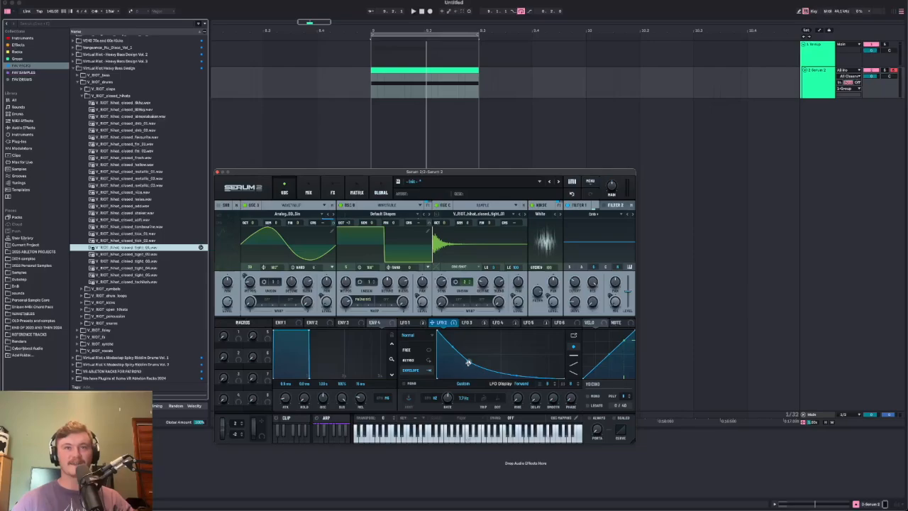
{"action": "key", "text": "space"}
{"action": "left_click_drag", "start_coordinate": [468, 364], "coordinate": [460, 361]}
{"action": "key", "text": "space"}
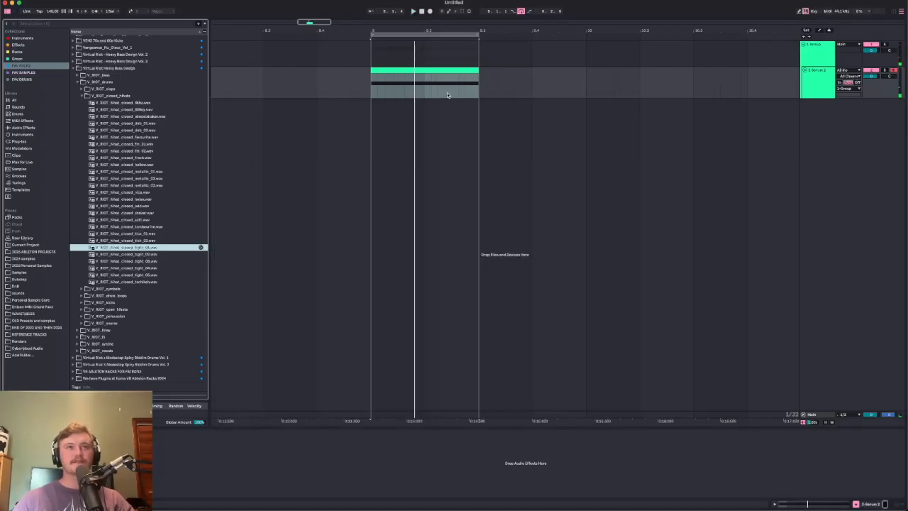
Bounce the Serum kick clip to a new audio track and show its full waveform.
{"action": "right_click", "coordinate": [401, 69]}
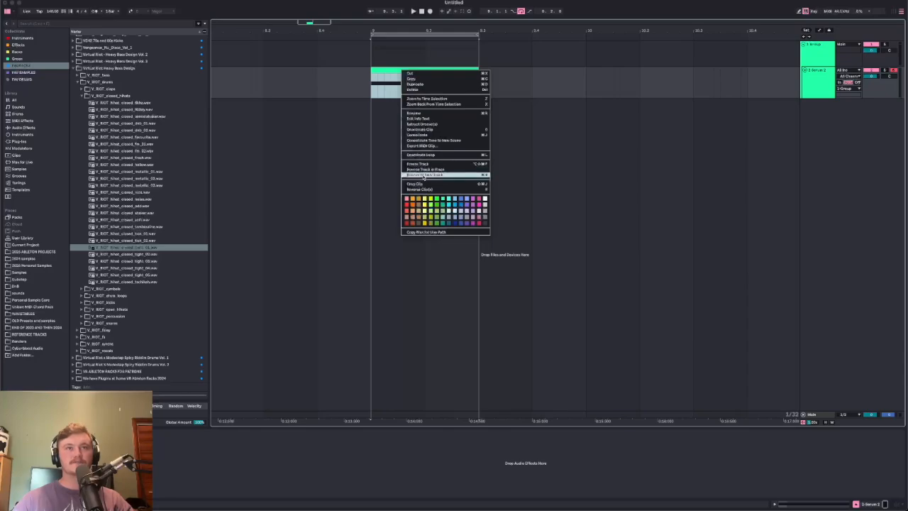
{"action": "left_click", "coordinate": [424, 174]}
{"action": "key", "text": "z"}
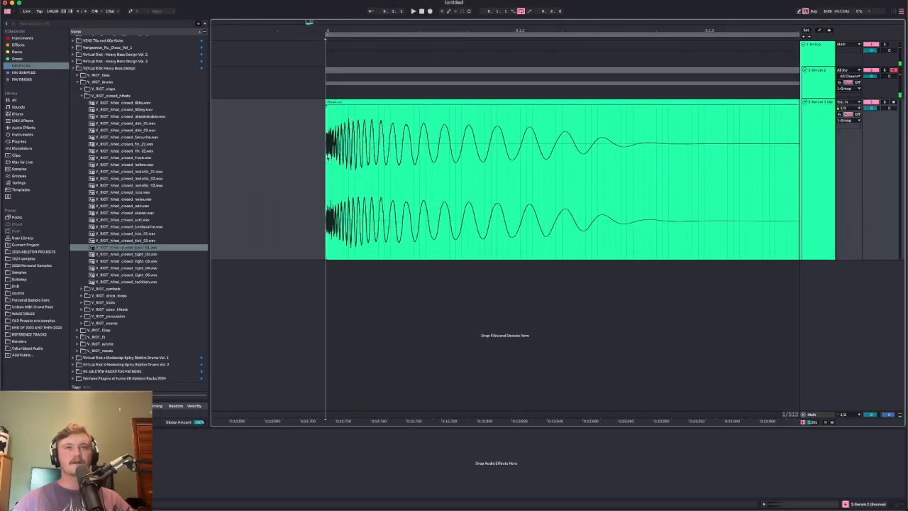
{"action": "scroll", "coordinate": [330, 152], "scroll_direction": "down", "scroll_amount": 3}
{"action": "scroll", "coordinate": [333, 150], "scroll_direction": "down", "scroll_amount": 1}
Select the first half of the bounced kick clip and play it to check the waveform and tail.
{"action": "left_click_drag", "start_coordinate": [333, 150], "coordinate": [527, 155]}
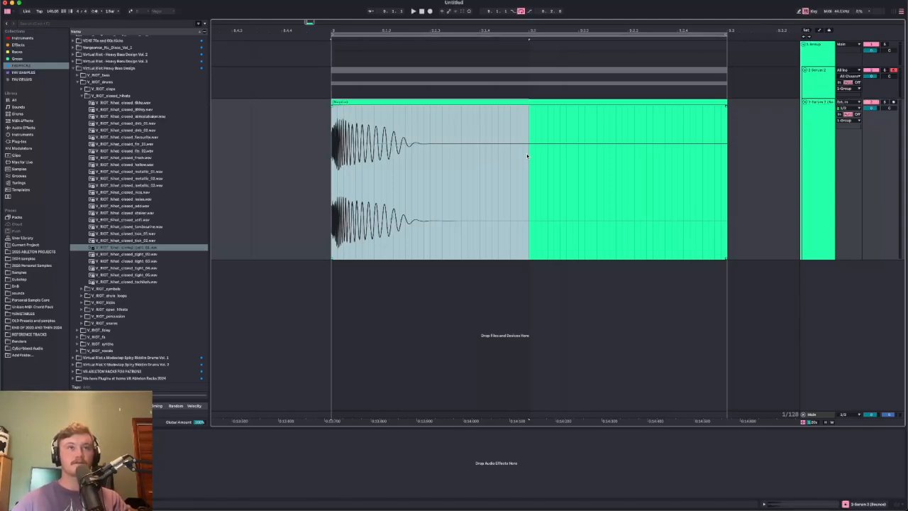
{"action": "left_click", "coordinate": [527, 155]}
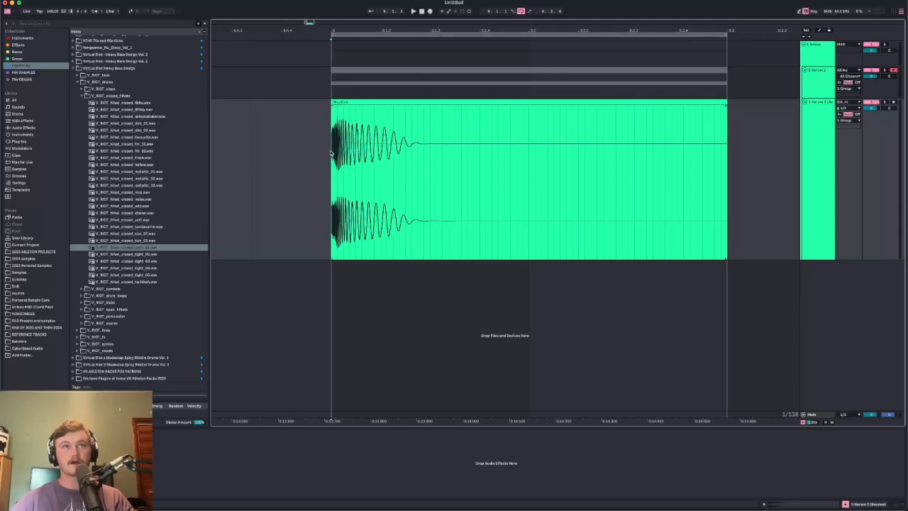
{"action": "left_click_drag", "start_coordinate": [332, 153], "coordinate": [532, 161]}
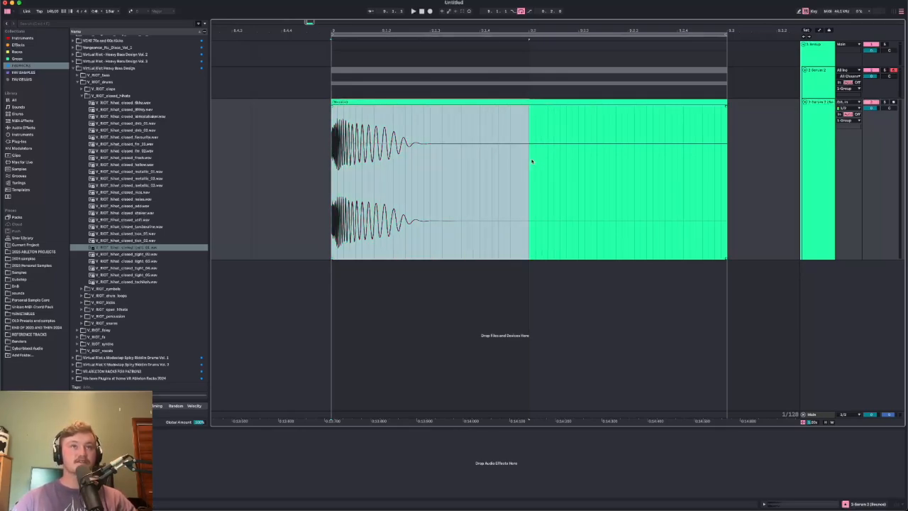
{"action": "key", "text": "space"}
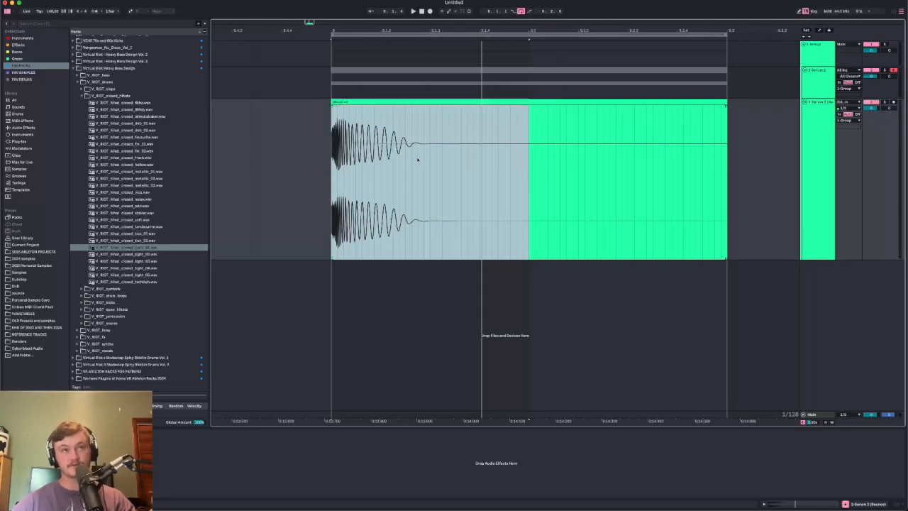
{"action": "left_click", "coordinate": [334, 150]}
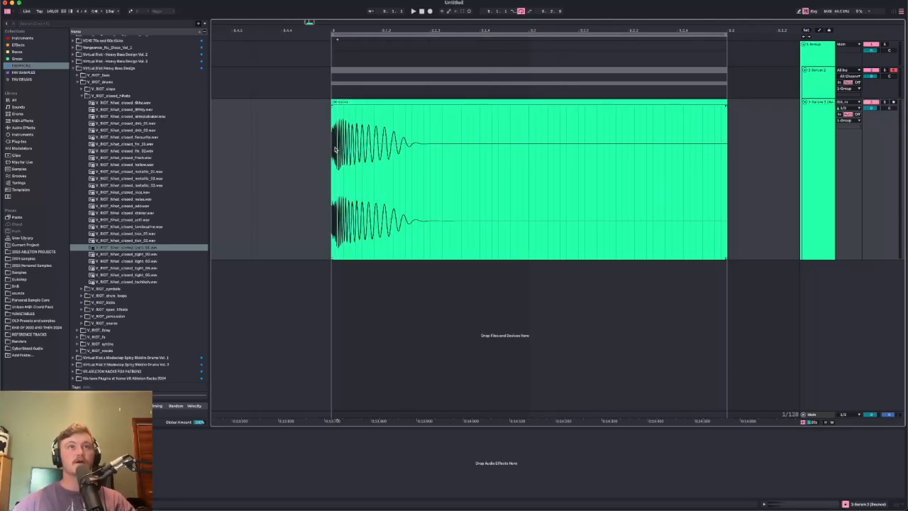
Add a new audio track, search the effects for MFreeformEqualizer, and load it on the bounced kick track.
{"action": "left_click", "coordinate": [19, 45]}
{"action": "key", "text": "super+t"}
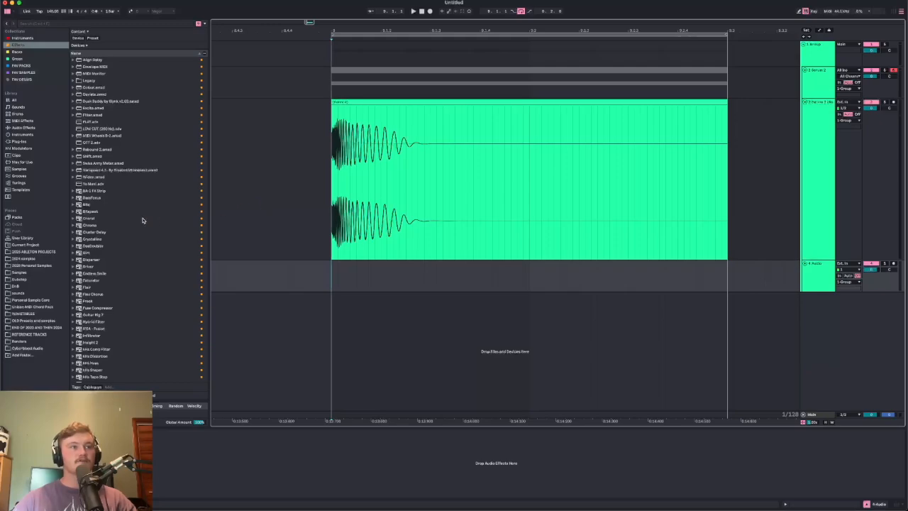
{"action": "left_click", "coordinate": [44, 26]}
{"action": "type", "text": "MF"}
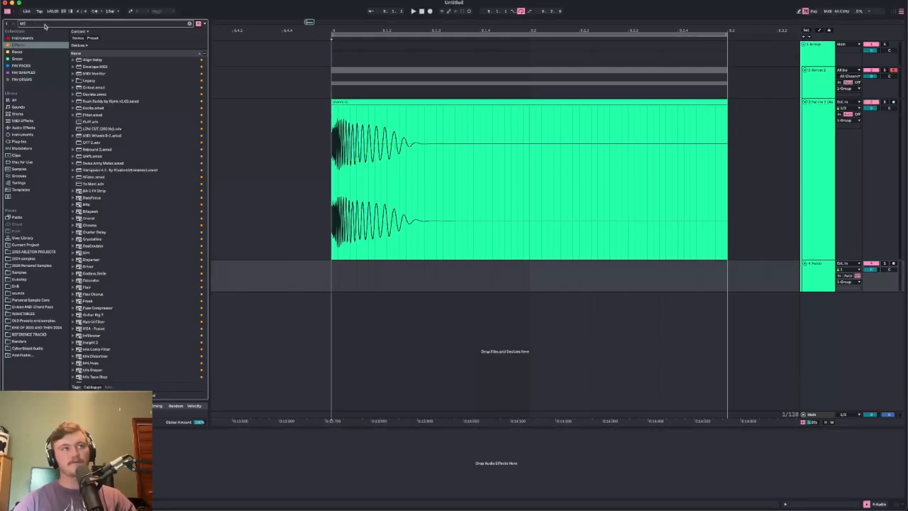
{"action": "type", "text": "ree"}
{"action": "left_click_drag", "start_coordinate": [106, 68], "coordinate": [107, 72]}
{"action": "left_click_drag", "start_coordinate": [567, 330], "coordinate": [690, 379]}
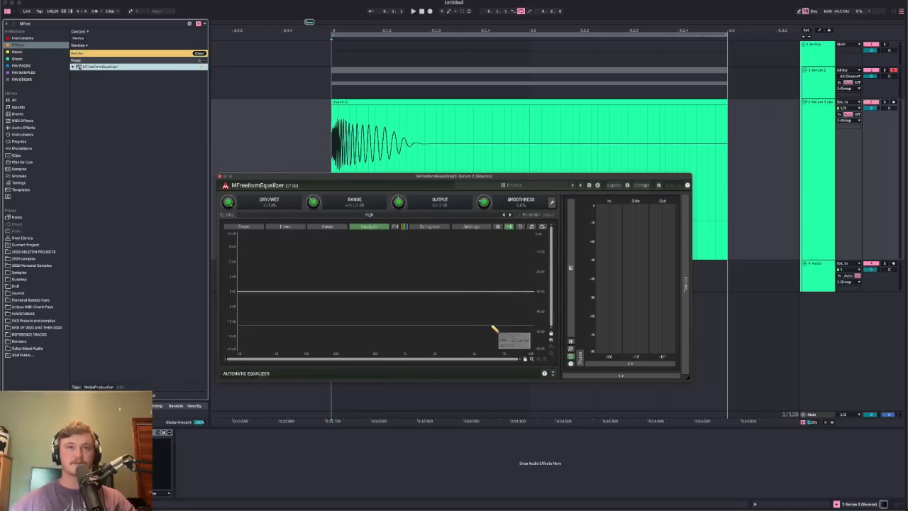
{"action": "left_click_drag", "start_coordinate": [500, 177], "coordinate": [476, 264]}
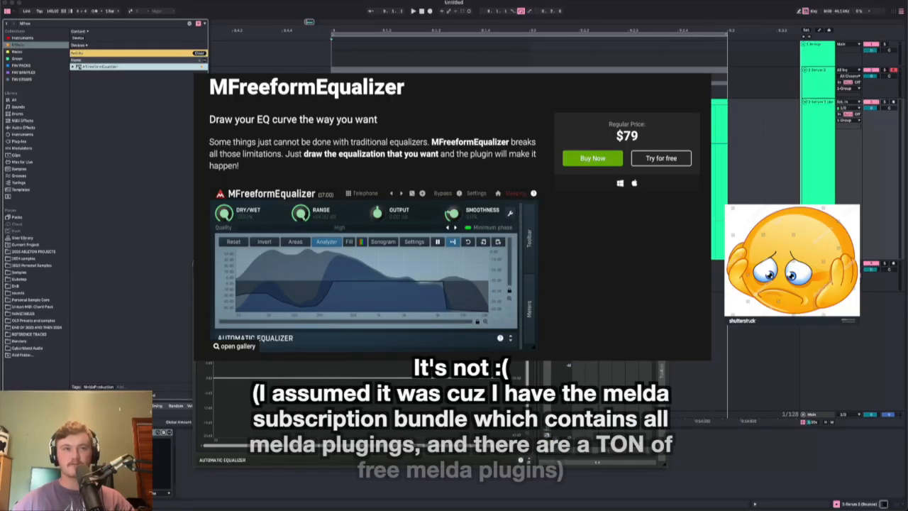
{"action": "left_click_drag", "start_coordinate": [477, 265], "coordinate": [477, 263]}
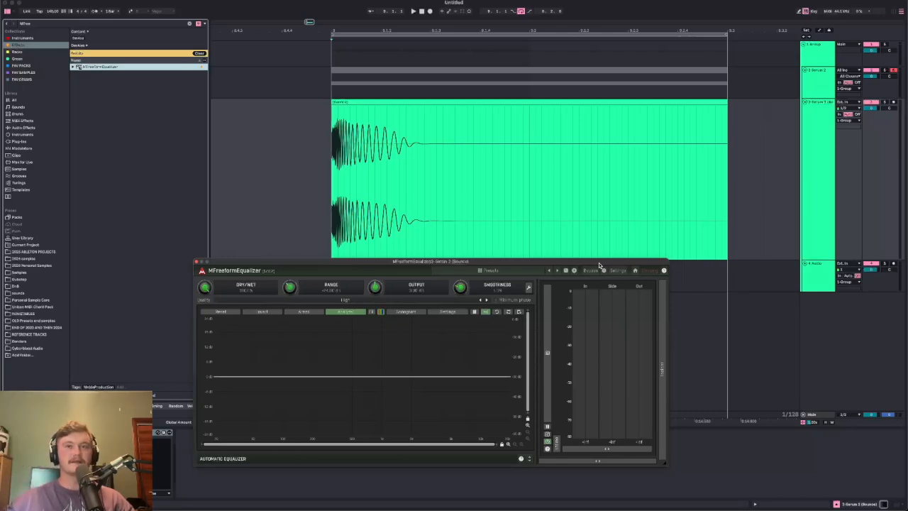
{"action": "left_click_drag", "start_coordinate": [599, 265], "coordinate": [625, 272]}
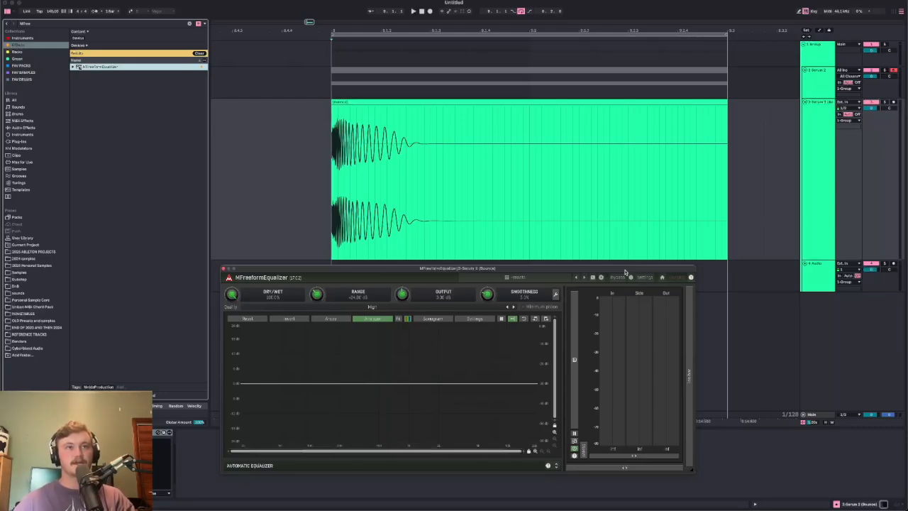
{"action": "left_click_drag", "start_coordinate": [625, 272], "coordinate": [642, 274]}
{"action": "left_click", "coordinate": [240, 271]}
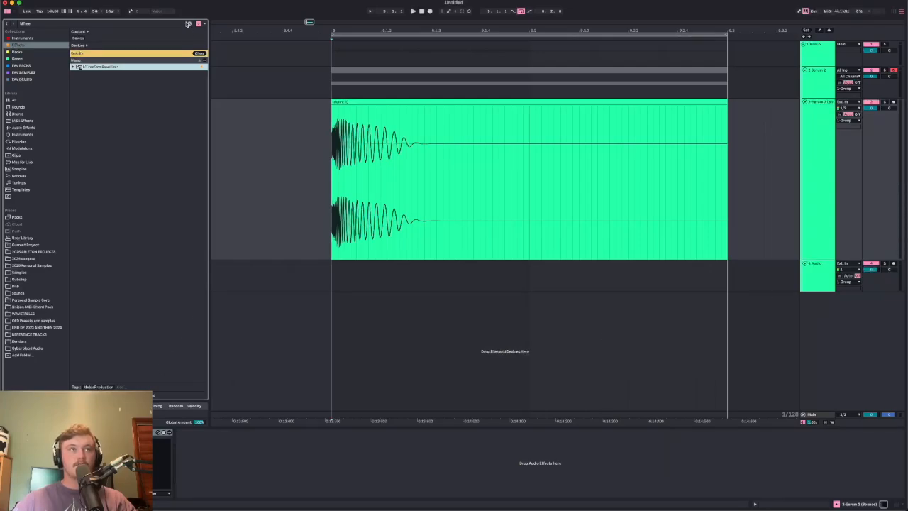
Clear the effect search and audition kick samples in the favourite drums collection.
{"action": "left_click", "coordinate": [200, 53]}
{"action": "left_click", "coordinate": [33, 80]}
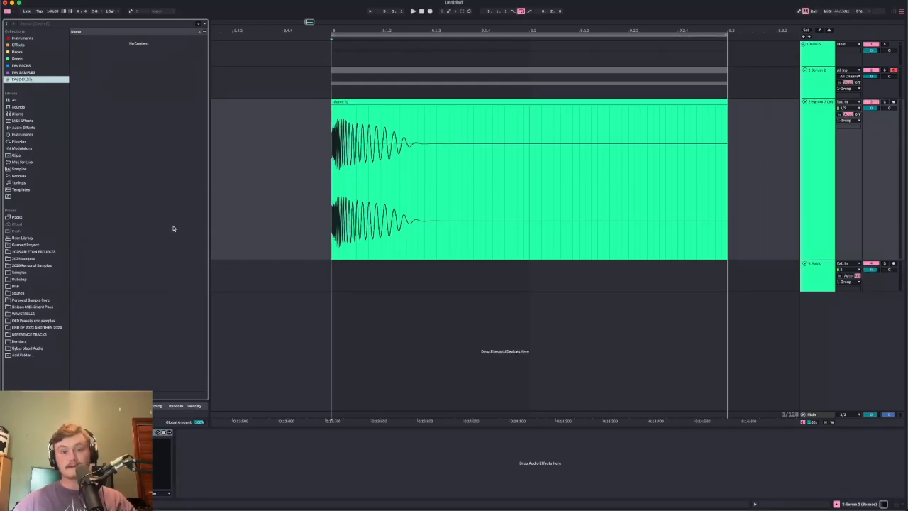
{"action": "scroll", "coordinate": [145, 298], "scroll_direction": "down", "scroll_amount": 3}
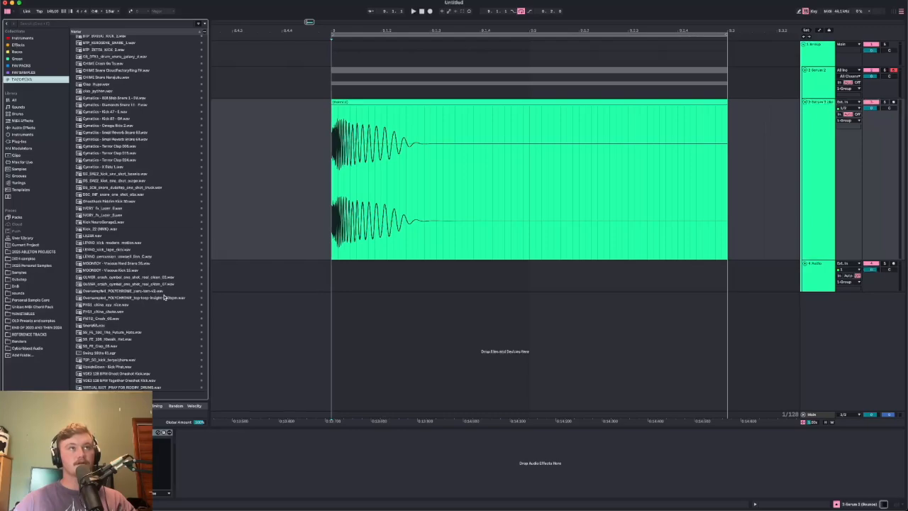
{"action": "key", "text": "Up"}
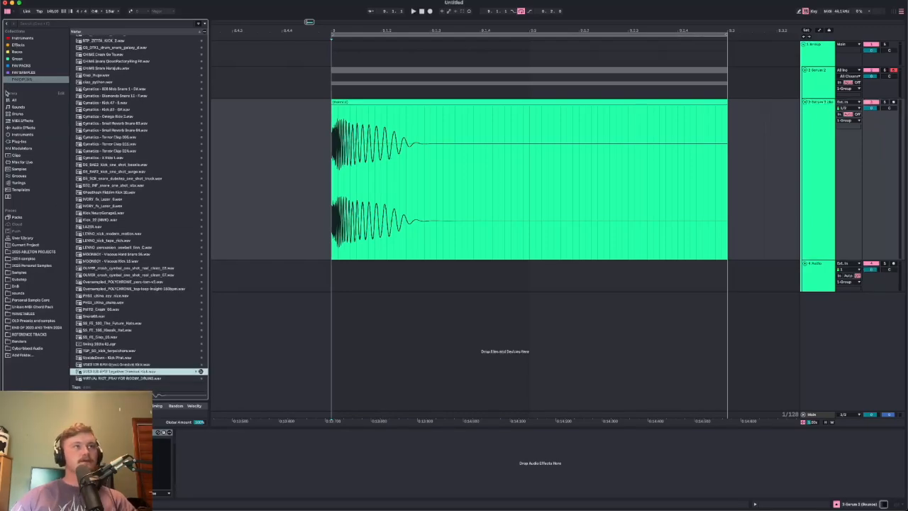
{"action": "key", "text": "Up"}
Place V_RIOT_kick_07.wav from the Virtual Riot Heavy Bass Design kicks folder at the start of the new audio track.
{"action": "scroll", "coordinate": [136, 303], "scroll_direction": "up", "scroll_amount": 5}
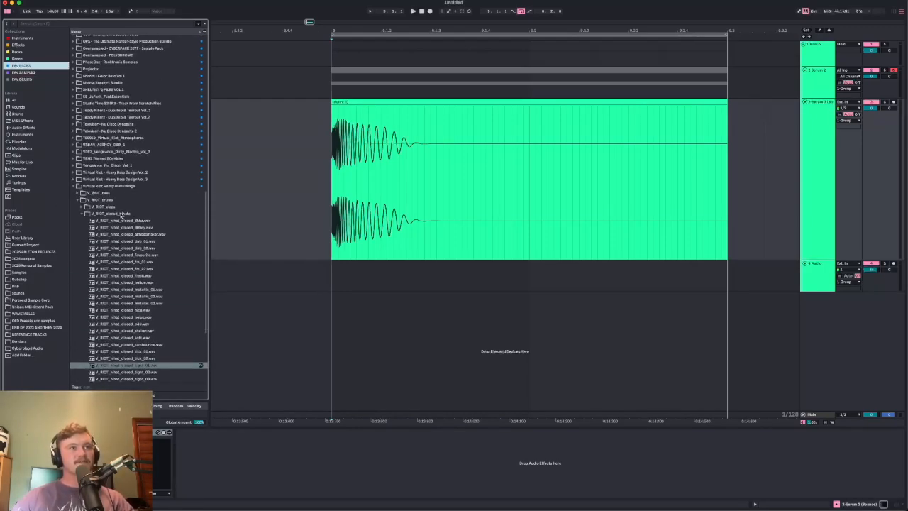
{"action": "double_click", "coordinate": [122, 214]}
{"action": "double_click", "coordinate": [120, 303]}
{"action": "scroll", "coordinate": [120, 305], "scroll_direction": "down", "scroll_amount": 5}
{"action": "left_click", "coordinate": [124, 293]}
{"action": "left_click_drag", "start_coordinate": [117, 249], "coordinate": [344, 284]}
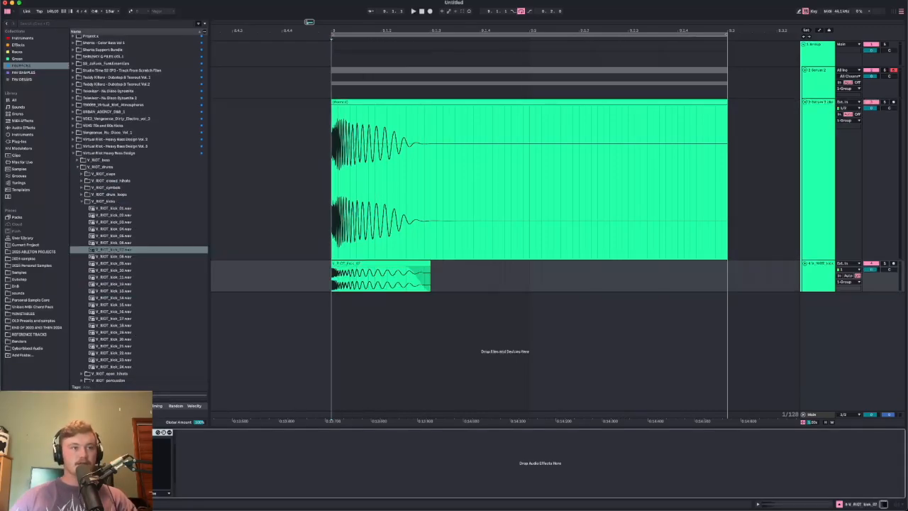
Solo the reference kick track and analyse its playback as the ideal in MFreeformEqualizer's Automatic Equalizer section.
{"action": "left_click", "coordinate": [886, 264]}
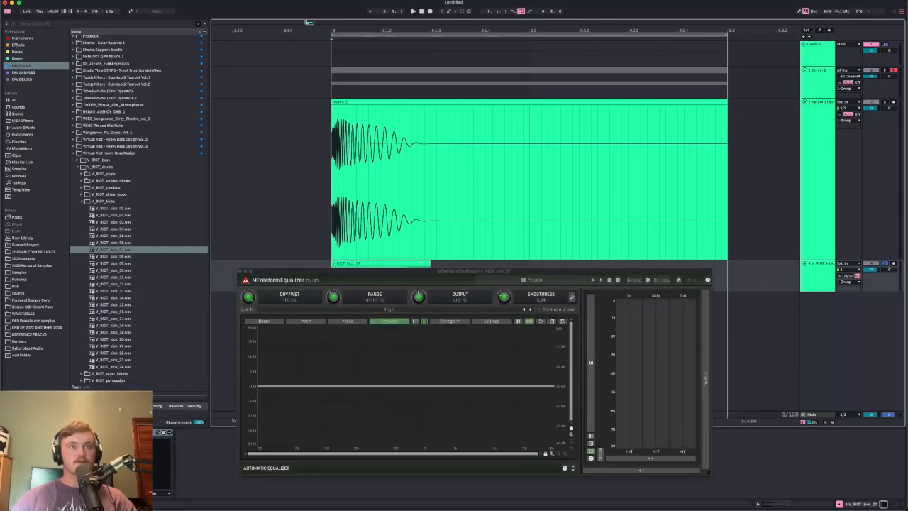
{"action": "left_click_drag", "start_coordinate": [377, 271], "coordinate": [316, 121]}
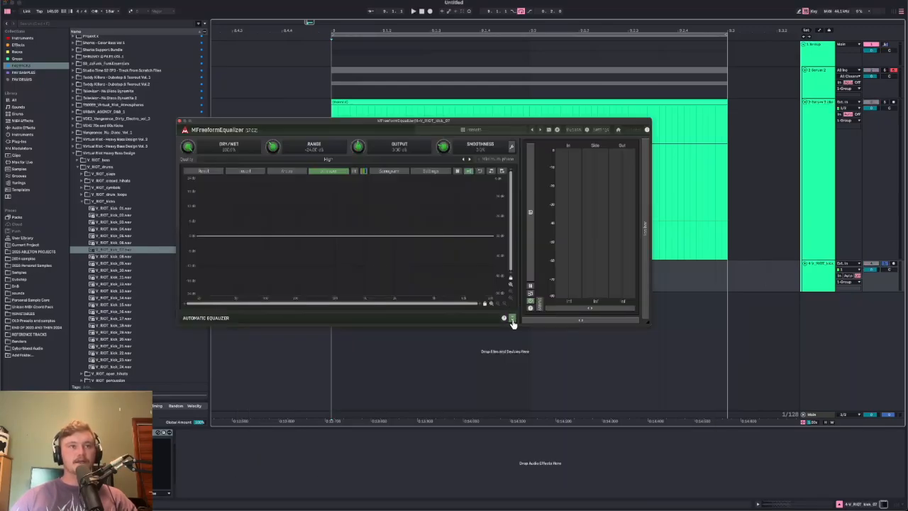
{"action": "left_click", "coordinate": [512, 319]}
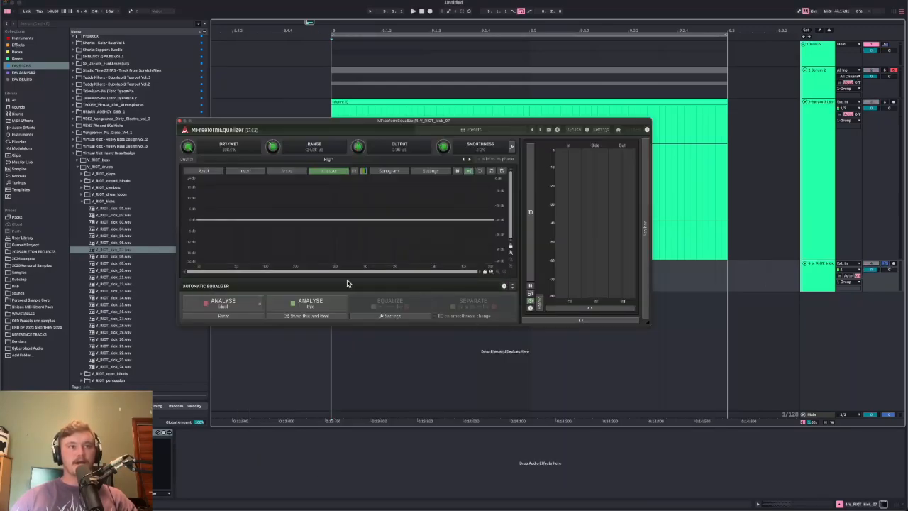
{"action": "left_click", "coordinate": [218, 304]}
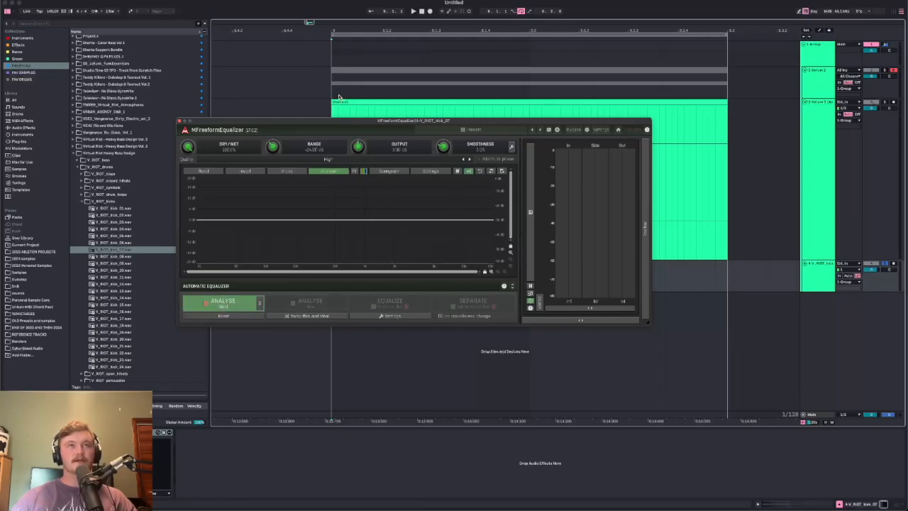
{"action": "key", "text": "space"}
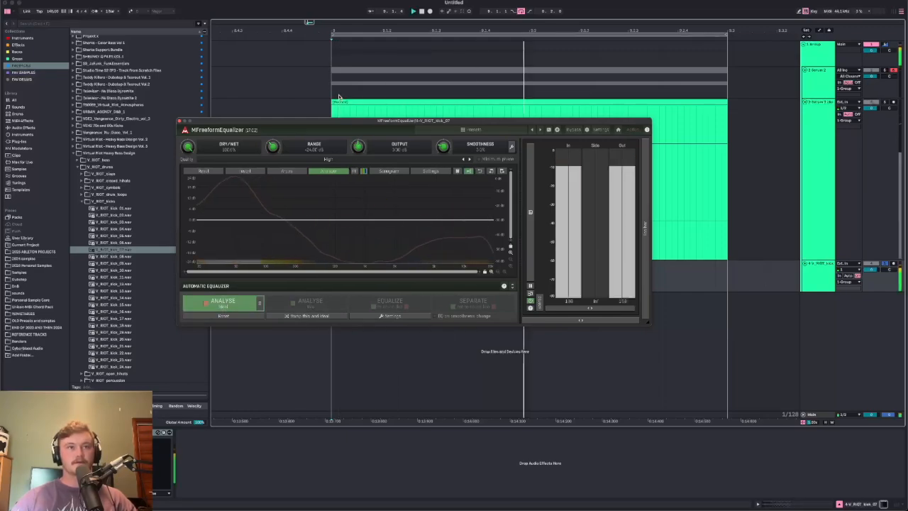
{"action": "left_click", "coordinate": [223, 303]}
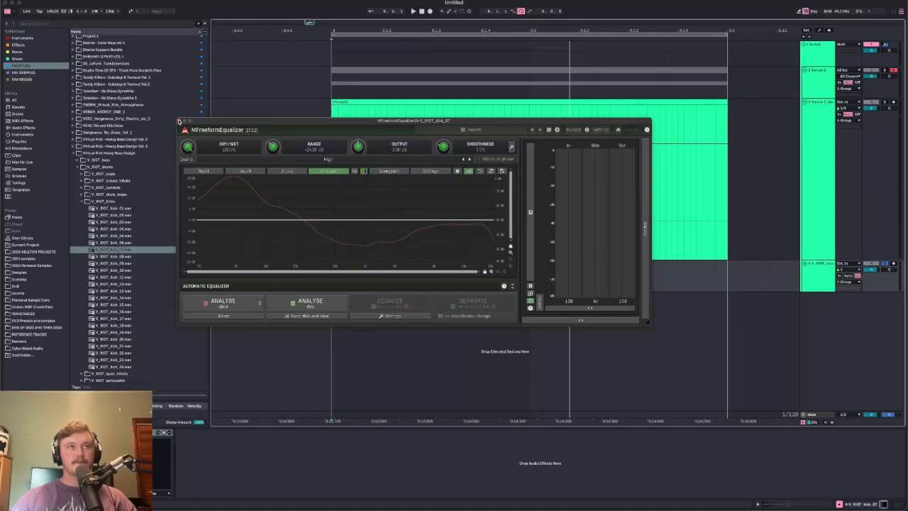
{"action": "left_click", "coordinate": [179, 120]}
{"action": "left_click", "coordinate": [131, 432]}
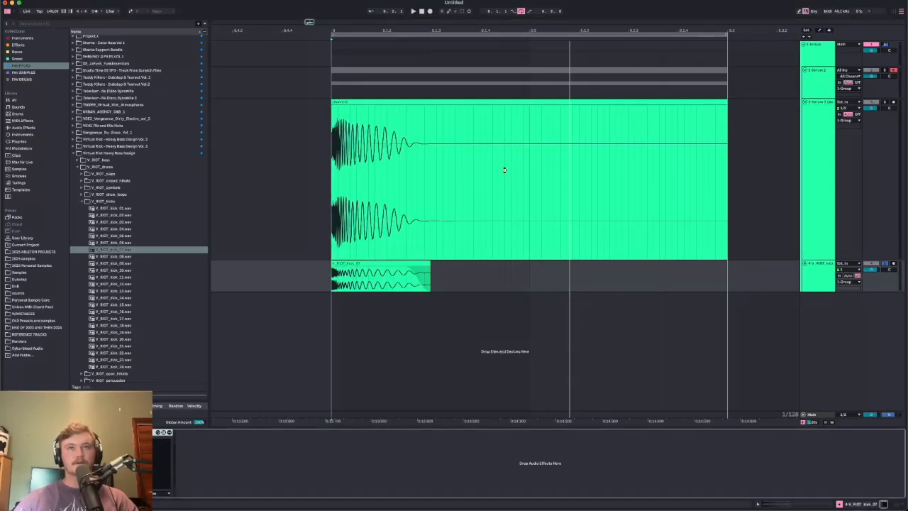
Solo the bounced kick track and analyse its playback as the mix in MFreeformEqualizer's Automatic Equalizer section.
{"action": "left_click", "coordinate": [326, 182]}
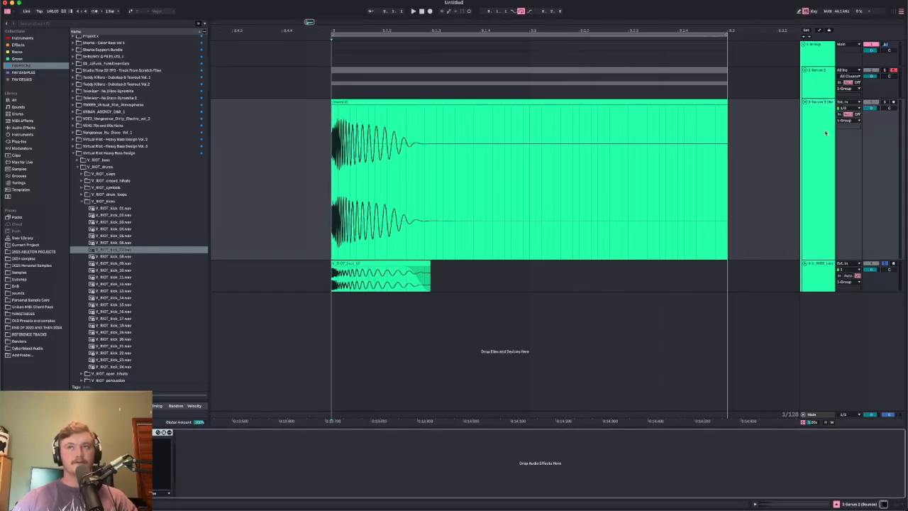
{"action": "left_click", "coordinate": [157, 432]}
{"action": "left_click", "coordinate": [885, 103]}
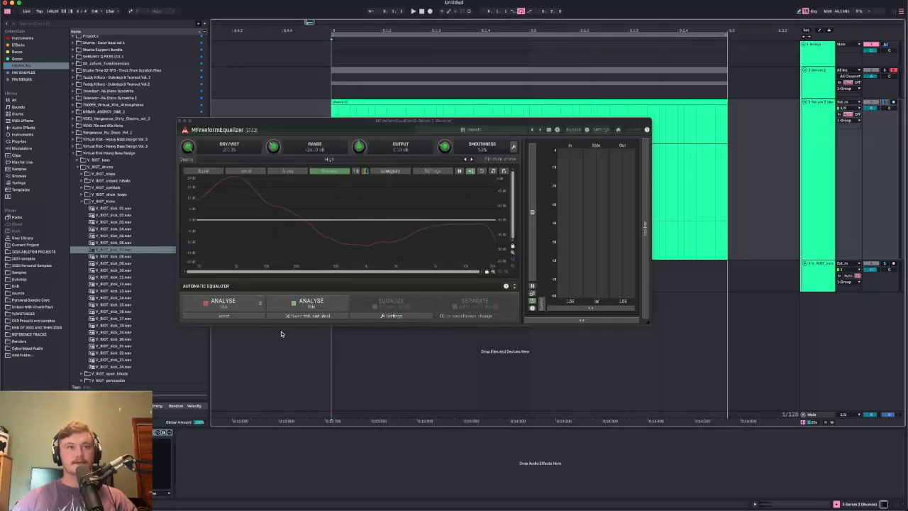
{"action": "left_click", "coordinate": [312, 301]}
{"action": "key", "text": "space"}
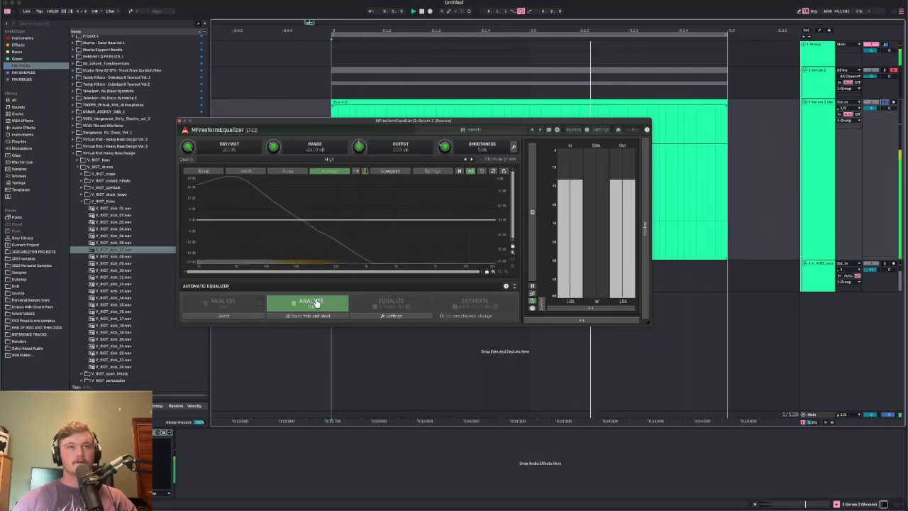
Equalize the mix to sound like the ideal in MFreeformEqualizer and adjust the Range while auditioning the bounced kick.
{"action": "left_click", "coordinate": [391, 302]}
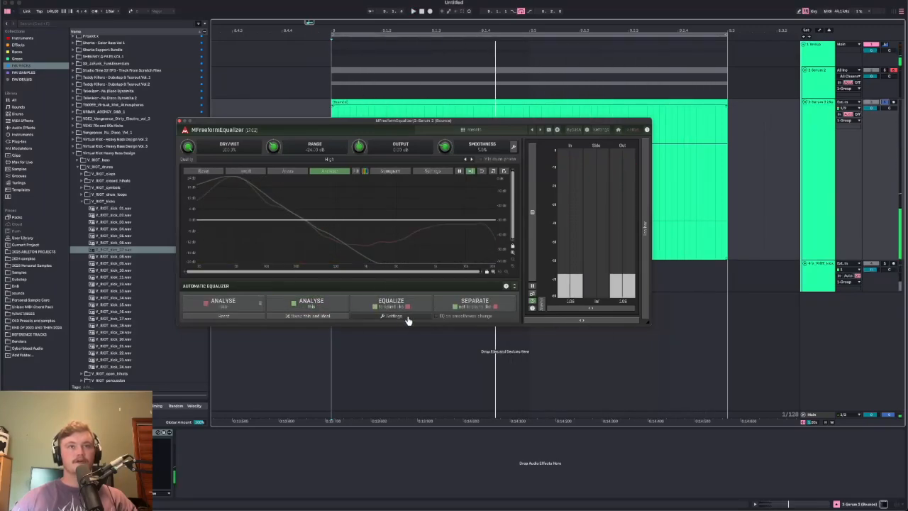
{"action": "left_click", "coordinate": [397, 308]}
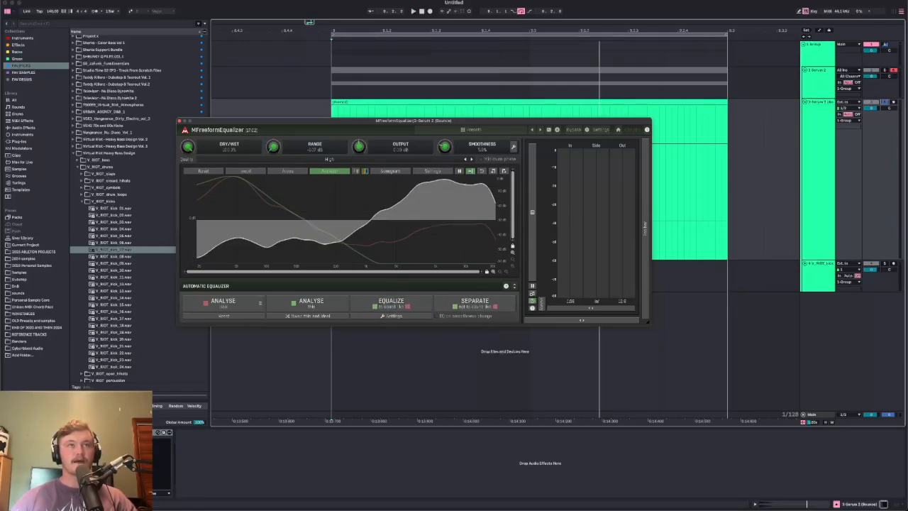
{"action": "key", "text": "space"}
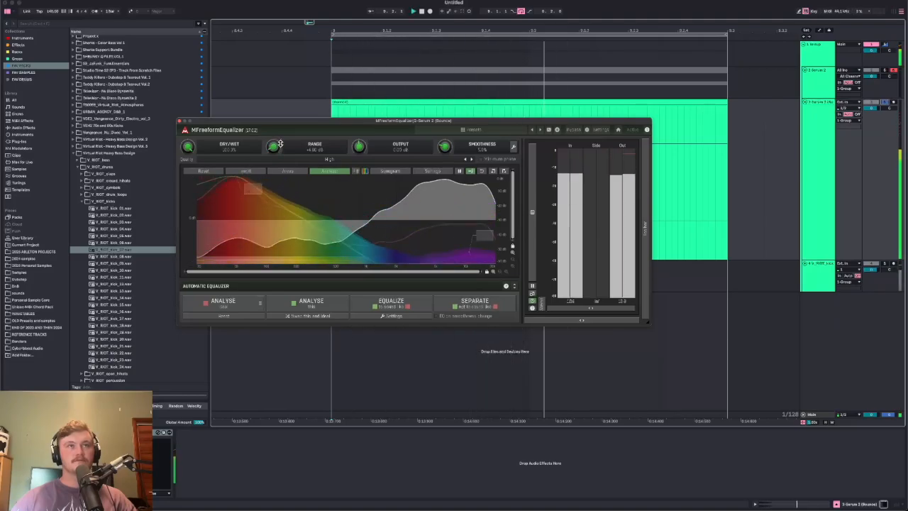
{"action": "key", "text": "space"}
{"action": "left_click", "coordinate": [179, 121]}
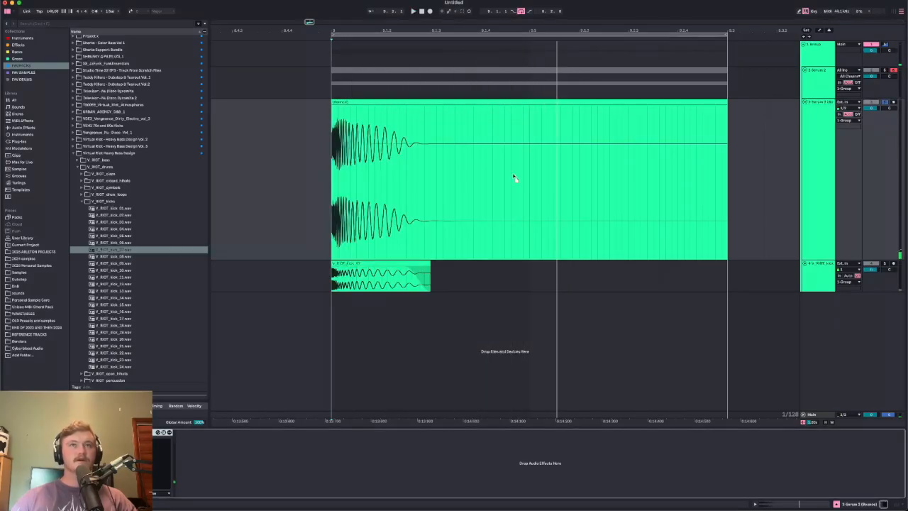
Move MFreeformEqualizer onto the Serum 2 track and delete the bounced kick track.
{"action": "left_click", "coordinate": [612, 78]}
{"action": "left_click", "coordinate": [810, 113]}
{"action": "key", "text": "Delete"}
{"action": "left_click", "coordinate": [820, 90]}
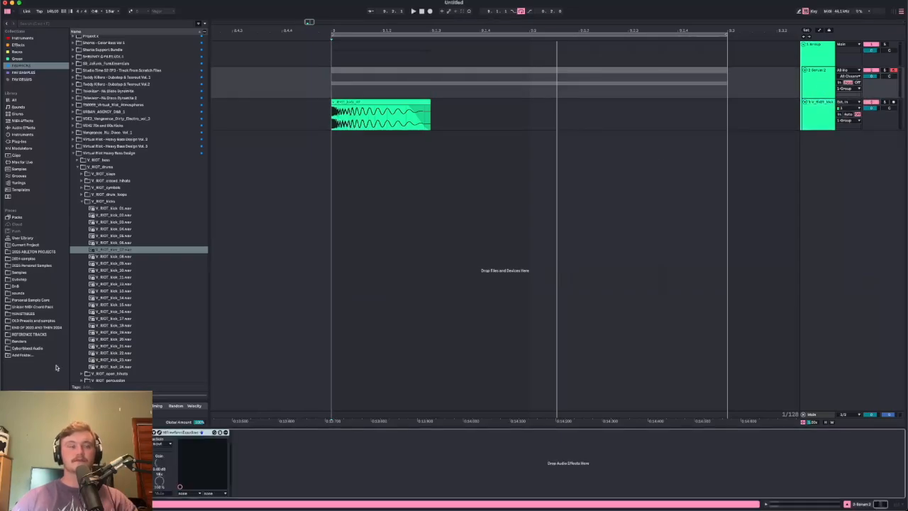
Reactivate the Serum 2 track's MIDI clip and play the kick through the matched EQ.
{"action": "key", "text": "0"}
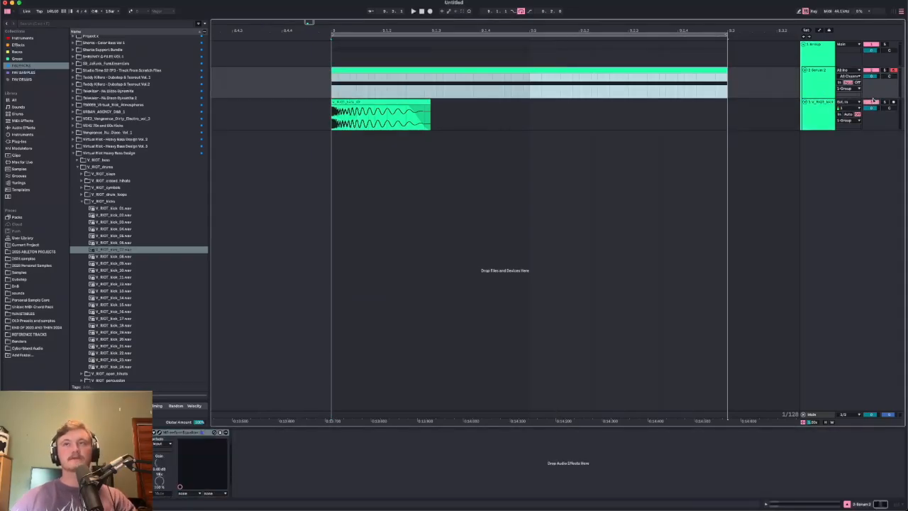
{"action": "key", "text": "super+alt+p"}
{"action": "key", "text": "space"}
{"action": "left_click_drag", "start_coordinate": [517, 376], "coordinate": [466, 362]}
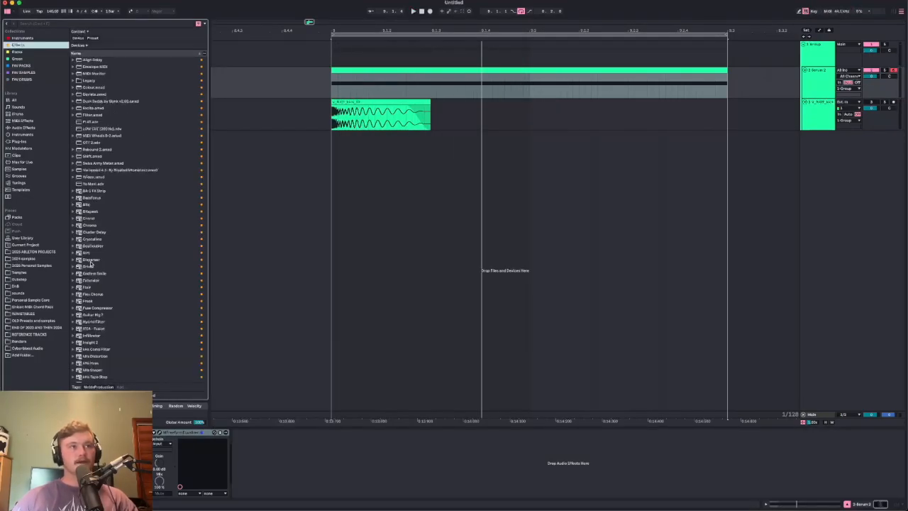
Load Disperser ahead of MFreeformEqualizer on the Serum 2 track and adjust its frequency during playback.
{"action": "double_click", "coordinate": [91, 259]}
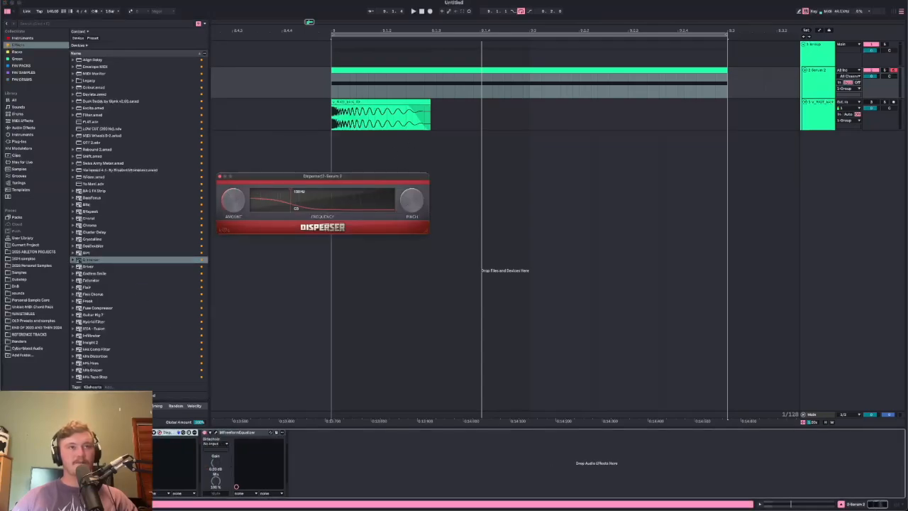
{"action": "key", "text": "space"}
{"action": "left_click_drag", "start_coordinate": [295, 206], "coordinate": [292, 206]}
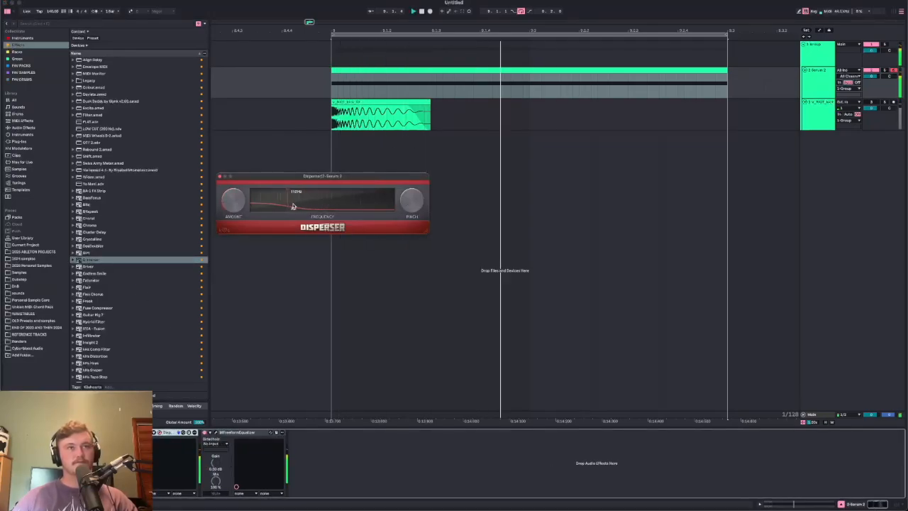
Fine-tune the Range of MFreeformEqualizer on the Serum 2 track while the kick plays.
{"action": "left_click", "coordinate": [216, 432]}
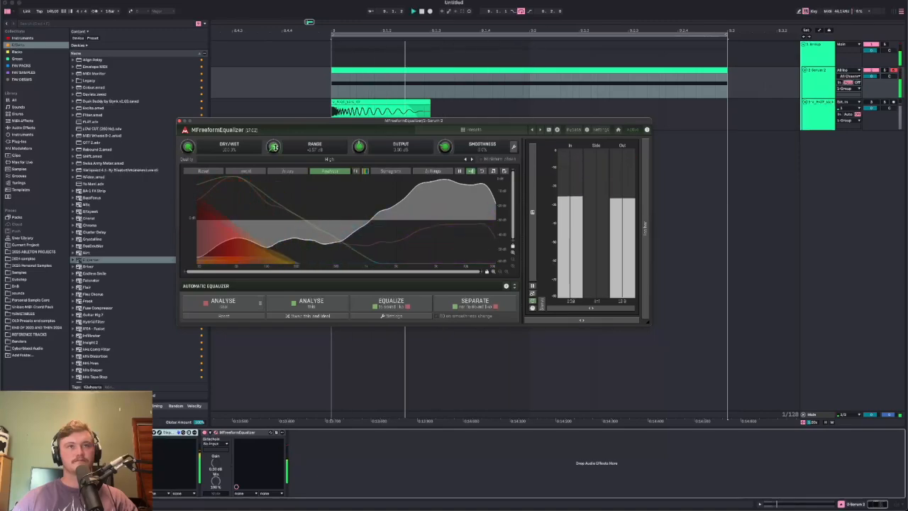
{"action": "left_click_drag", "start_coordinate": [274, 146], "coordinate": [274, 148]}
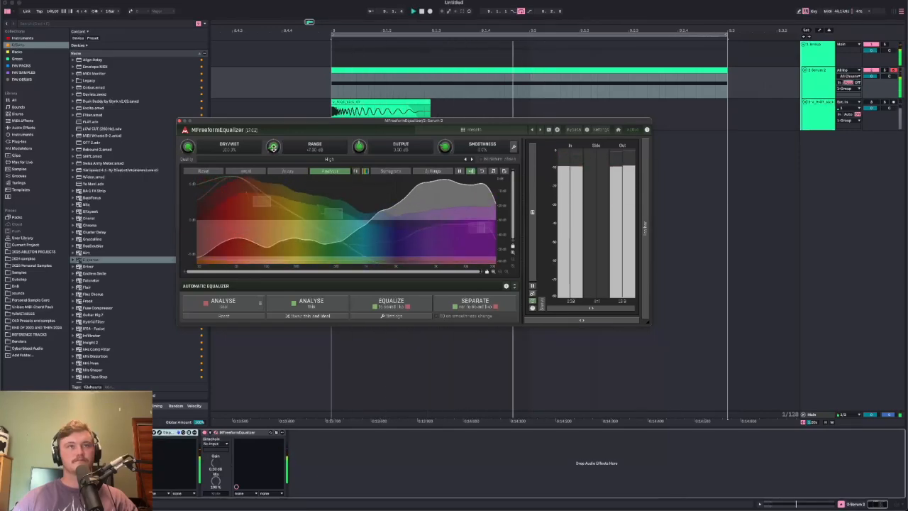
{"action": "key", "text": "space"}
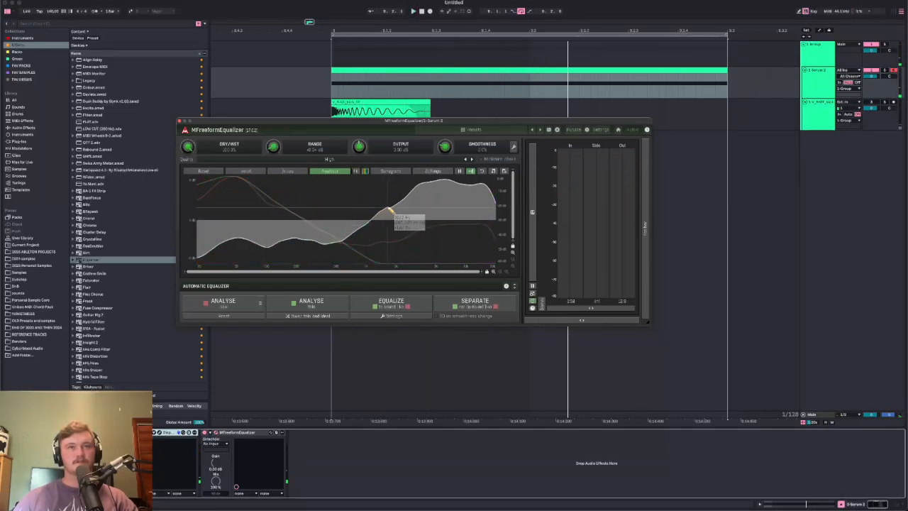
{"action": "mouse_move", "coordinate": [398, 207]}
{"action": "left_mouse_down"}
{"action": "mouse_move", "coordinate": [465, 203]}
{"action": "mouse_move", "coordinate": [497, 220]}
{"action": "left_mouse_up"}
{"action": "key", "text": "space"}
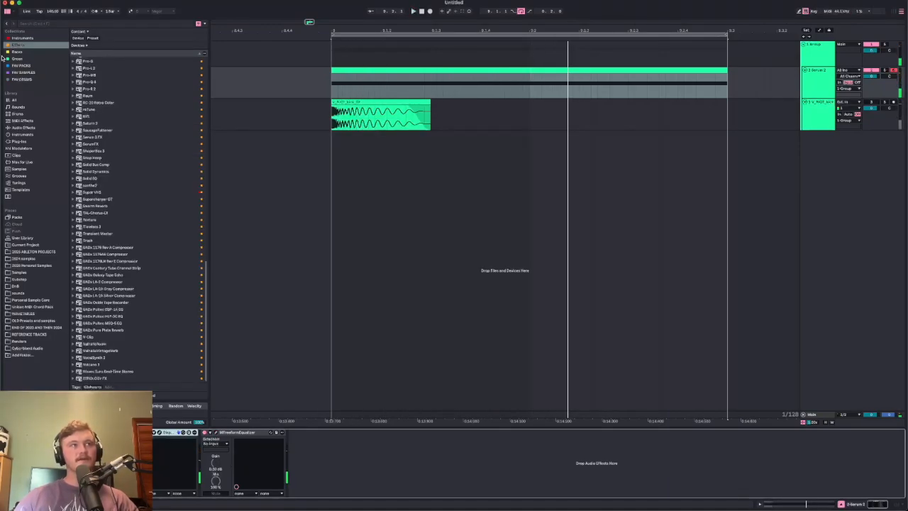
Load Pro-Q 4 after MFreeformEqualizer and set its sidechain input to the V_RIOT reference kick track.
{"action": "left_click", "coordinate": [20, 38]}
{"action": "left_click", "coordinate": [18, 45]}
{"action": "double_click", "coordinate": [88, 91]}
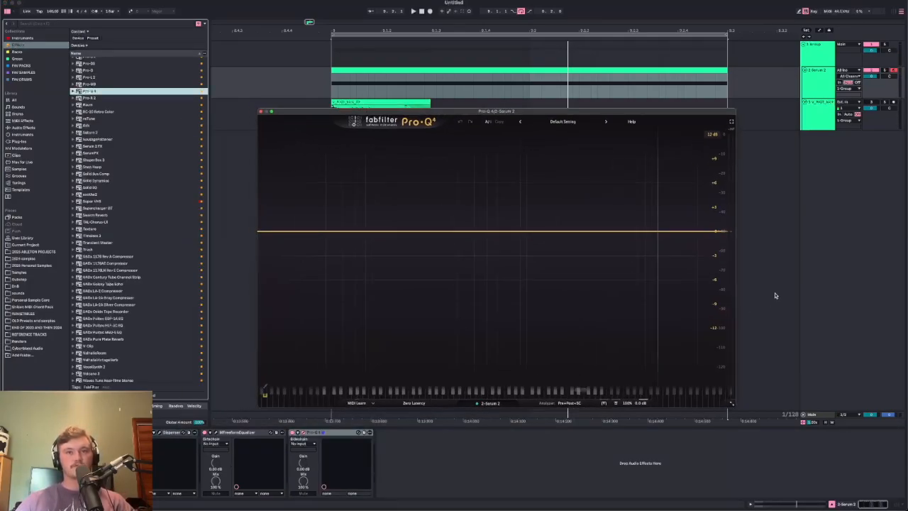
{"action": "left_click", "coordinate": [303, 444]}
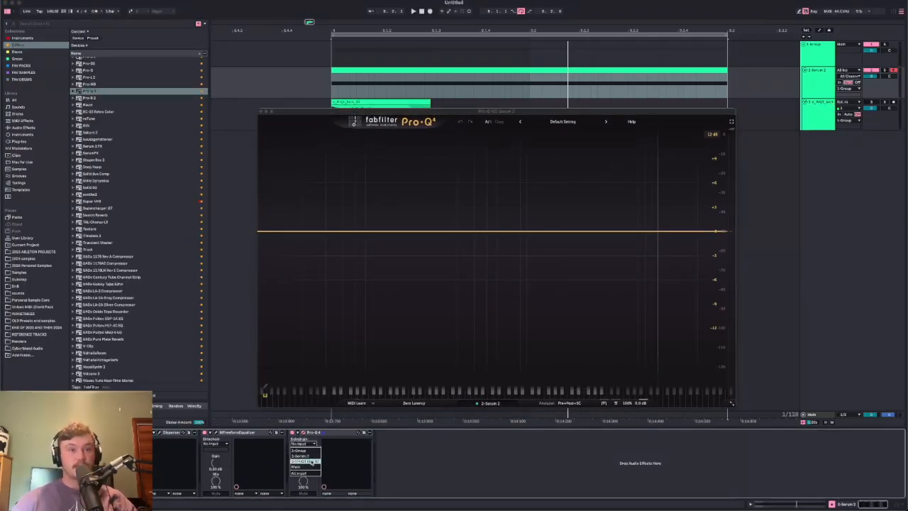
{"action": "left_click", "coordinate": [311, 461]}
Add a Pro-Q 4 bell cut of about 3.5 dB near 560 Hz and a gentle high-frequency boost during playback.
{"action": "key", "text": "space"}
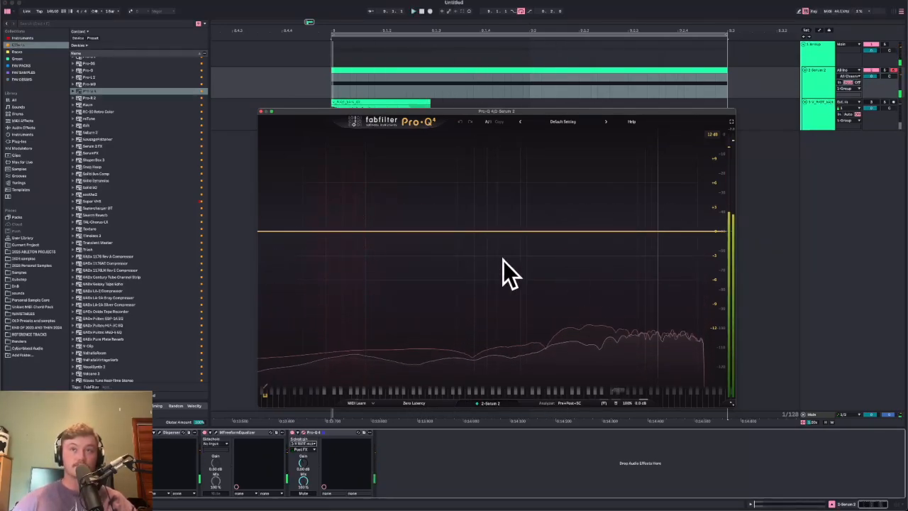
{"action": "left_click", "coordinate": [493, 235]}
{"action": "left_click_drag", "start_coordinate": [493, 235], "coordinate": [502, 259]}
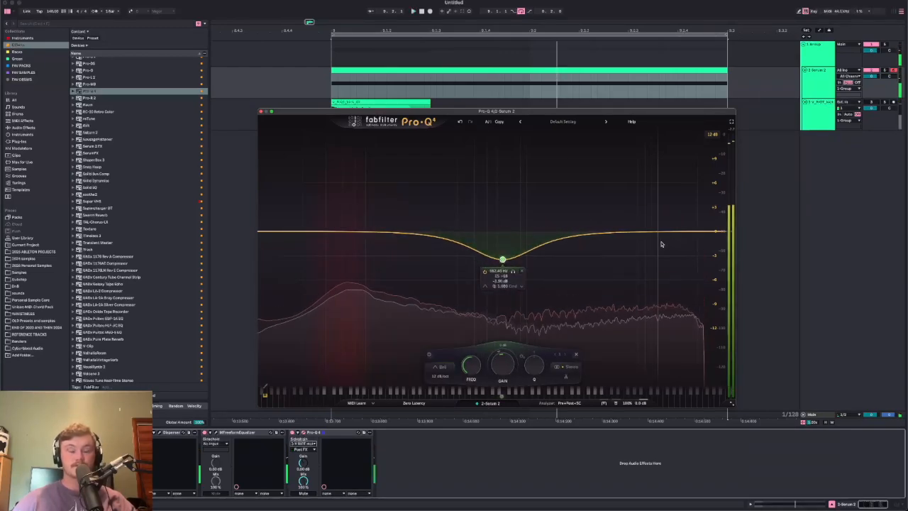
{"action": "left_click", "coordinate": [589, 241]}
{"action": "key", "text": "space"}
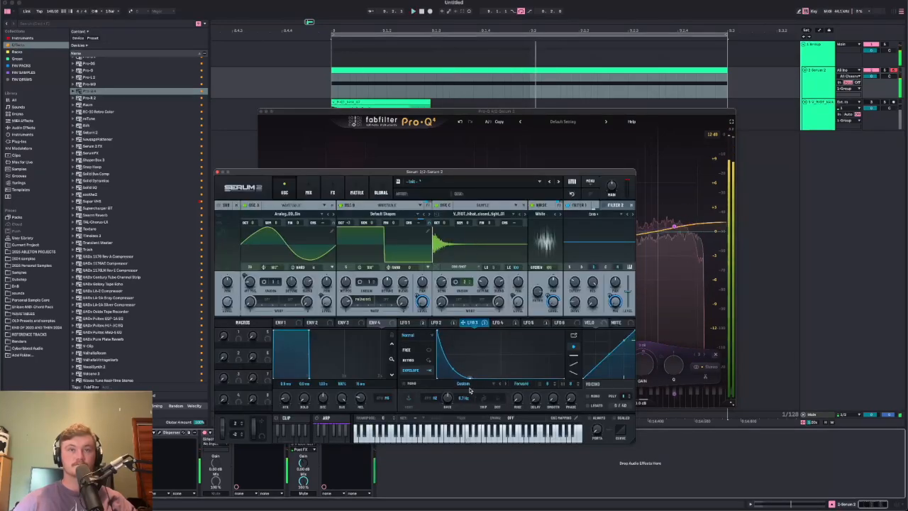
Set oscillator B's unison to 2 voices in Serum 2 and audition the kick.
{"action": "key", "text": "space"}
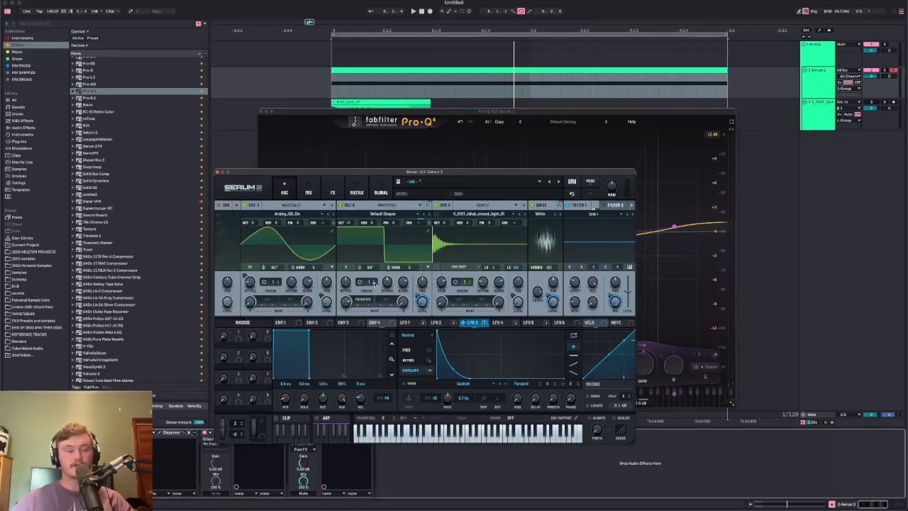
{"action": "key", "text": "space"}
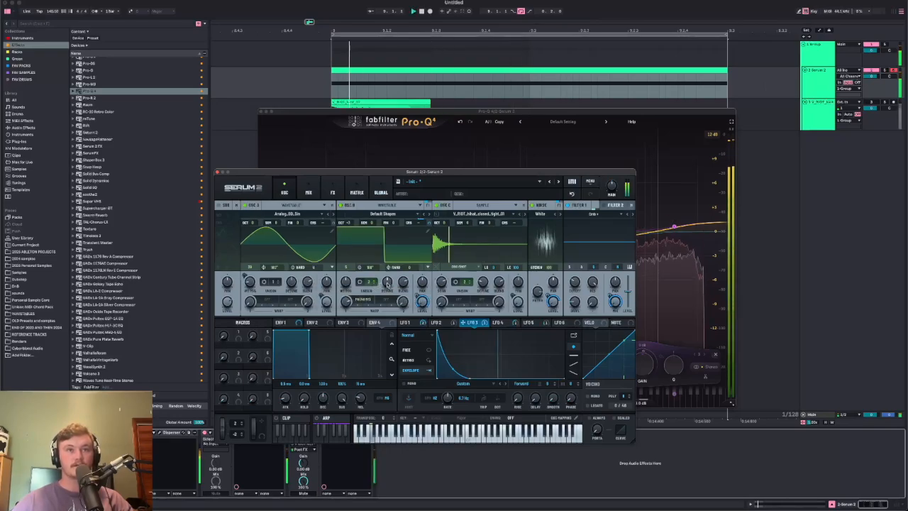
{"action": "key", "text": "super+alt+p"}
Insert plugdata-fx between Disperser and MFreeformEqualizer and open the N-SPEC CLIP.pd patch in it.
{"action": "scroll", "coordinate": [173, 335], "scroll_direction": "down", "scroll_amount": 1}
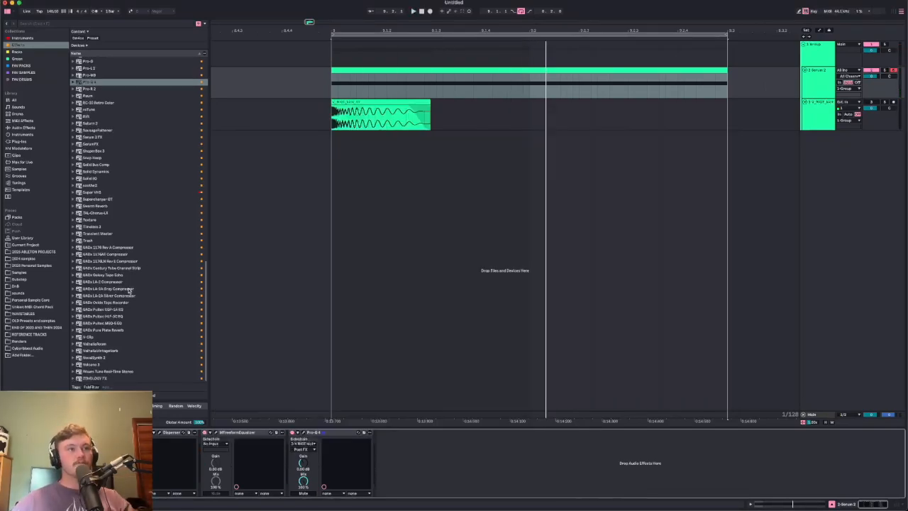
{"action": "scroll", "coordinate": [118, 241], "scroll_direction": "up", "scroll_amount": 8}
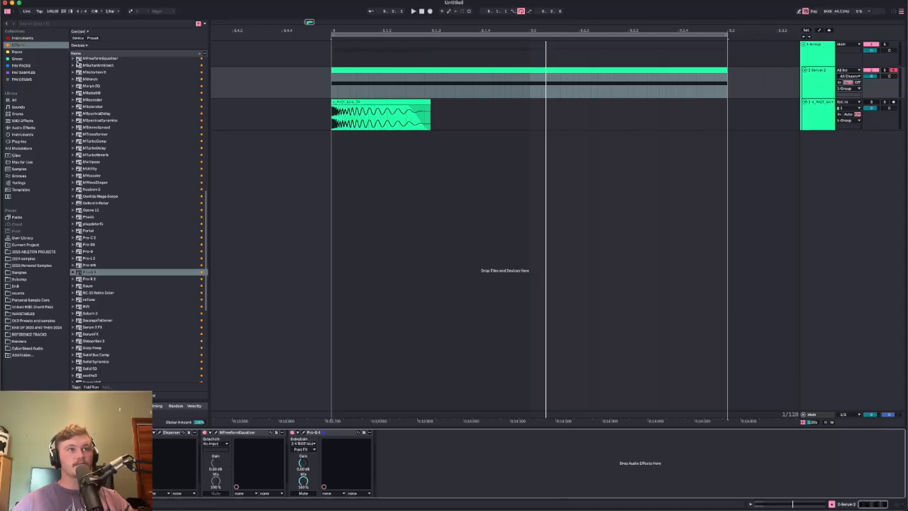
{"action": "left_click", "coordinate": [91, 224]}
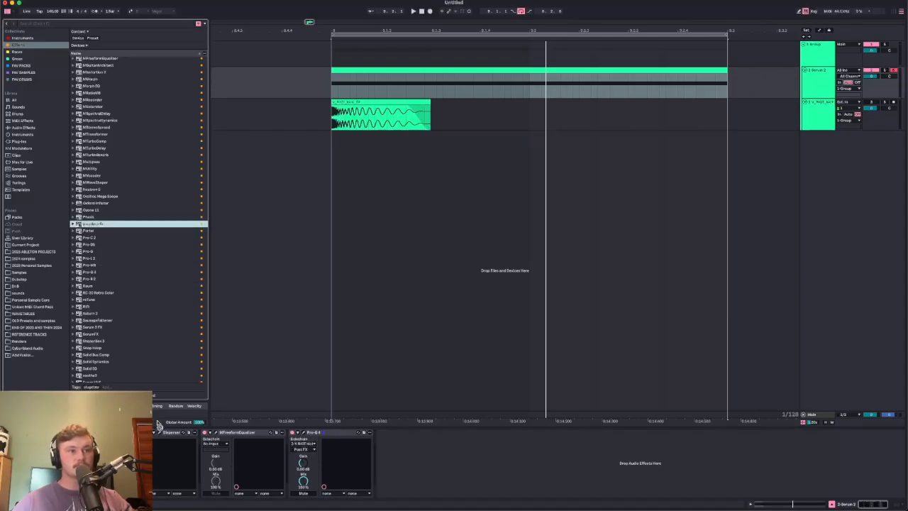
{"action": "left_click_drag", "start_coordinate": [156, 422], "coordinate": [200, 436]}
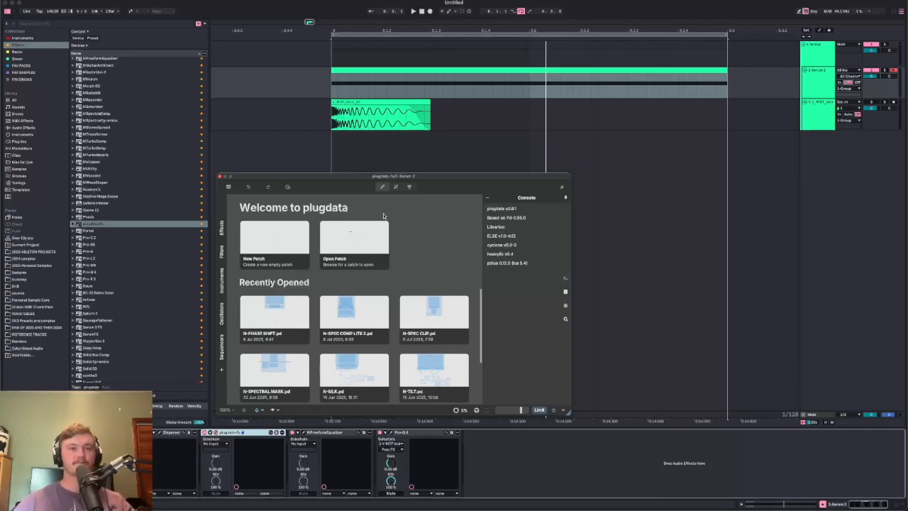
{"action": "left_click", "coordinate": [428, 310]}
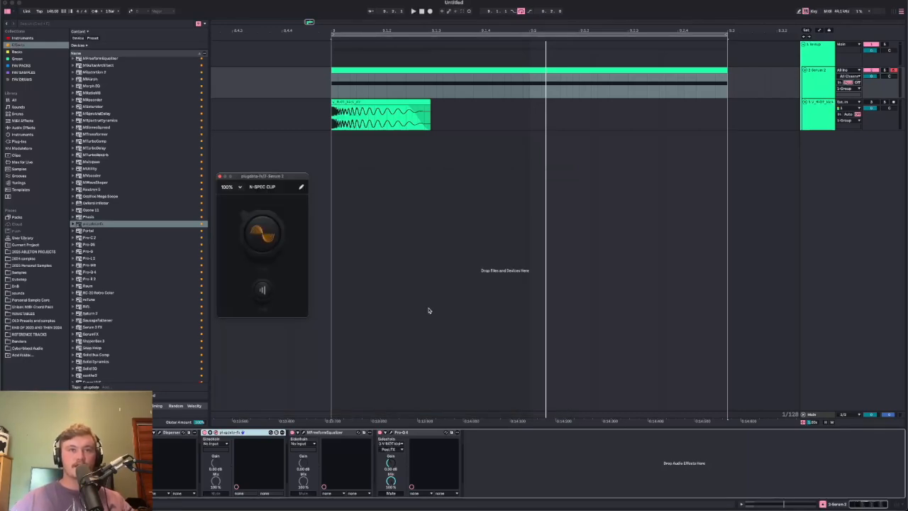
{"action": "left_click_drag", "start_coordinate": [267, 178], "coordinate": [459, 234]}
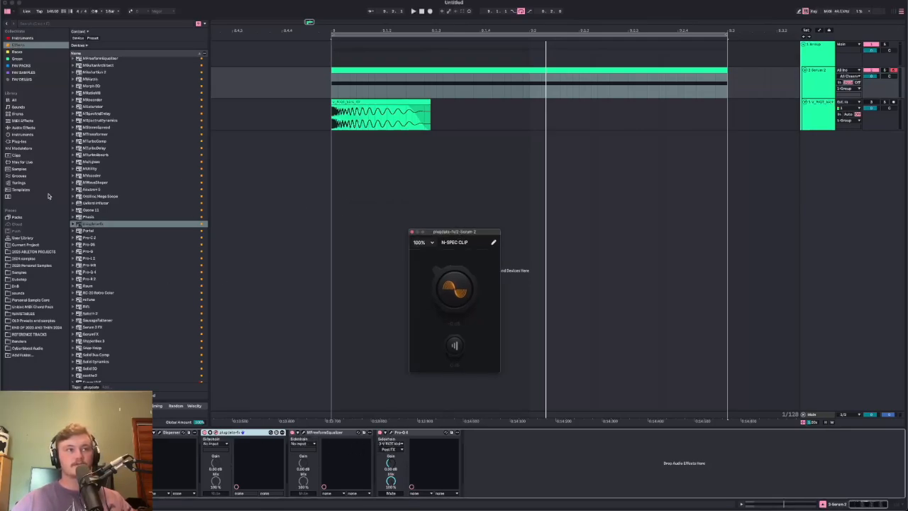
Search the effects for "os" and load Oszillos Mega Scope at the end of the Serum 2 device chain.
{"action": "scroll", "coordinate": [126, 217], "scroll_direction": "down", "scroll_amount": 9}
{"action": "left_click", "coordinate": [31, 24]}
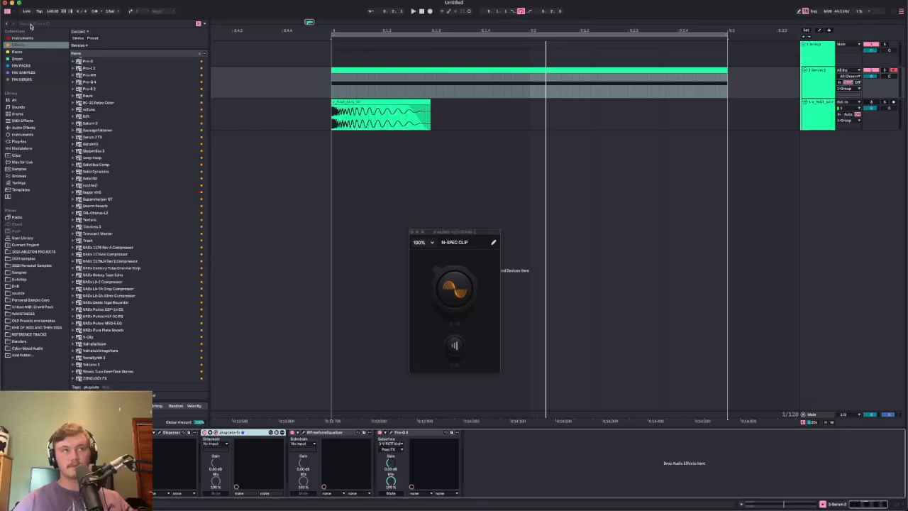
{"action": "type", "text": "o"}
{"action": "type", "text": "s"}
{"action": "double_click", "coordinate": [100, 67]}
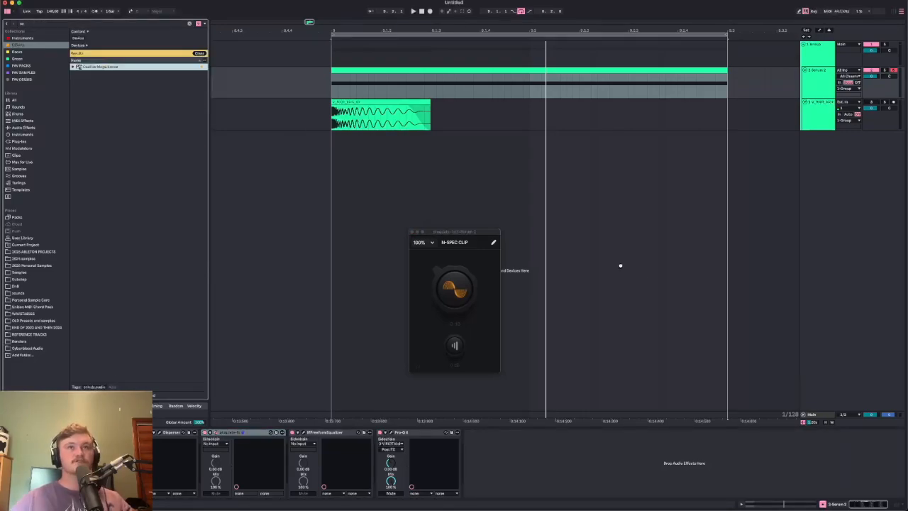
Play the kick to examine its waveform in Oszillos Mega Scope, repositioning and enlarging the scope window.
{"action": "left_click_drag", "start_coordinate": [462, 237], "coordinate": [505, 235]}
{"action": "key", "text": "space"}
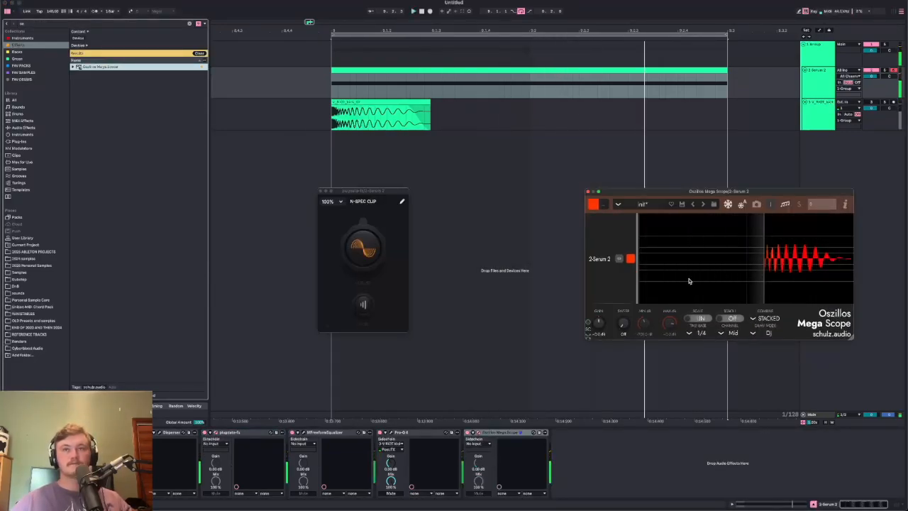
{"action": "left_click_drag", "start_coordinate": [704, 193], "coordinate": [585, 196]}
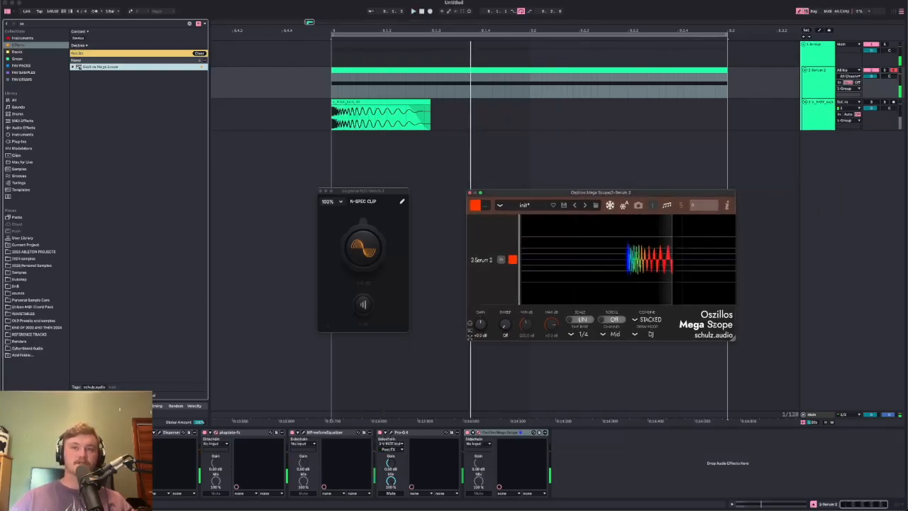
{"action": "left_click_drag", "start_coordinate": [732, 337], "coordinate": [790, 361]}
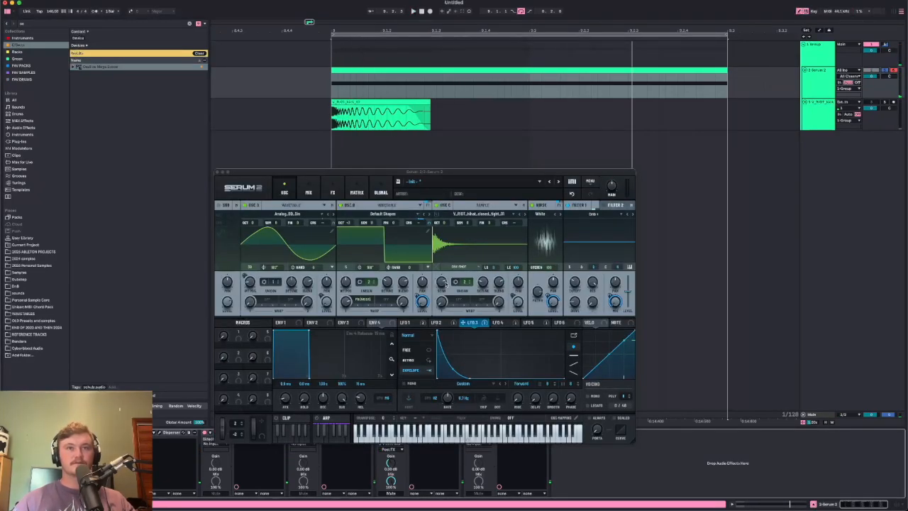
{"action": "key", "text": "space"}
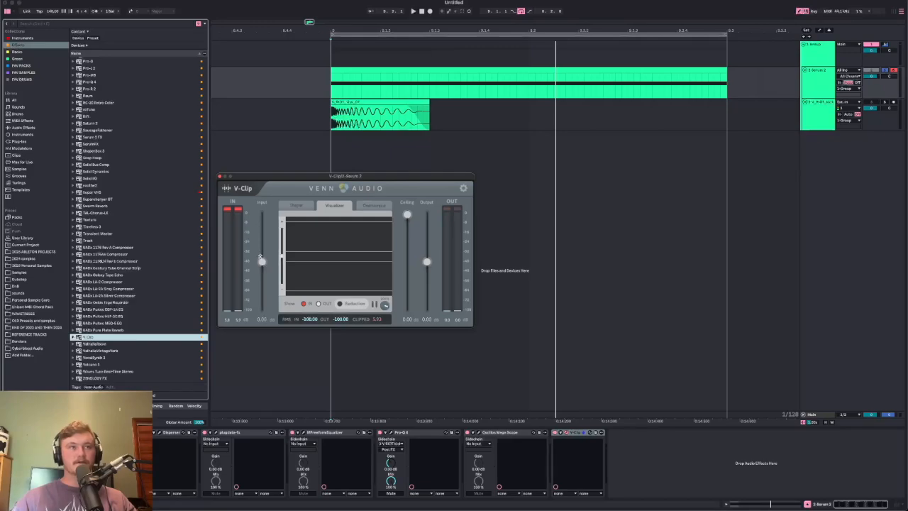
Raise V-Clip's input level slightly and audition the kick through it.
{"action": "left_click_drag", "start_coordinate": [263, 262], "coordinate": [261, 256]}
{"action": "key", "text": "space"}
Insert kHs Transient Shaper directly before V-Clip and move Oszillos Mega Scope to the end of the device chain.
{"action": "scroll", "coordinate": [95, 243], "scroll_direction": "up", "scroll_amount": 10}
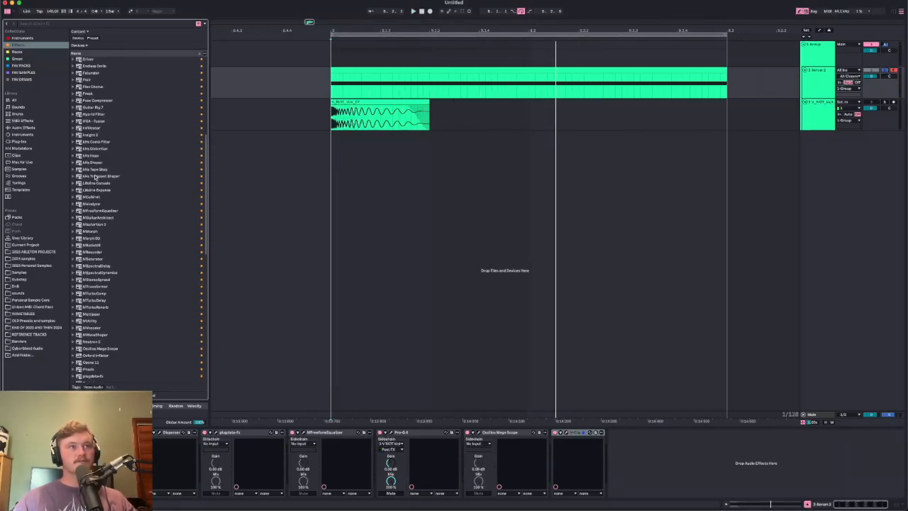
{"action": "left_click", "coordinate": [95, 175]}
{"action": "left_click_drag", "start_coordinate": [495, 457], "coordinate": [495, 457]}
{"action": "left_click_drag", "start_coordinate": [621, 432], "coordinate": [792, 449]}
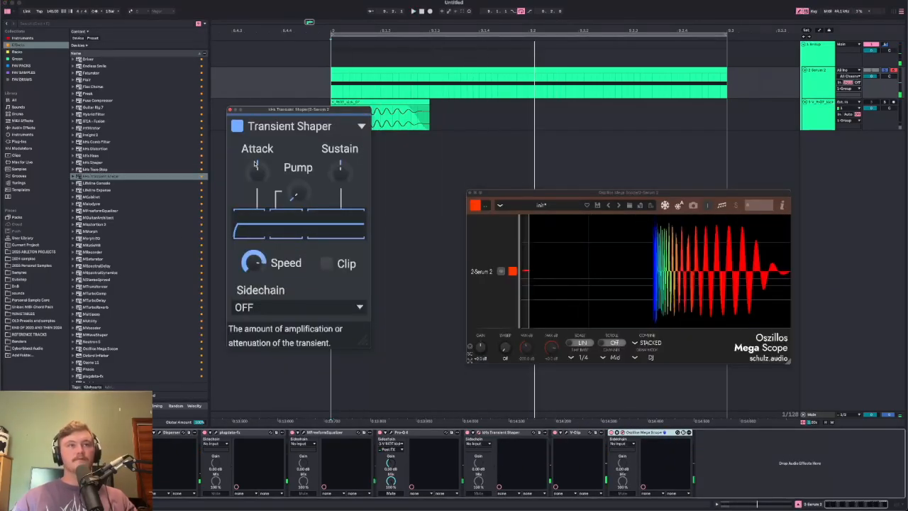
Adjust Transient Shaper's Attack and Pump while watching the kick in Oszillos Mega Scope, and close the plugin windows.
{"action": "left_click_drag", "start_coordinate": [256, 165], "coordinate": [257, 251]}
{"action": "left_click_drag", "start_coordinate": [299, 198], "coordinate": [303, 218]}
{"action": "key", "text": "space"}
{"action": "left_click_drag", "start_coordinate": [313, 114], "coordinate": [491, 147]}
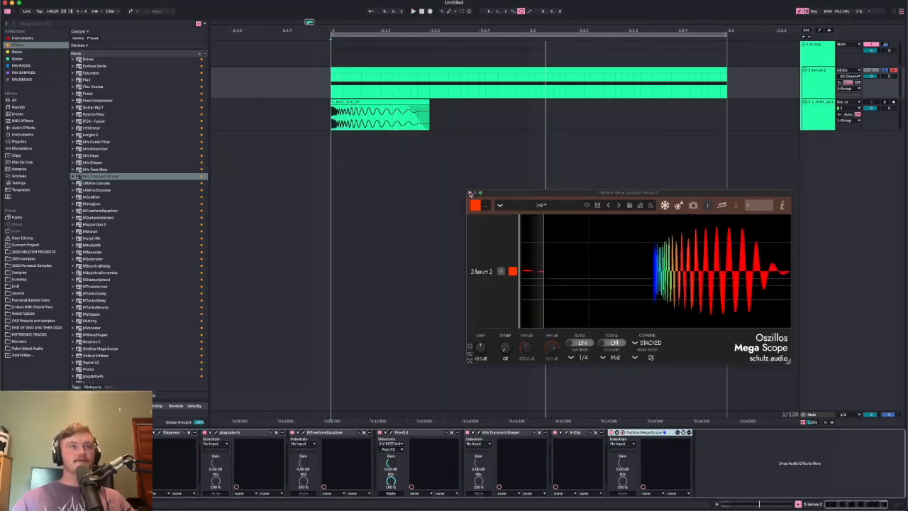
{"action": "left_click", "coordinate": [469, 193]}
Insert the UADx 1176AE Compressor between Disperser and plugdata-fx and audition the kick through it.
{"action": "scroll", "coordinate": [133, 246], "scroll_direction": "up", "scroll_amount": 10}
{"action": "scroll", "coordinate": [113, 220], "scroll_direction": "down", "scroll_amount": 15}
{"action": "scroll", "coordinate": [103, 227], "scroll_direction": "up", "scroll_amount": 15}
{"action": "scroll", "coordinate": [101, 225], "scroll_direction": "down", "scroll_amount": 10}
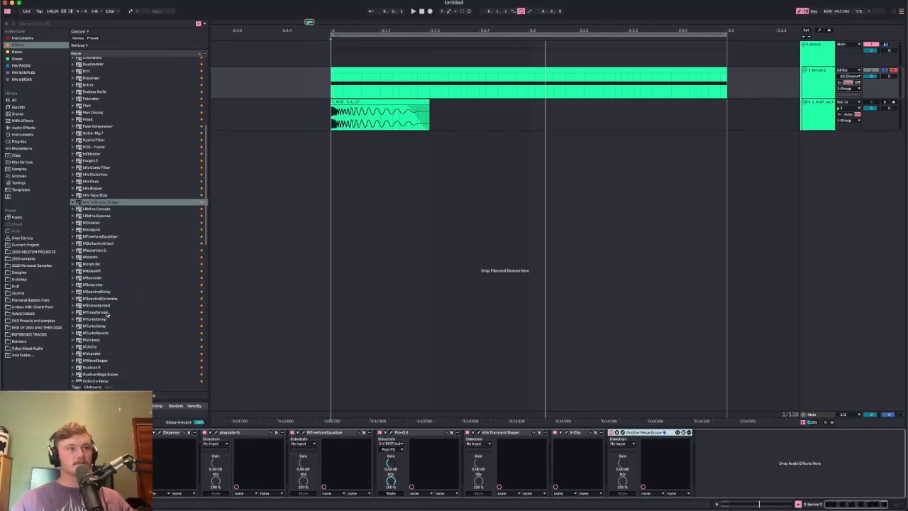
{"action": "scroll", "coordinate": [107, 314], "scroll_direction": "up", "scroll_amount": 8}
{"action": "scroll", "coordinate": [106, 255], "scroll_direction": "down", "scroll_amount": 12}
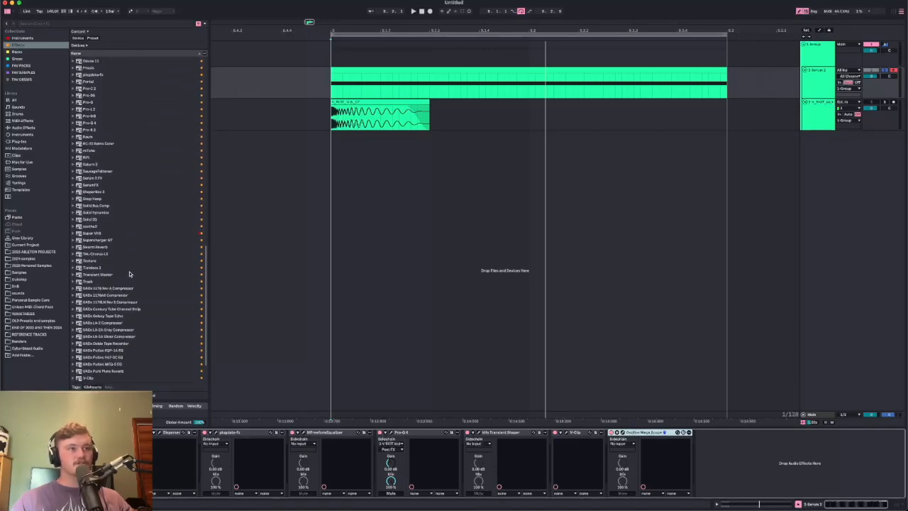
{"action": "left_click_drag", "start_coordinate": [114, 296], "coordinate": [193, 454]}
{"action": "left_click_drag", "start_coordinate": [527, 151], "coordinate": [339, 226]}
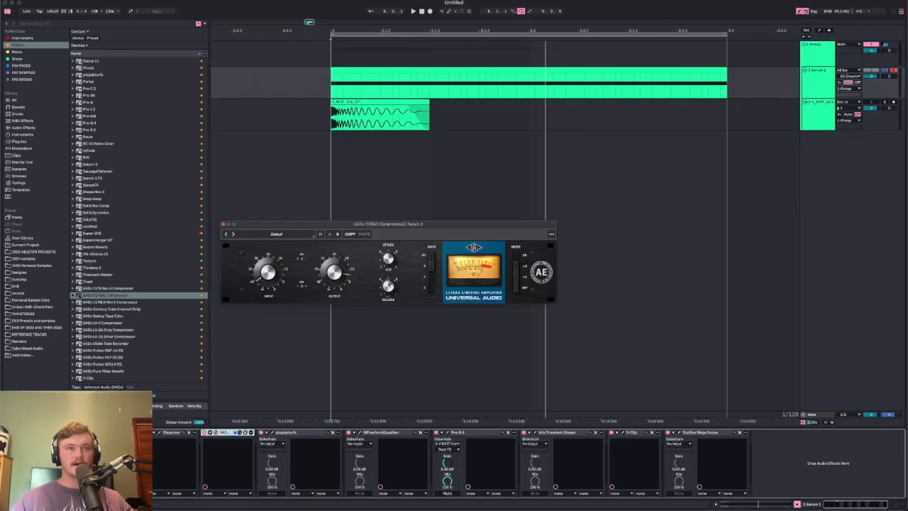
{"action": "key", "text": "space"}
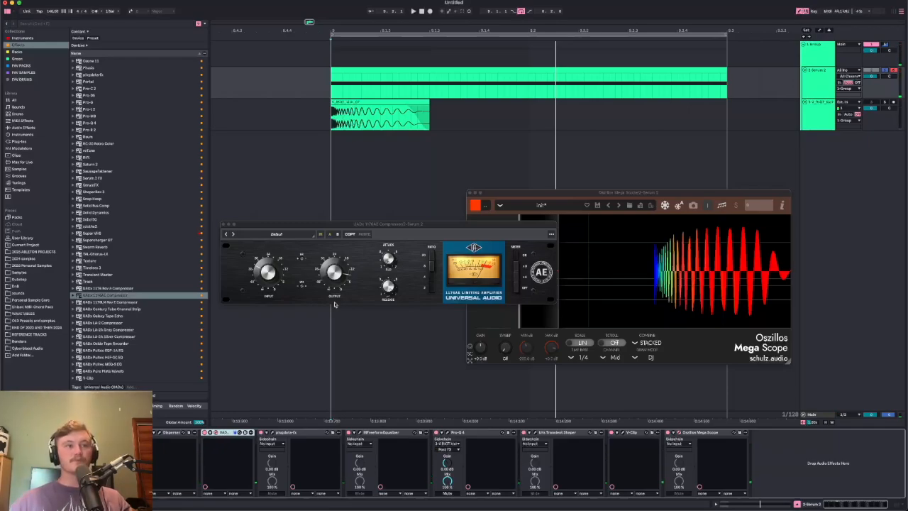
{"action": "left_click", "coordinate": [223, 226]}
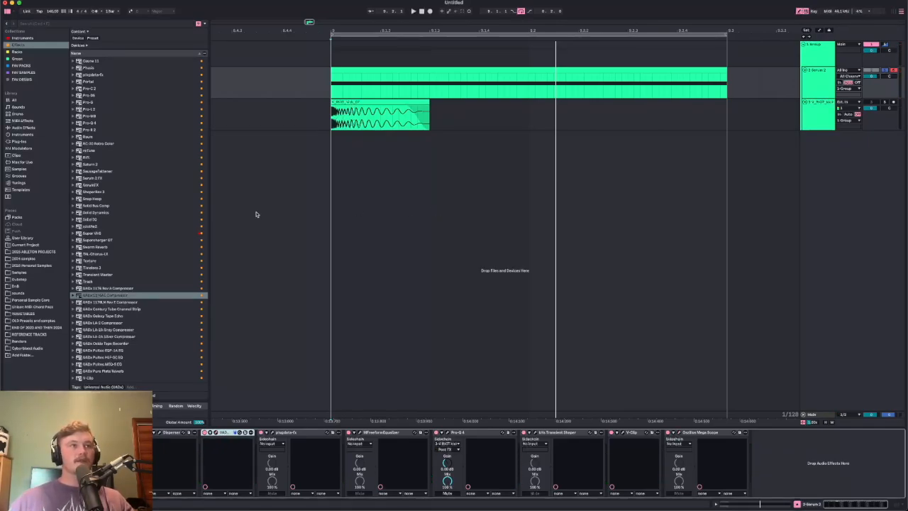
Insert a Pro-Q 4 between Disperser and the 1176AE compressor and set it to Linear Phase.
{"action": "scroll", "coordinate": [92, 177], "scroll_direction": "up", "scroll_amount": 5}
{"action": "left_click", "coordinate": [91, 206]}
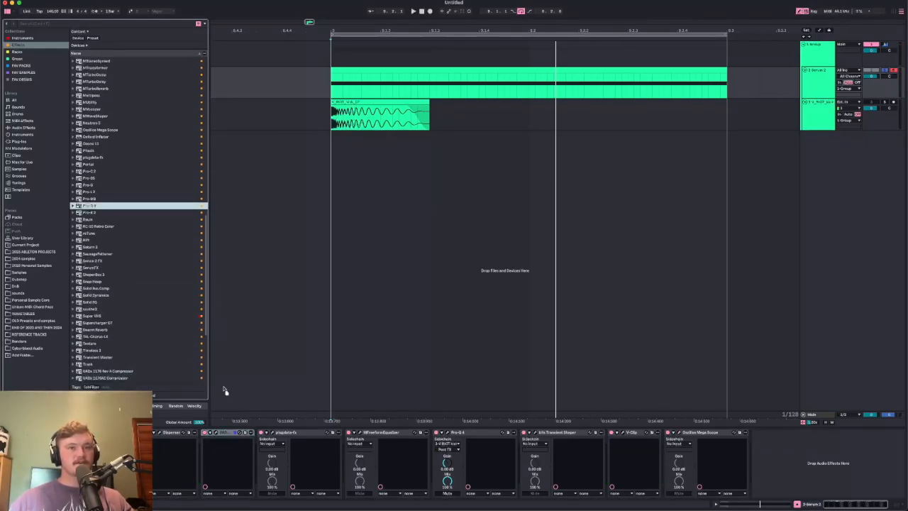
{"action": "key", "text": "Return"}
{"action": "left_click_drag", "start_coordinate": [468, 203], "coordinate": [302, 111]}
{"action": "left_click", "coordinate": [407, 399]}
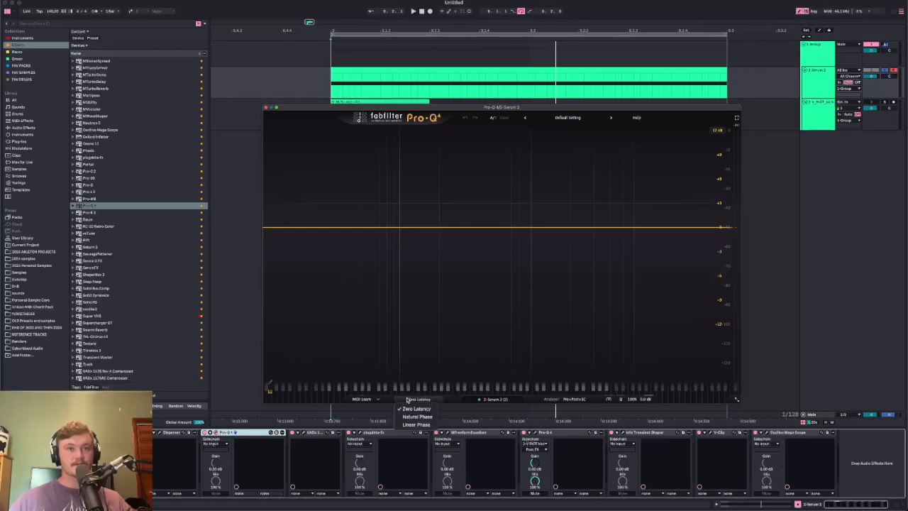
{"action": "left_click", "coordinate": [416, 424]}
Add a low-cut band in the new Pro-Q 4 and set its cutoff to about 17 Hz while playing the kick.
{"action": "double_click", "coordinate": [268, 228]}
{"action": "scroll", "coordinate": [269, 228], "scroll_direction": "up", "scroll_amount": 1}
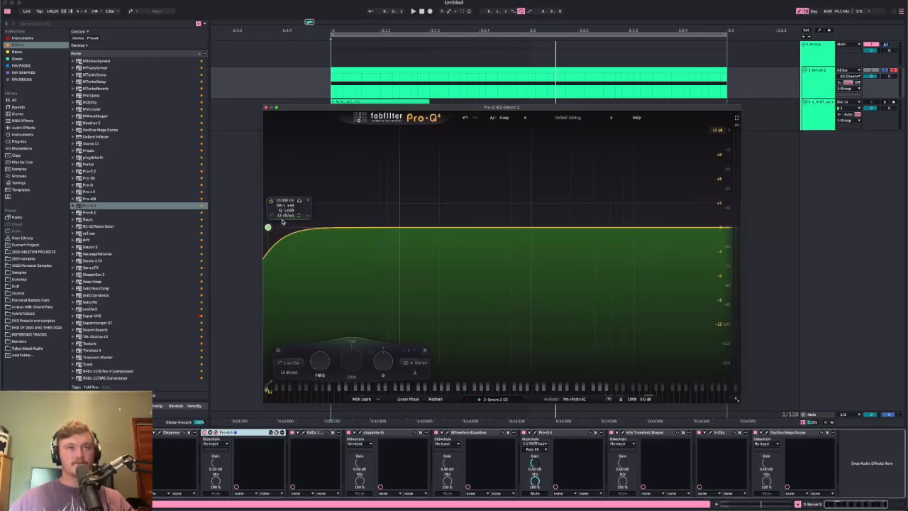
{"action": "left_click_drag", "start_coordinate": [269, 227], "coordinate": [334, 205]}
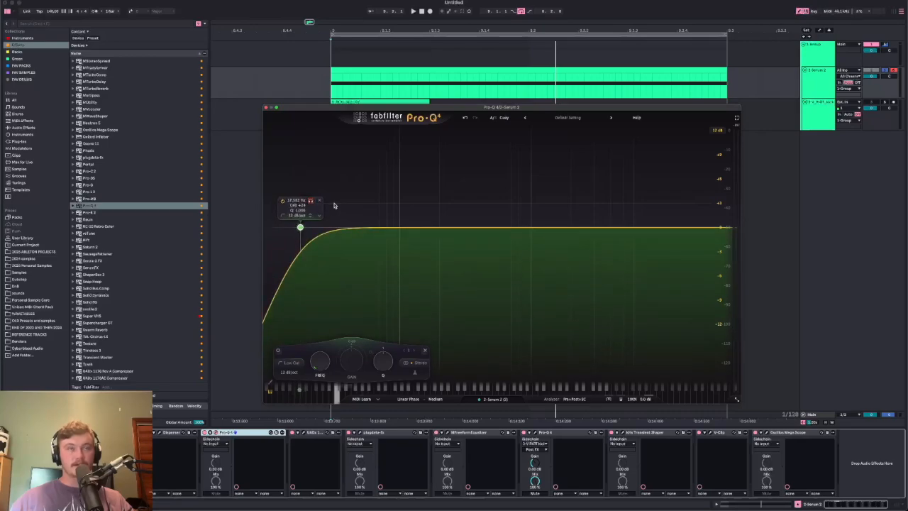
{"action": "mouse_move", "coordinate": [298, 228]}
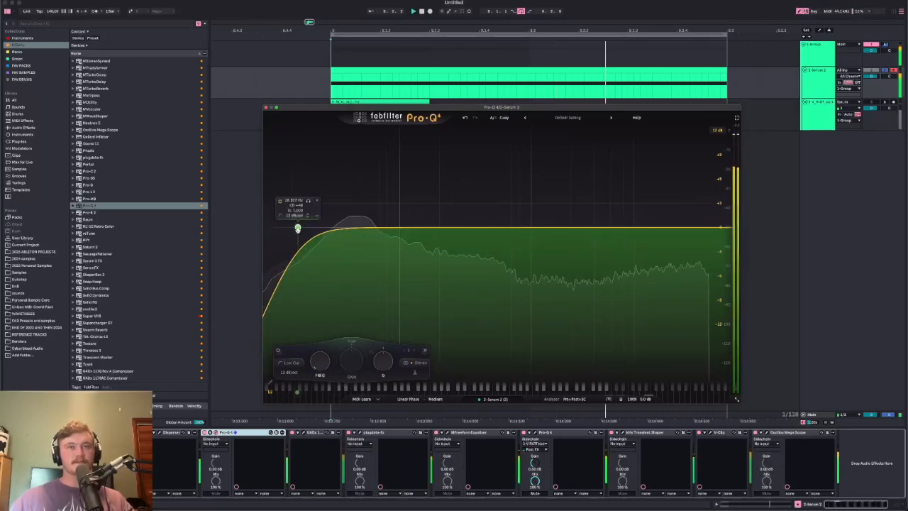
Compare low-cut slopes up to Brickwall, settle on 12 dB/oct and raise the cutoff slightly, closing Pro-Q 4.
{"action": "scroll", "coordinate": [298, 227], "scroll_direction": "up", "scroll_amount": 8}
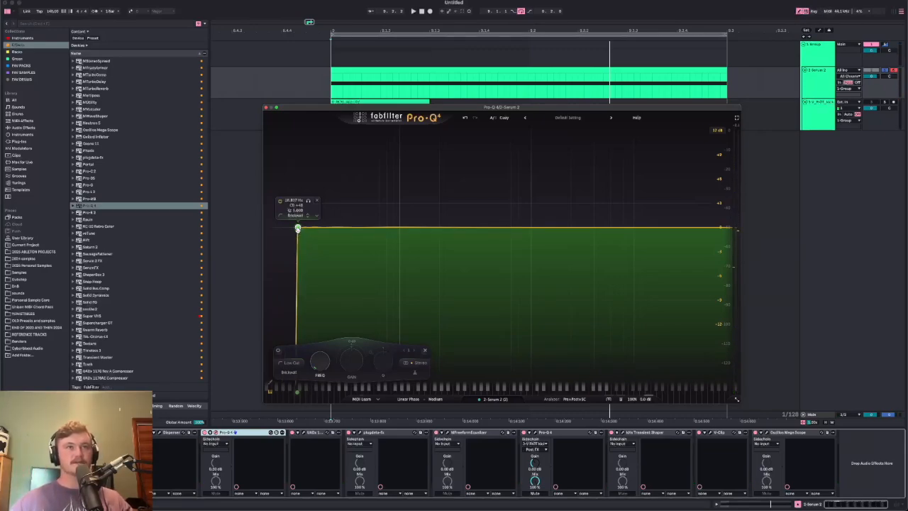
{"action": "scroll", "coordinate": [298, 227], "scroll_direction": "down", "scroll_amount": 8}
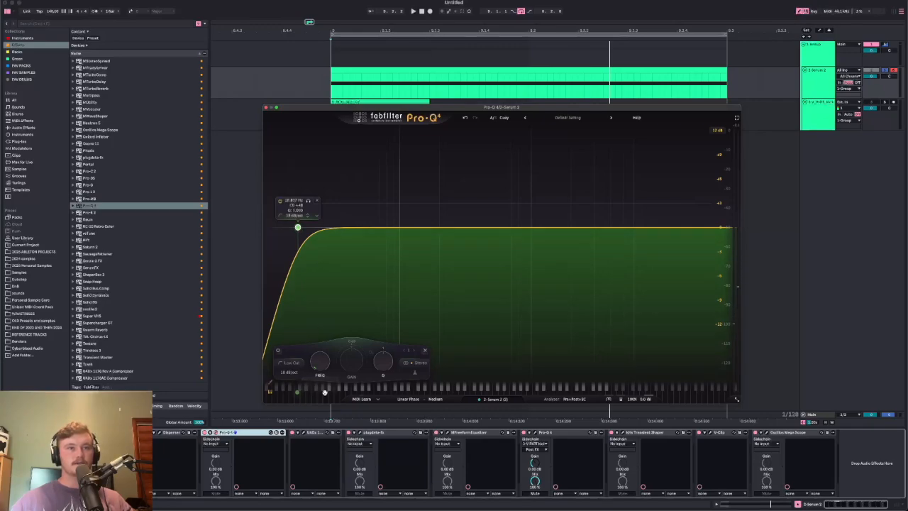
{"action": "scroll", "coordinate": [299, 227], "scroll_direction": "down", "scroll_amount": 2}
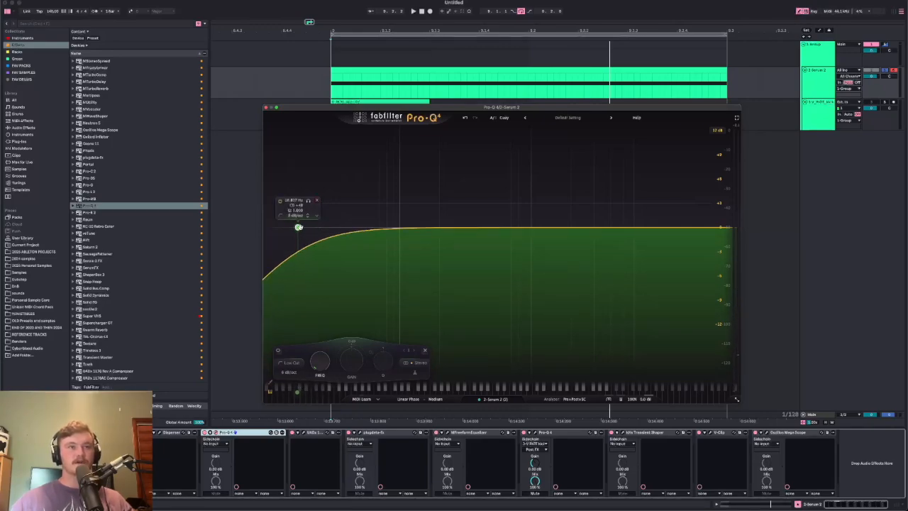
{"action": "scroll", "coordinate": [299, 227], "scroll_direction": "up", "scroll_amount": 1}
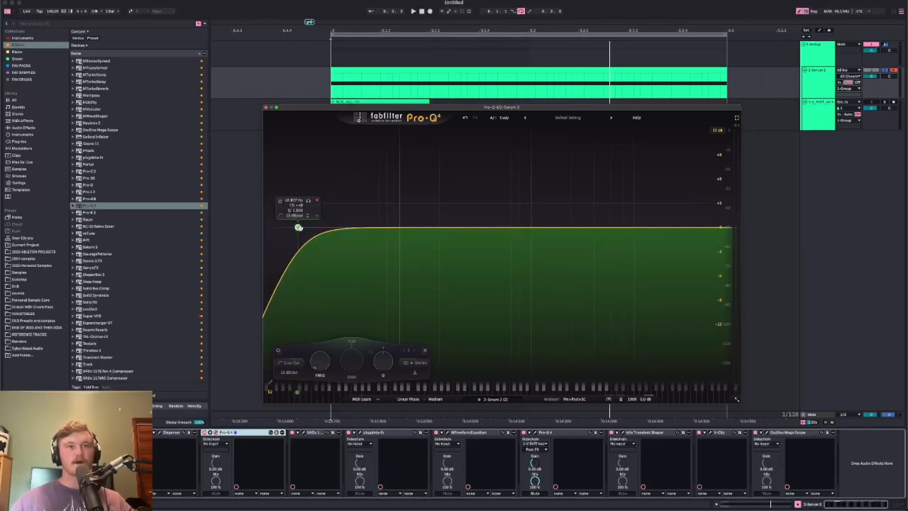
{"action": "left_click_drag", "start_coordinate": [299, 227], "coordinate": [318, 227]}
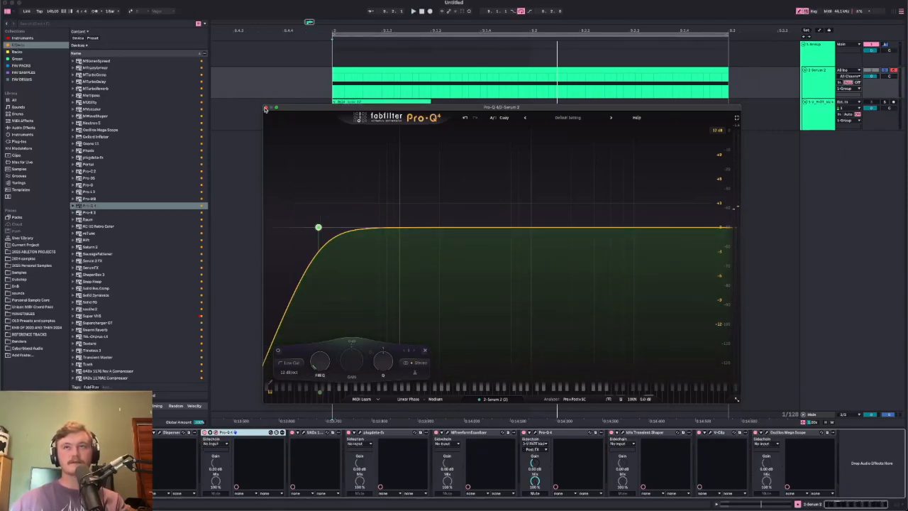
{"action": "left_click", "coordinate": [265, 108]}
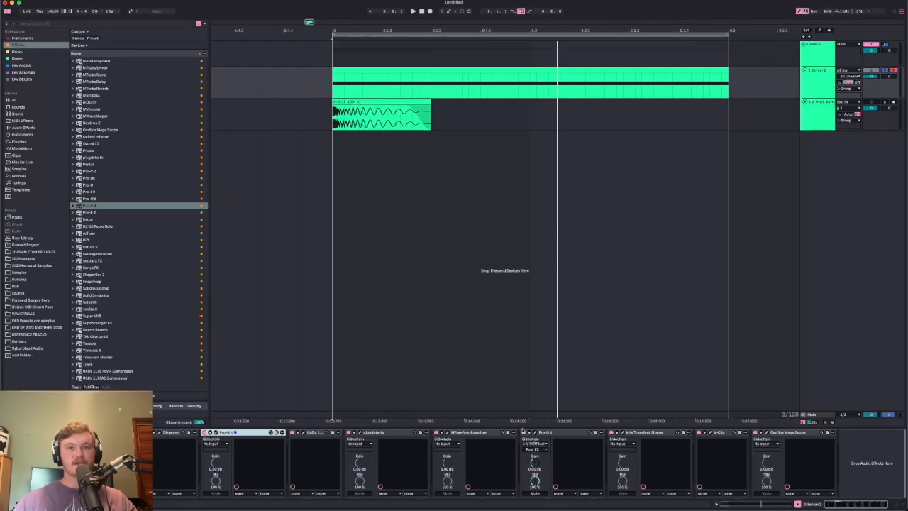
Try bouncing the Serum 2 clip to a new track and solo the bounced kick to audition it.
{"action": "left_click", "coordinate": [522, 431]}
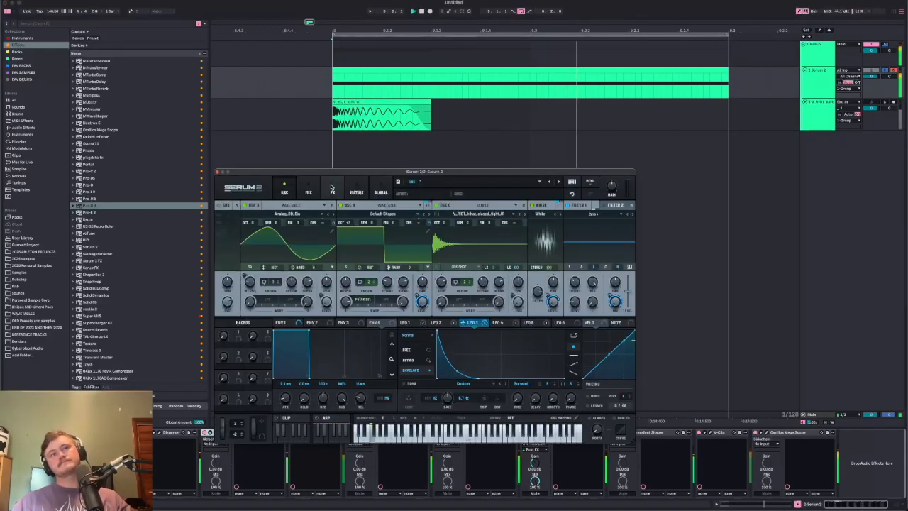
{"action": "left_click", "coordinate": [219, 171]}
{"action": "right_click", "coordinate": [421, 70]}
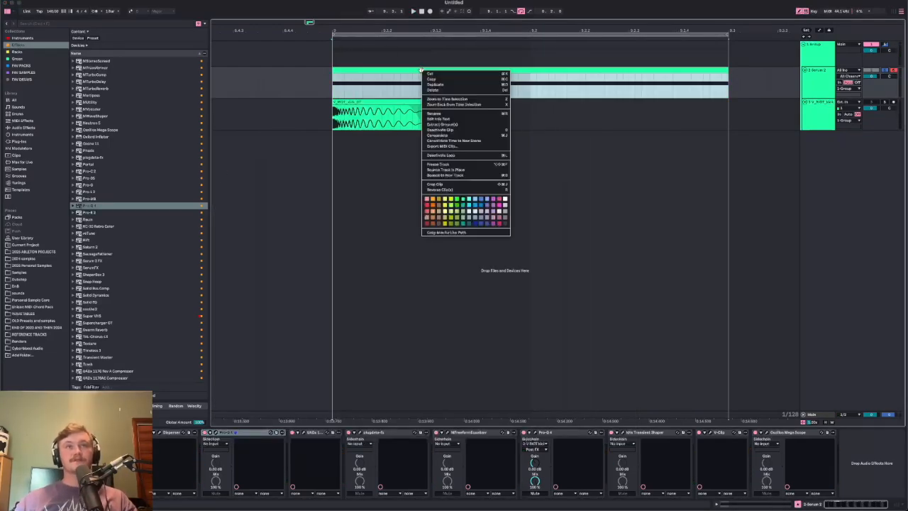
{"action": "left_click", "coordinate": [446, 174]}
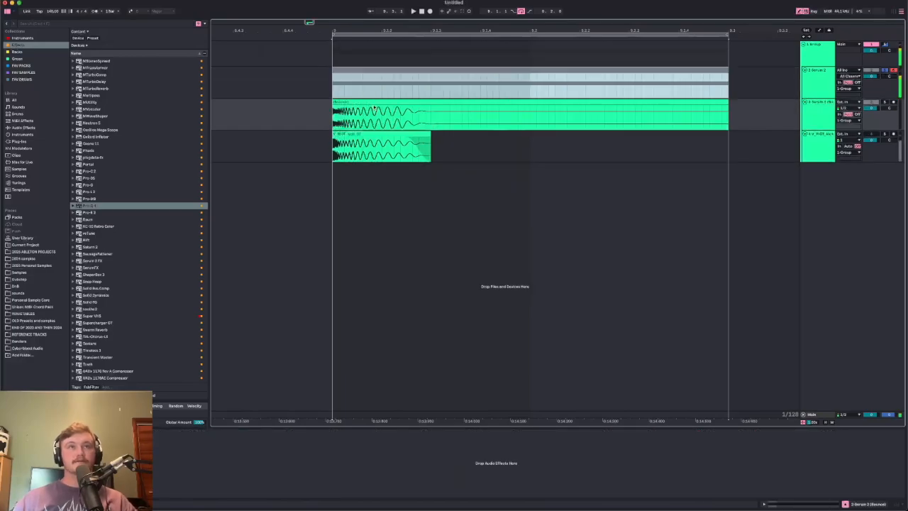
{"action": "scroll", "coordinate": [332, 124], "scroll_direction": "up", "scroll_amount": 5}
{"action": "left_click", "coordinate": [326, 145]}
{"action": "scroll", "coordinate": [389, 161], "scroll_direction": "down", "scroll_amount": 5}
{"action": "left_click", "coordinate": [883, 103]}
{"action": "key", "text": "space"}
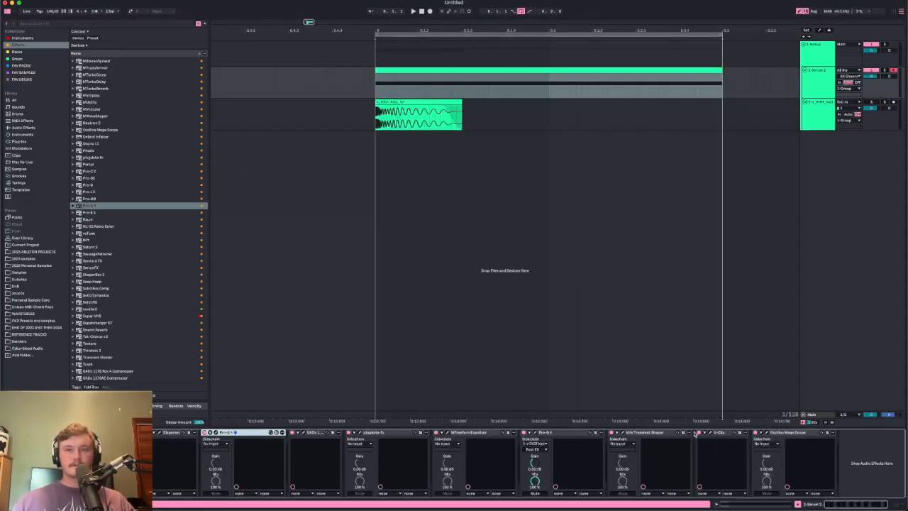
Raise V-Clip's input level while watching the kick in Oszillos Mega Scope, and bounce the Serum 2 clip to a new track.
{"action": "left_click", "coordinate": [717, 433]}
{"action": "left_click", "coordinate": [711, 433]}
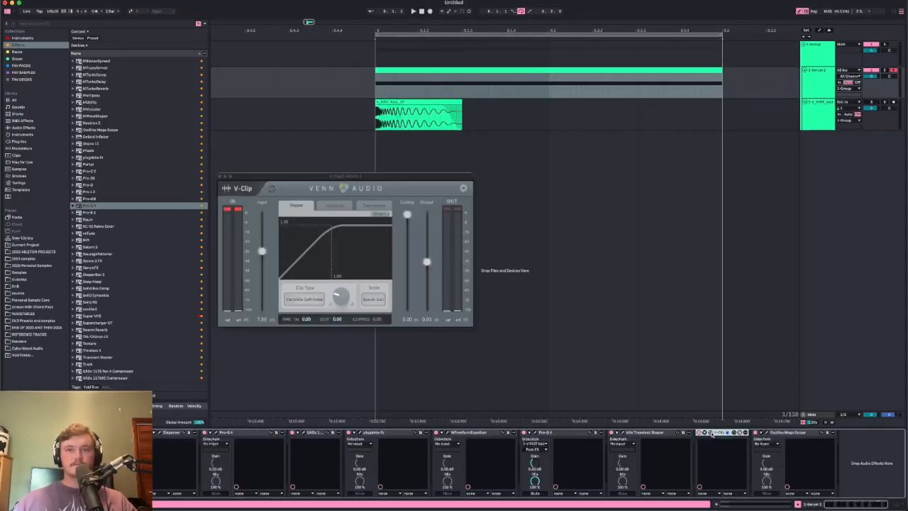
{"action": "left_click", "coordinate": [766, 432]}
{"action": "key", "text": "space"}
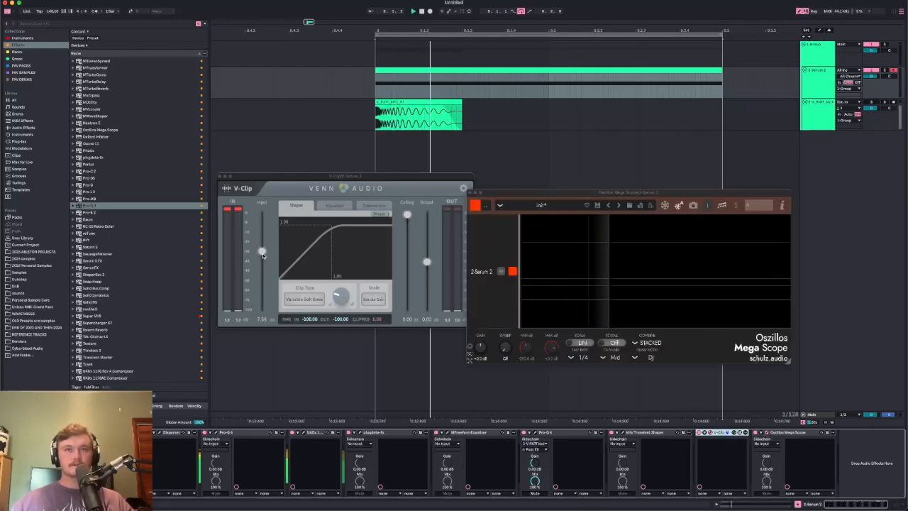
{"action": "left_click_drag", "start_coordinate": [262, 253], "coordinate": [264, 248]}
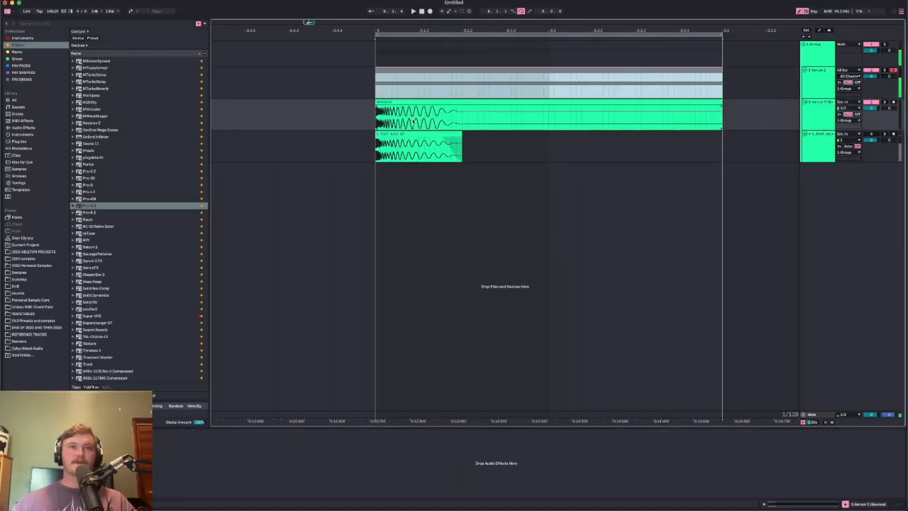
Cut off the bounced kick's silent tail so the clip ends level with the reference kick.
{"action": "scroll", "coordinate": [402, 117], "scroll_direction": "up", "scroll_amount": 5}
{"action": "scroll", "coordinate": [325, 122], "scroll_direction": "down", "scroll_amount": 4}
{"action": "left_click", "coordinate": [319, 123]}
{"action": "scroll", "coordinate": [319, 122], "scroll_direction": "up", "scroll_amount": 3}
{"action": "scroll", "coordinate": [319, 123], "scroll_direction": "down", "scroll_amount": 7}
{"action": "scroll", "coordinate": [319, 122], "scroll_direction": "up", "scroll_amount": 3}
{"action": "left_click", "coordinate": [456, 103]}
{"action": "key", "text": "Delete"}
{"action": "left_click_drag", "start_coordinate": [427, 109], "coordinate": [446, 122]}
Select the time range over the trimmed bounced kick and export it as audio.
{"action": "left_click_drag", "start_coordinate": [359, 120], "coordinate": [529, 125]}
{"action": "scroll", "coordinate": [508, 121], "scroll_direction": "right", "scroll_amount": 1}
{"action": "left_click", "coordinate": [38, 1]}
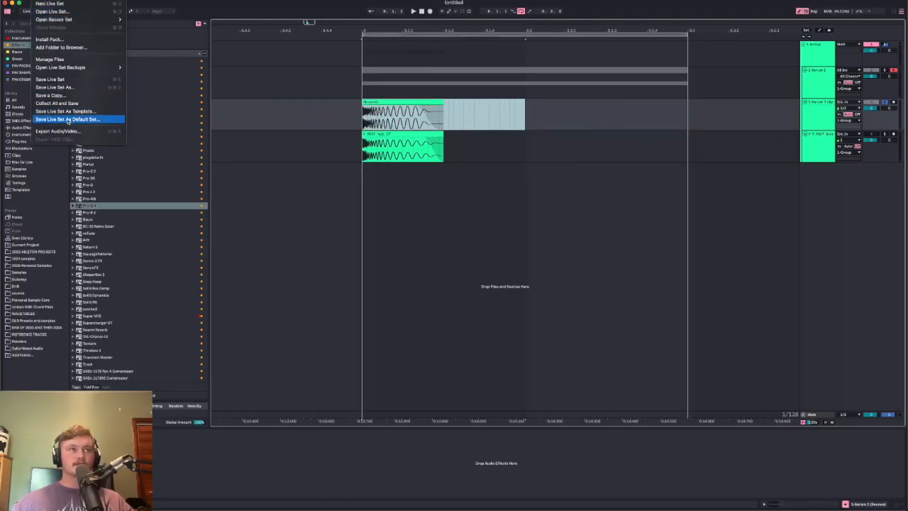
{"action": "left_click", "coordinate": [59, 131]}
{"action": "left_click", "coordinate": [441, 361]}
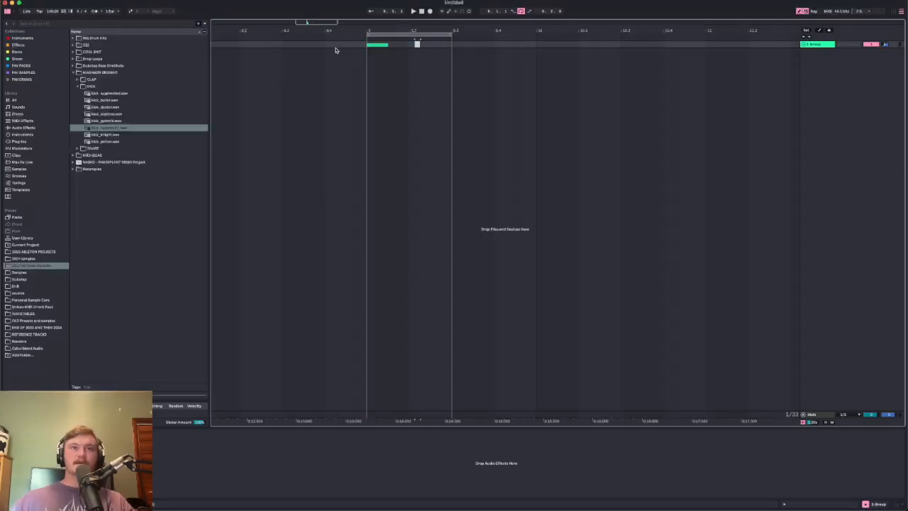
{"action": "scroll", "coordinate": [333, 46], "scroll_direction": "down", "scroll_amount": 5}
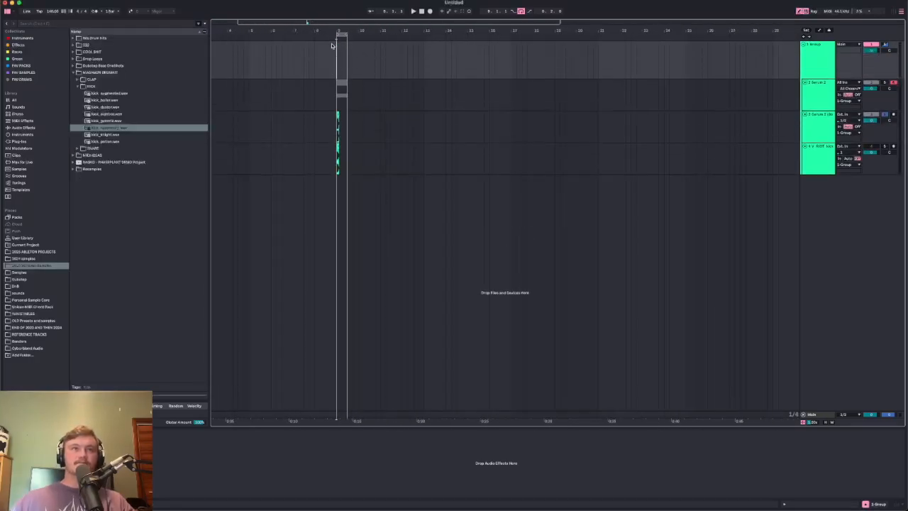
{"action": "scroll", "coordinate": [331, 46], "scroll_direction": "up", "scroll_amount": 5}
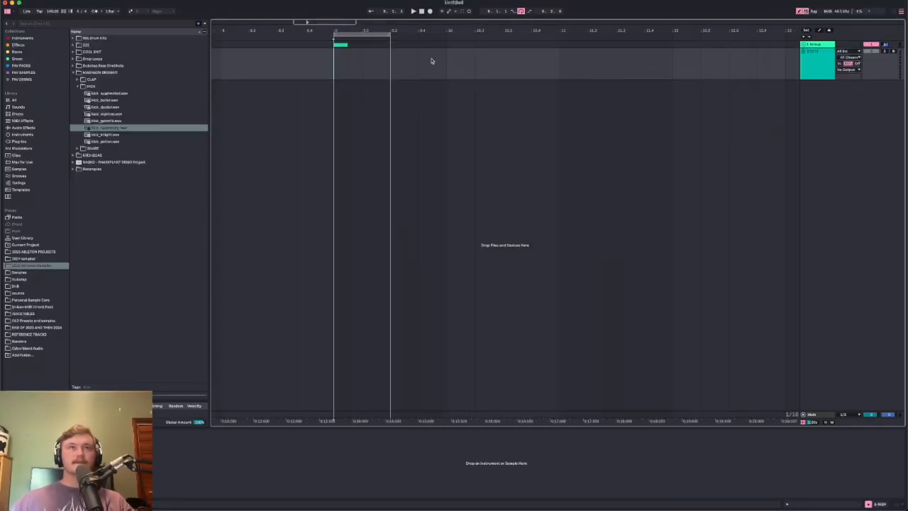
{"action": "left_click", "coordinate": [882, 62]}
{"action": "key", "text": "Delete"}
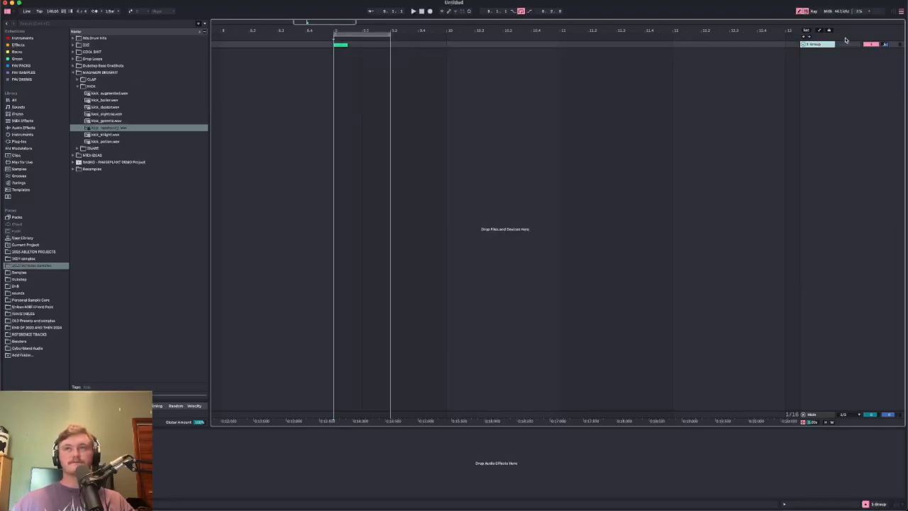
Import the SNAREDESIGN project from the personal samples folder into the set and open its first Serum 2 instrument.
{"action": "left_click", "coordinate": [32, 258]}
{"action": "left_click", "coordinate": [25, 266]}
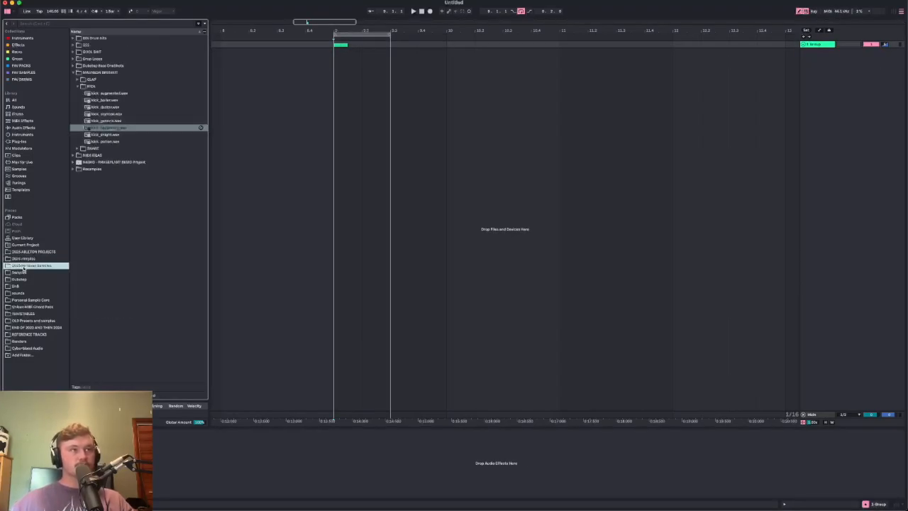
{"action": "left_click", "coordinate": [73, 53]}
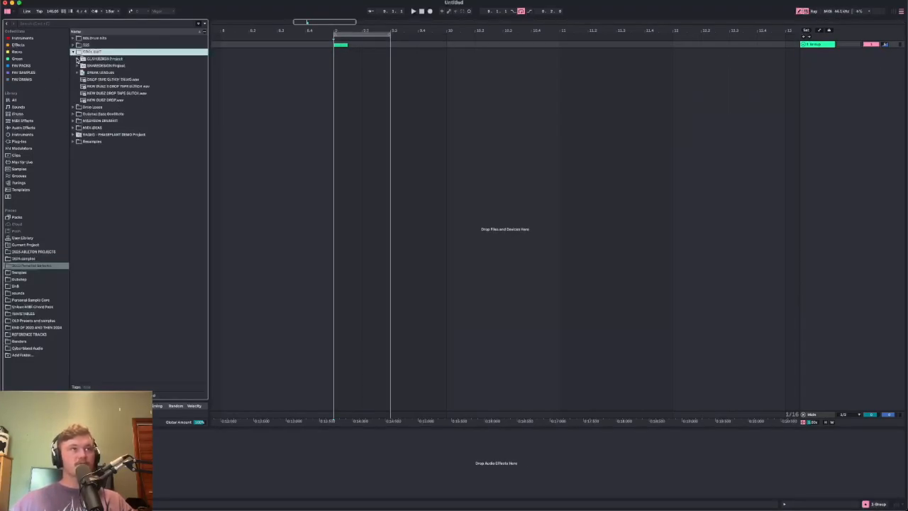
{"action": "left_click", "coordinate": [77, 66]}
{"action": "left_click", "coordinate": [86, 80]}
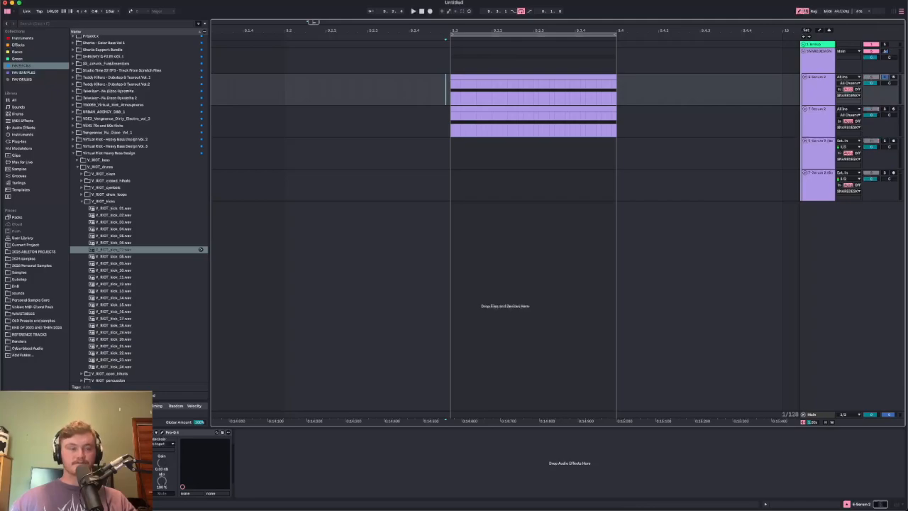
{"action": "left_click", "coordinate": [17, 432]}
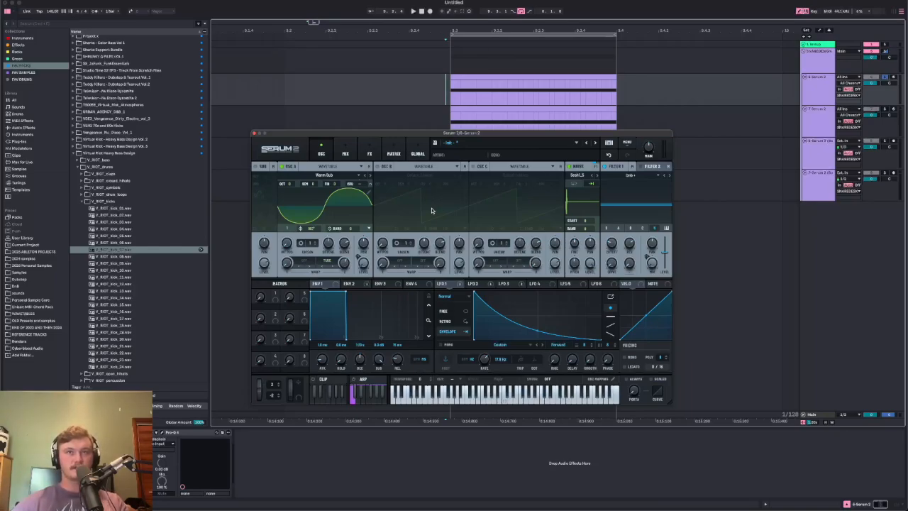
Audition the first Serum 2 snare layer from its start with oscillator A switched off, and switch the oscillator back on.
{"action": "left_click", "coordinate": [452, 95]}
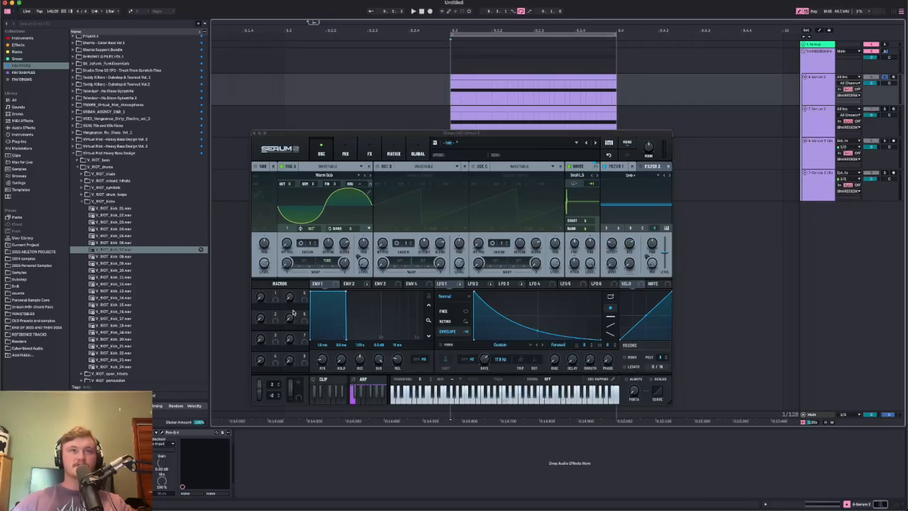
{"action": "key", "text": "space"}
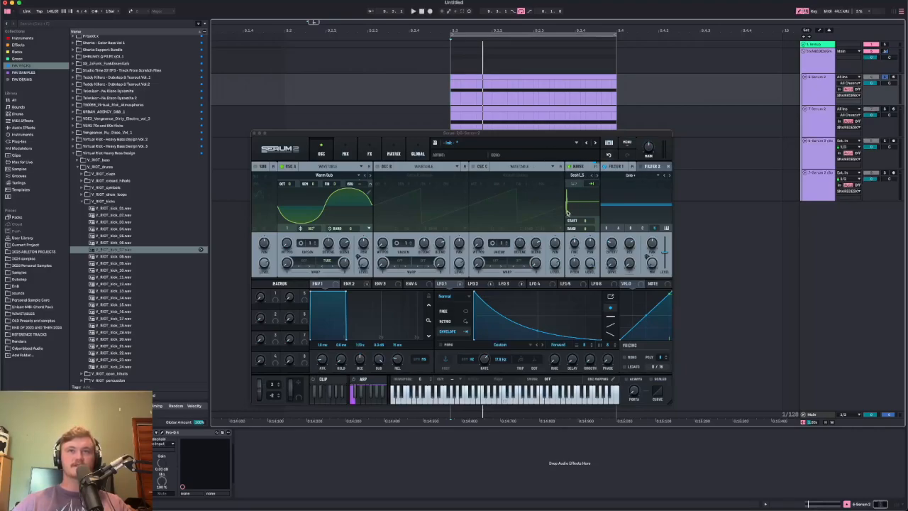
{"action": "left_click", "coordinate": [281, 167]}
{"action": "key", "text": "space"}
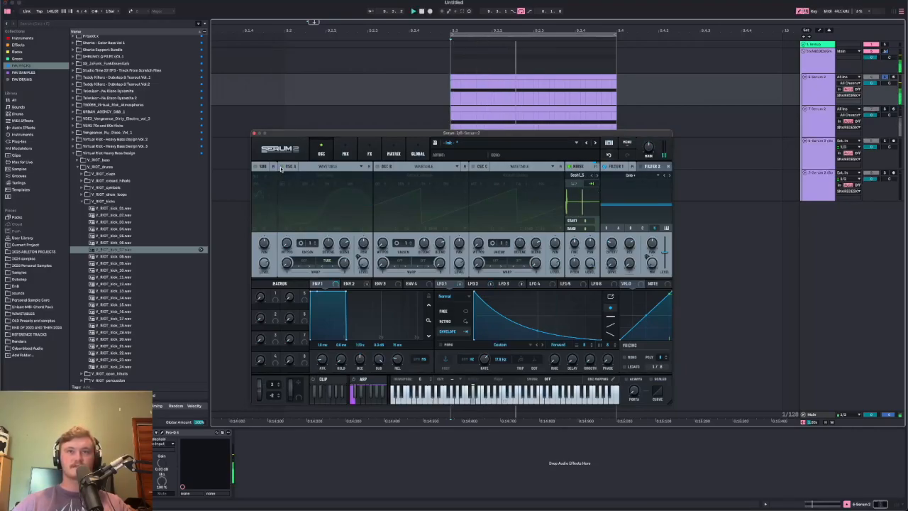
{"action": "left_click", "coordinate": [282, 167]}
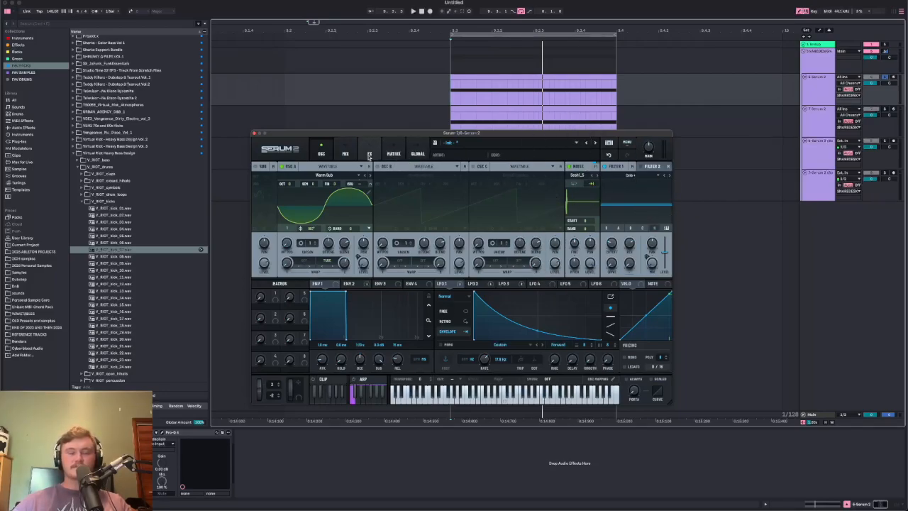
Check where oscillator A's Warm Sub table sits in the wavetable list, and raise the oscillator's wavetable position.
{"action": "left_click", "coordinate": [320, 176]}
{"action": "left_click", "coordinate": [321, 177]}
{"action": "left_click", "coordinate": [321, 176]}
{"action": "mouse_move", "coordinate": [314, 343]}
{"action": "mouse_move", "coordinate": [446, 343]}
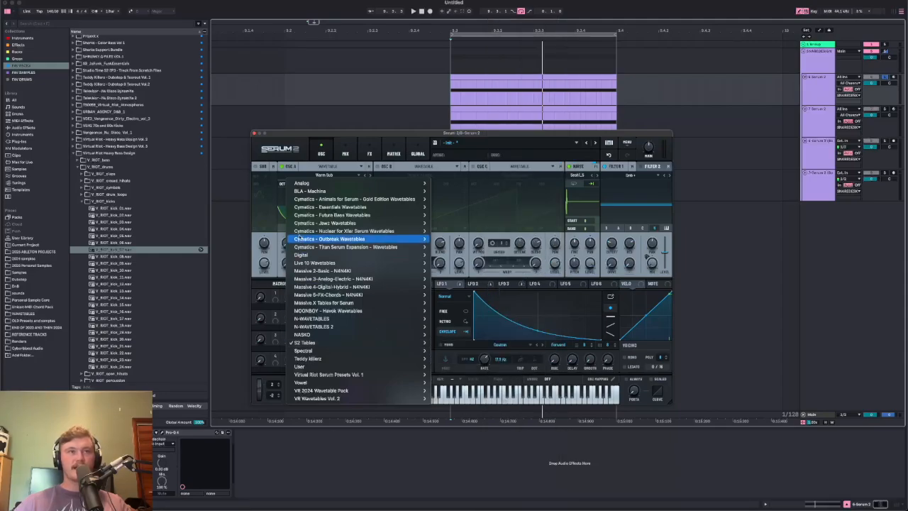
{"action": "left_click", "coordinate": [347, 177]}
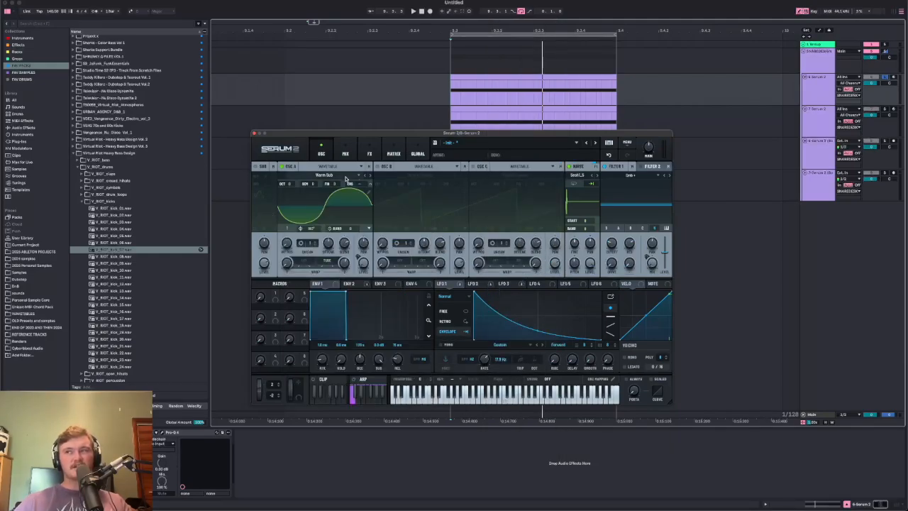
{"action": "left_click", "coordinate": [346, 178]}
{"action": "mouse_move", "coordinate": [323, 183]}
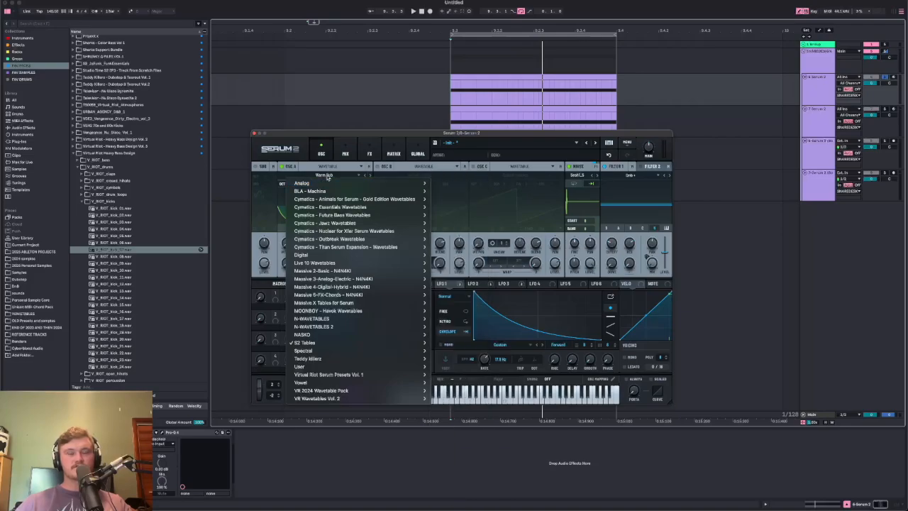
{"action": "left_click", "coordinate": [329, 175]}
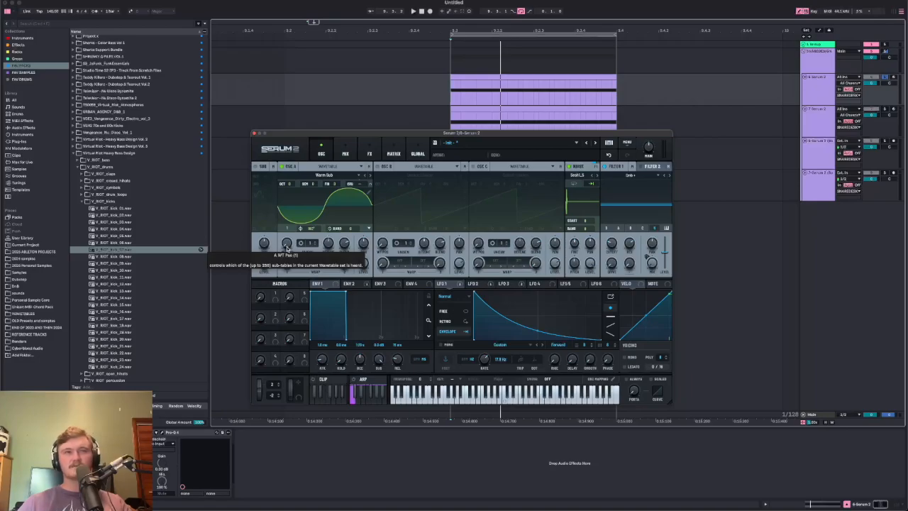
{"action": "mouse_move", "coordinate": [287, 247]}
{"action": "left_mouse_down"}
{"action": "mouse_move", "coordinate": [295, 222]}
{"action": "mouse_move", "coordinate": [287, 243]}
{"action": "left_mouse_up"}
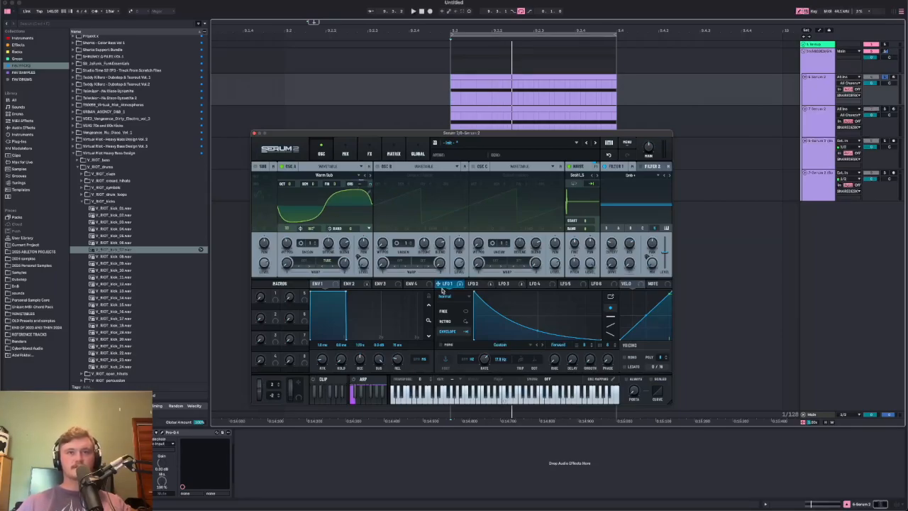
Review the LFO 2 and LFO 3 shapes and the Distortion effect of the first Serum 2 layer, and close it.
{"action": "left_click", "coordinate": [474, 284]}
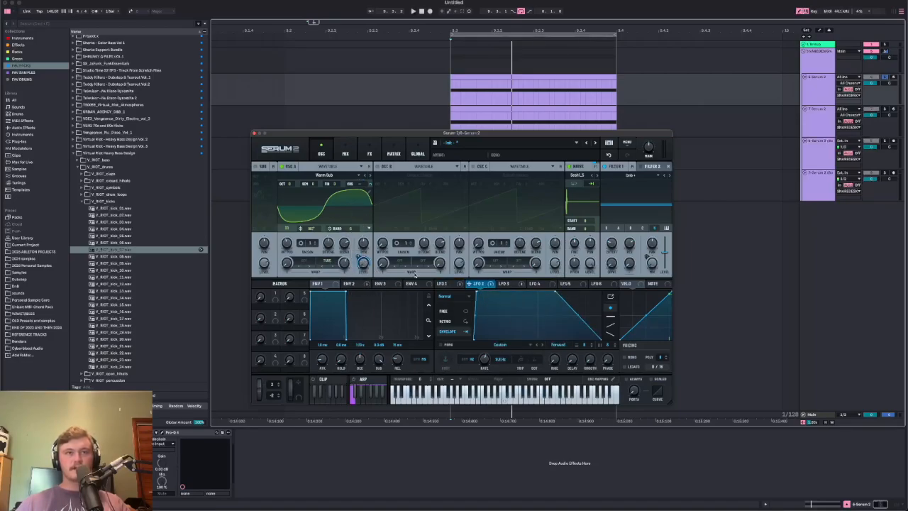
{"action": "left_click", "coordinate": [509, 284]}
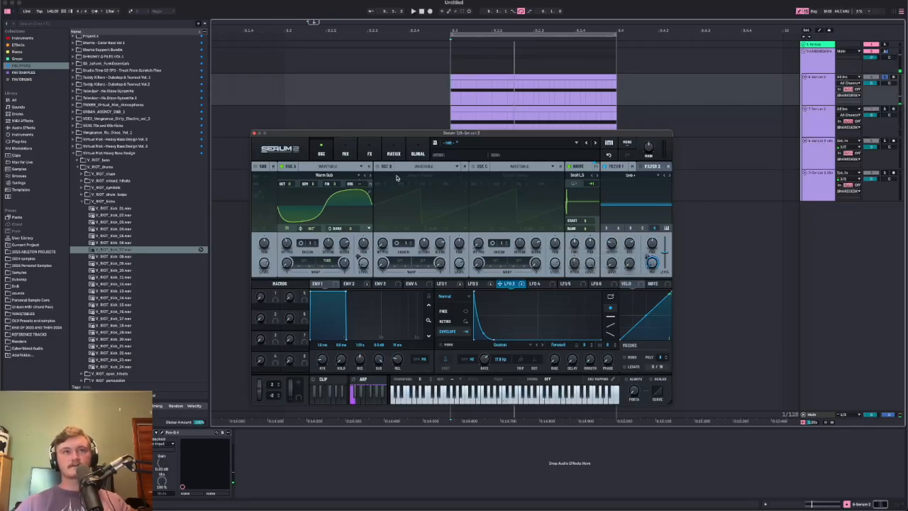
{"action": "left_click", "coordinate": [368, 153]}
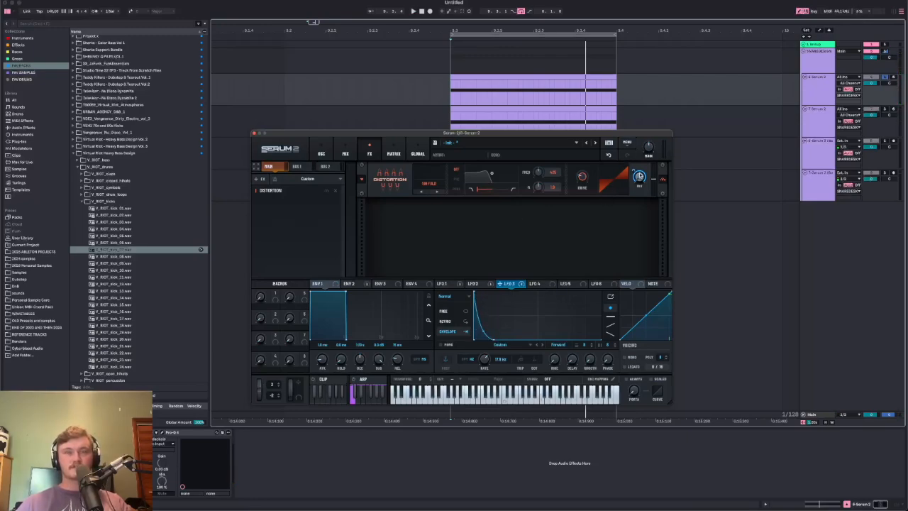
{"action": "left_click", "coordinate": [254, 133]}
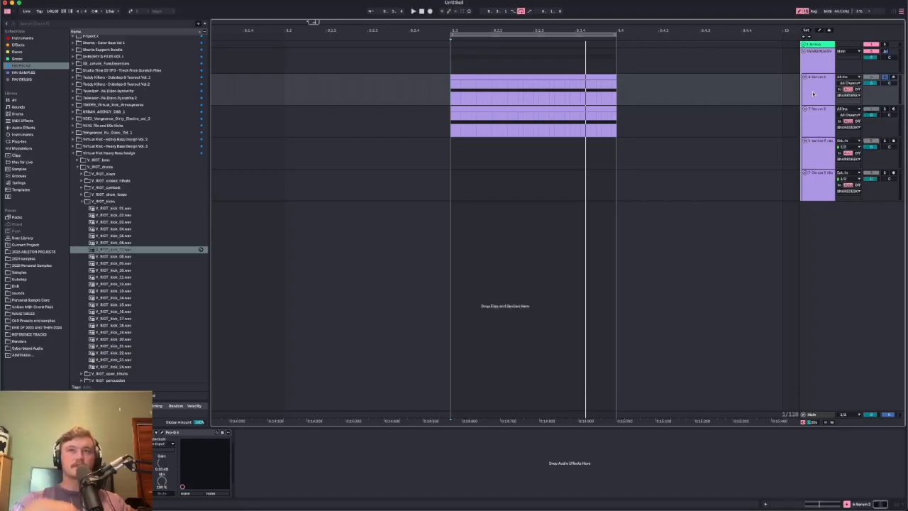
Open the second Serum 2 layer and inspect its White noise source and the filter shaping it.
{"action": "left_click", "coordinate": [895, 108]}
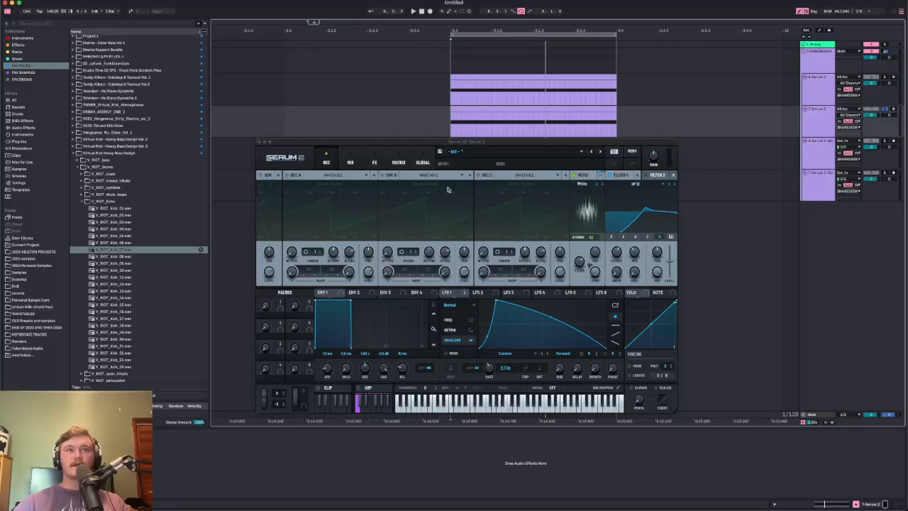
{"action": "left_click", "coordinate": [581, 185]}
{"action": "left_click", "coordinate": [542, 230]}
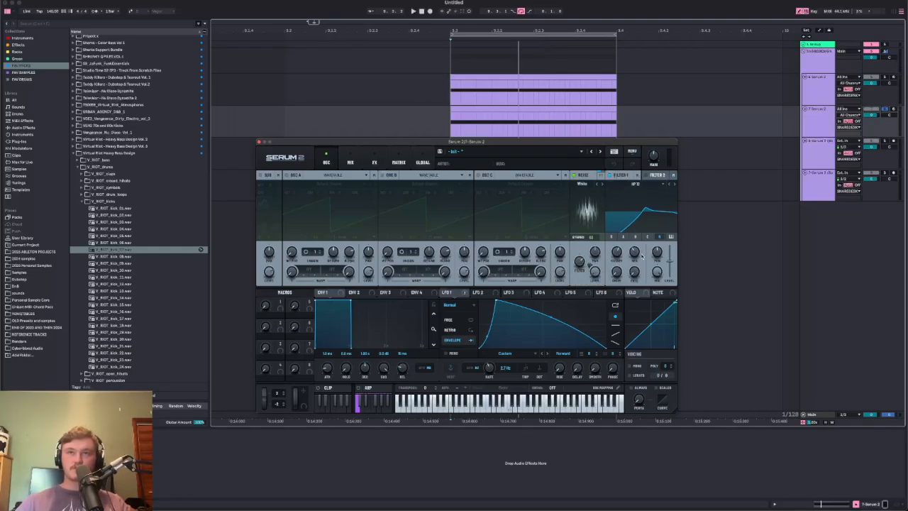
{"action": "mouse_move", "coordinate": [632, 256]}
{"action": "left_mouse_down"}
{"action": "mouse_move", "coordinate": [635, 246]}
{"action": "mouse_move", "coordinate": [617, 251]}
{"action": "left_mouse_up"}
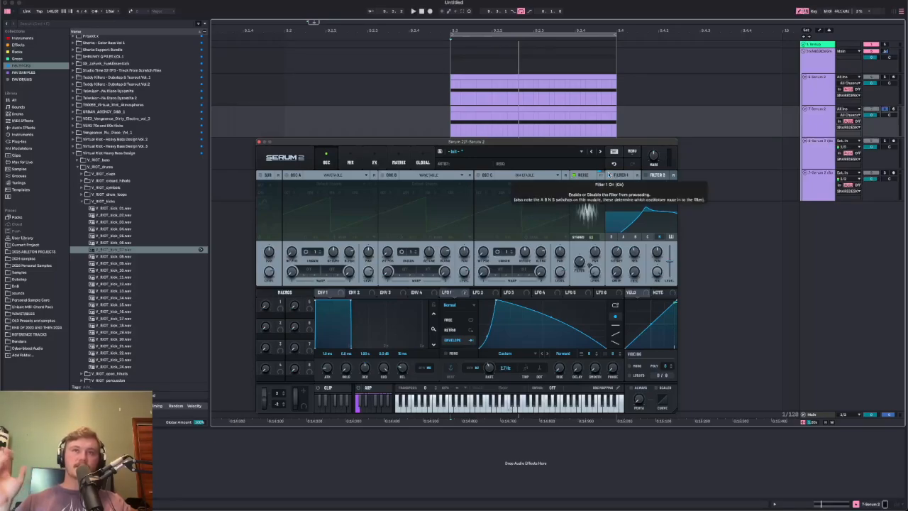
Audition the noise layer with filter 1 bypassed, restore the filter, and check the layer's Reverb settings.
{"action": "left_click", "coordinate": [609, 175]}
{"action": "key", "text": "space"}
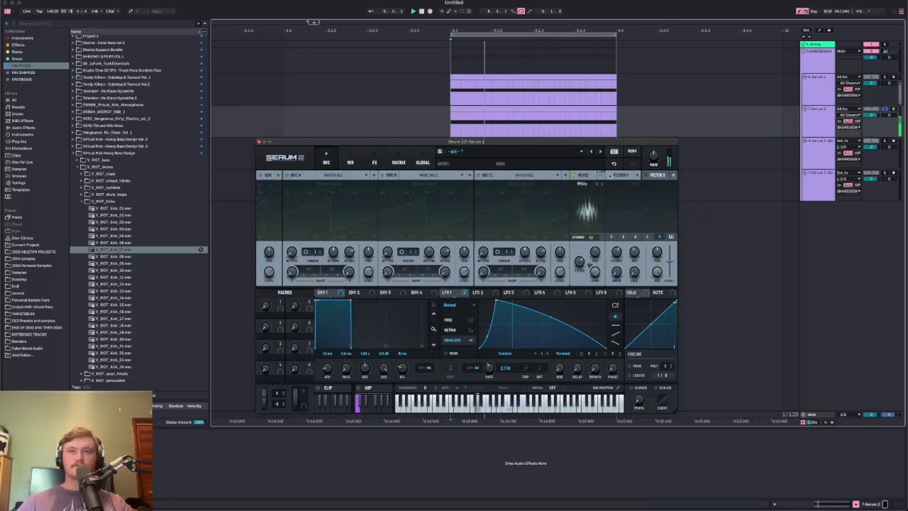
{"action": "left_click", "coordinate": [609, 175]}
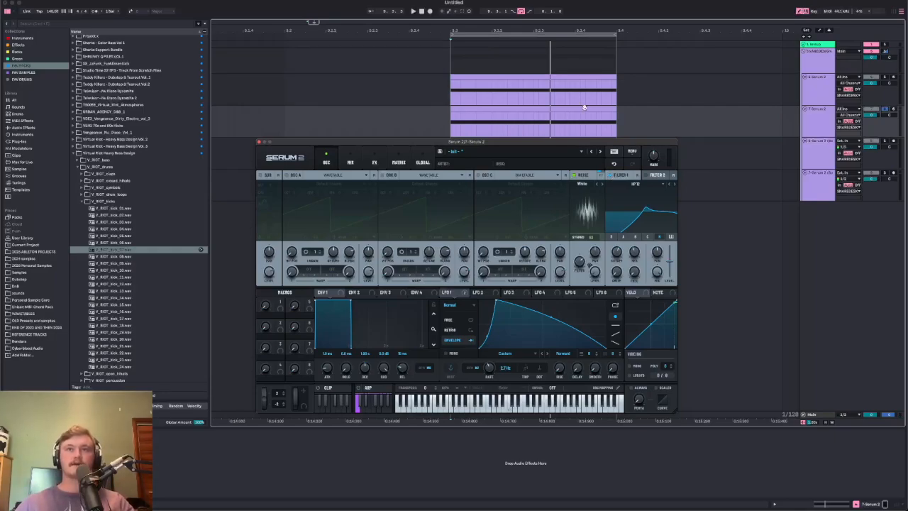
{"action": "left_click", "coordinate": [375, 163]}
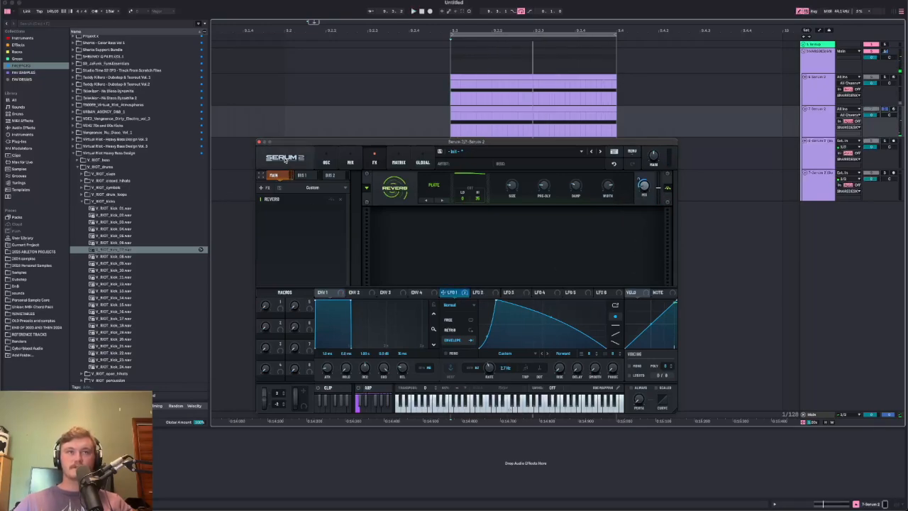
{"action": "left_click", "coordinate": [326, 163]}
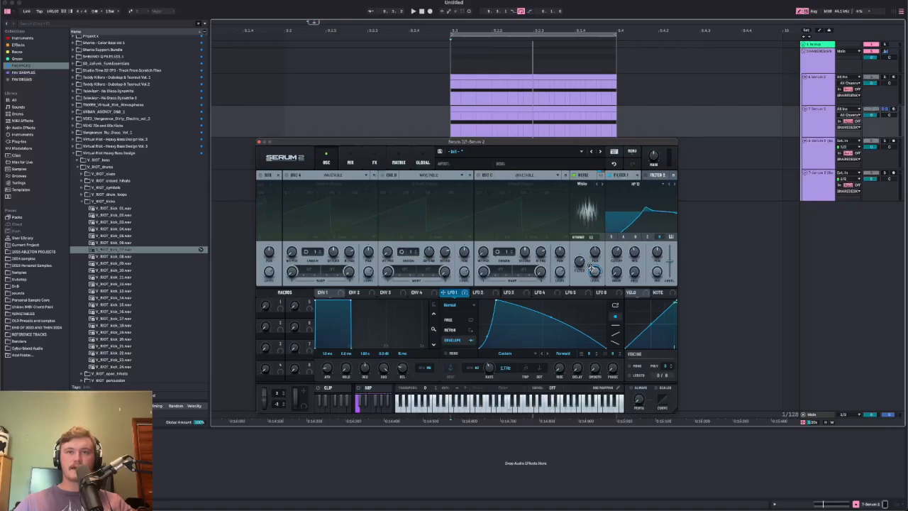
{"action": "left_click", "coordinate": [259, 143]}
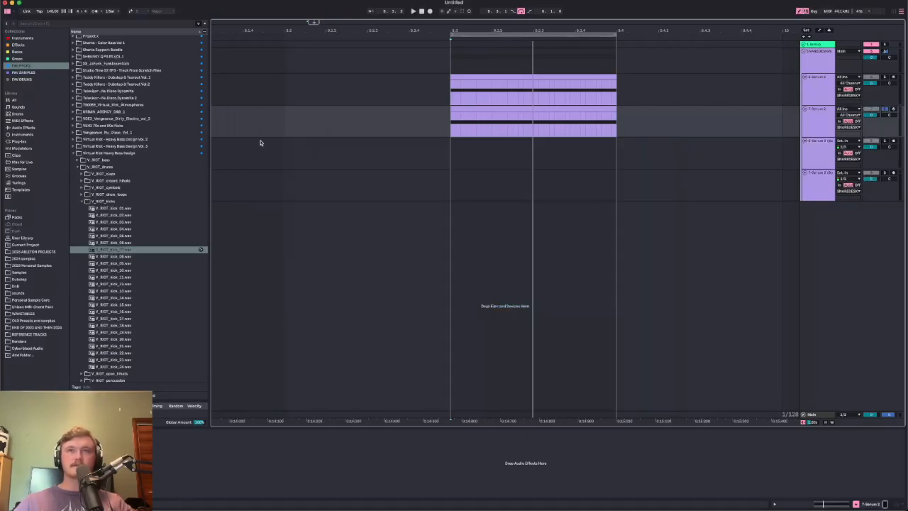
Bounce the clips of both Serum 2 snare layers to new audio tracks.
{"action": "left_click", "coordinate": [446, 116]}
{"action": "right_click", "coordinate": [518, 81]}
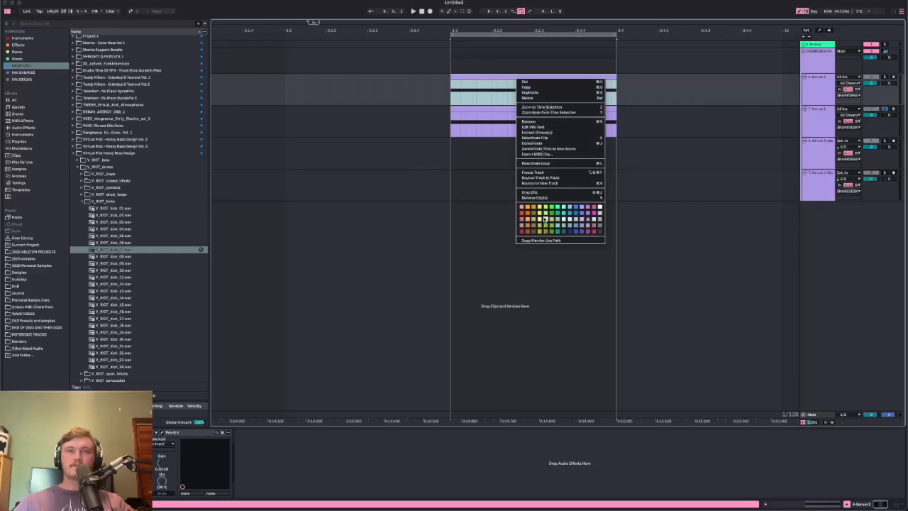
{"action": "left_click", "coordinate": [543, 183]}
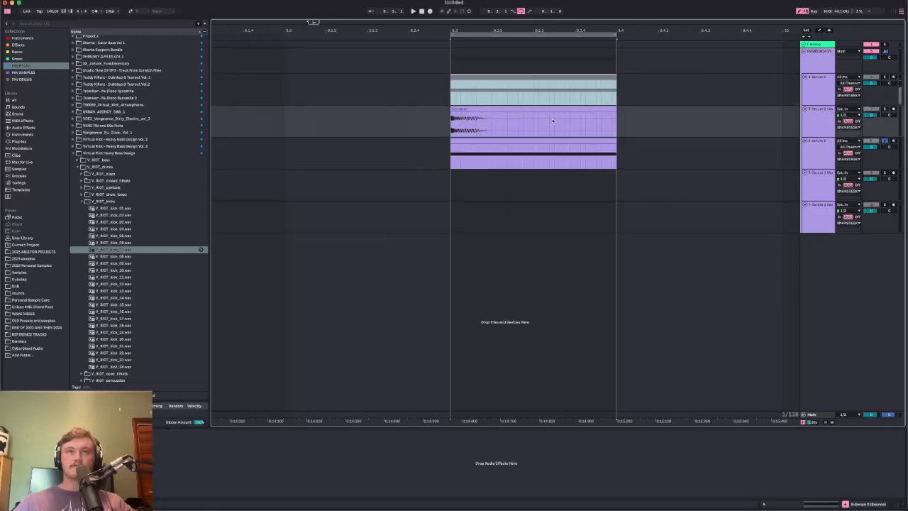
{"action": "right_click", "coordinate": [543, 139]}
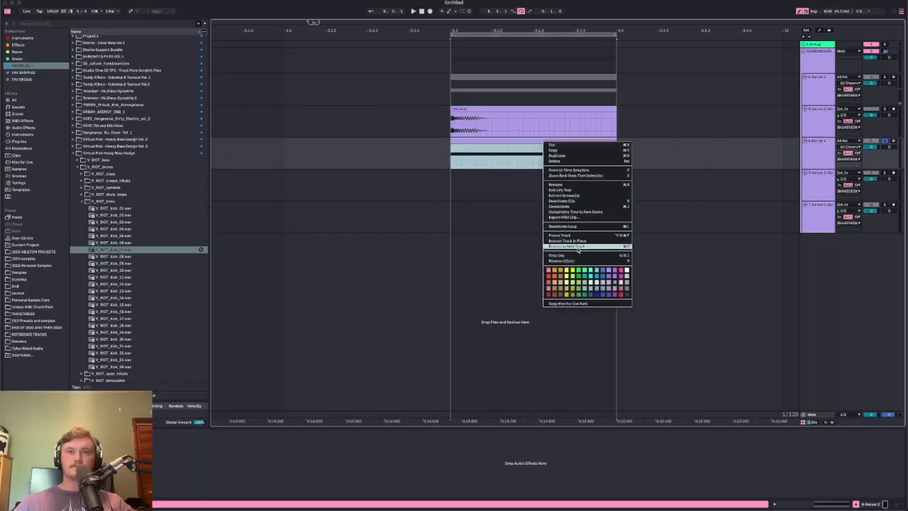
{"action": "left_click", "coordinate": [569, 242]}
Move the two bounced clips onto the existing bounce tracks below the Serum 2 tracks, aligned at the same start.
{"action": "left_click_drag", "start_coordinate": [496, 213], "coordinate": [496, 214]}
{"action": "left_click_drag", "start_coordinate": [481, 173], "coordinate": [480, 258]}
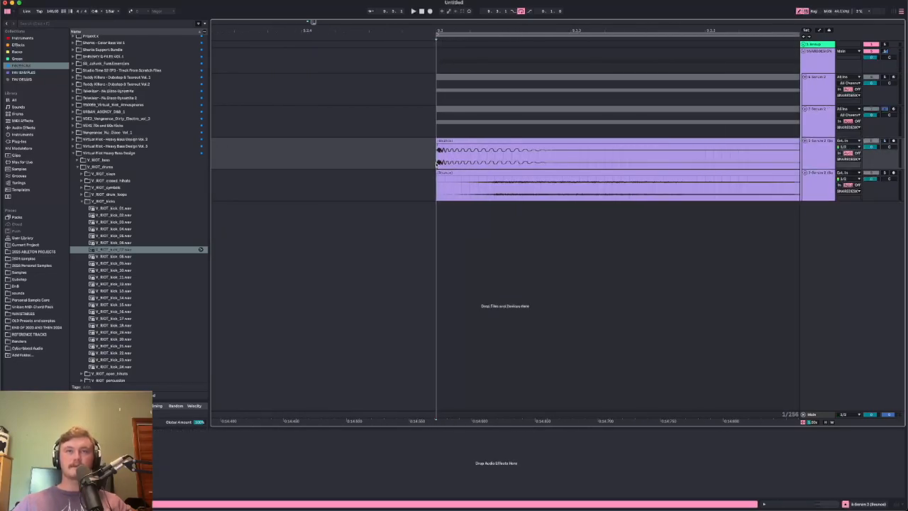
{"action": "scroll", "coordinate": [436, 164], "scroll_direction": "down", "scroll_amount": 3}
{"action": "left_click_drag", "start_coordinate": [436, 164], "coordinate": [373, 157]}
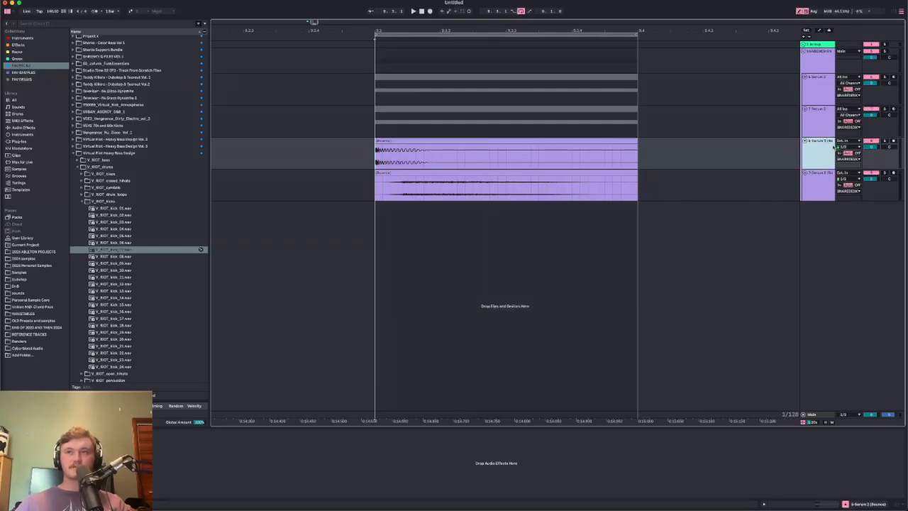
Solo the bounced noise layer, open MFreeformEqualizer on its track and play the layer through its effects.
{"action": "left_click", "coordinate": [823, 176]}
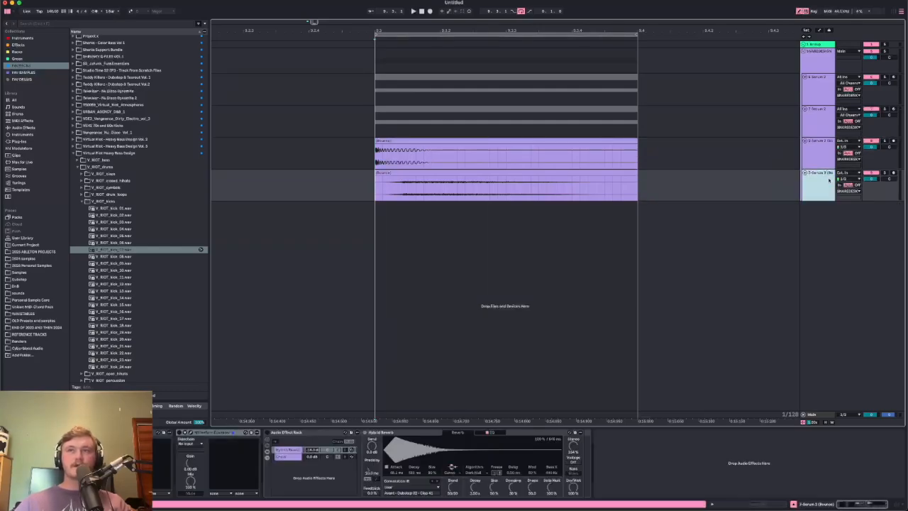
{"action": "left_click", "coordinate": [366, 186]}
{"action": "key", "text": "Right"}
{"action": "key", "text": "s"}
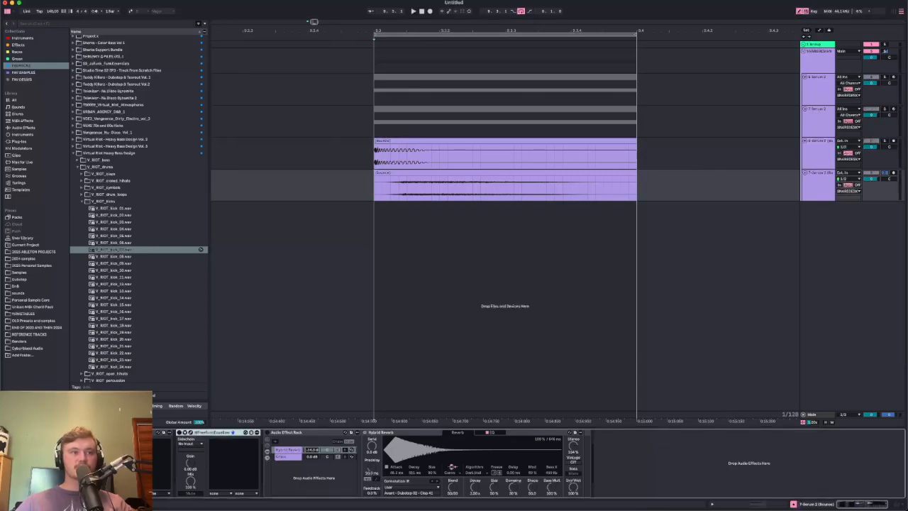
{"action": "left_click", "coordinate": [191, 434]}
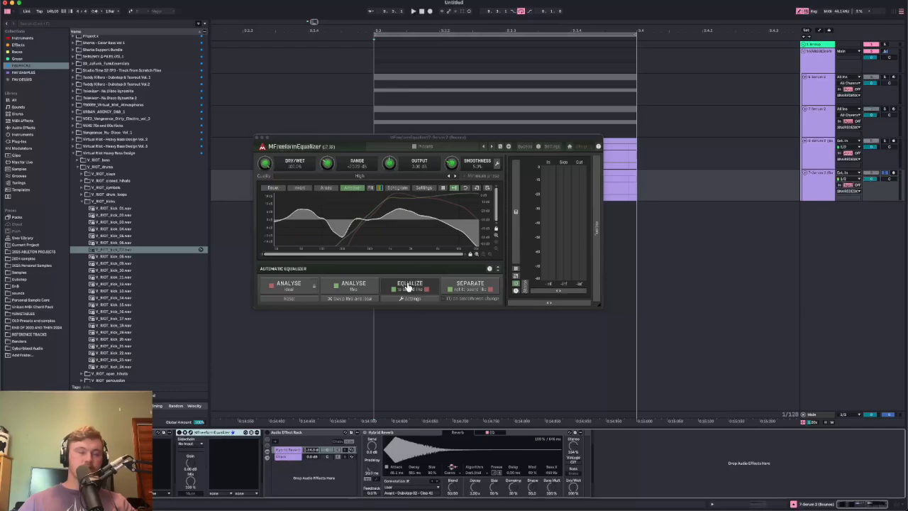
{"action": "key", "text": "space"}
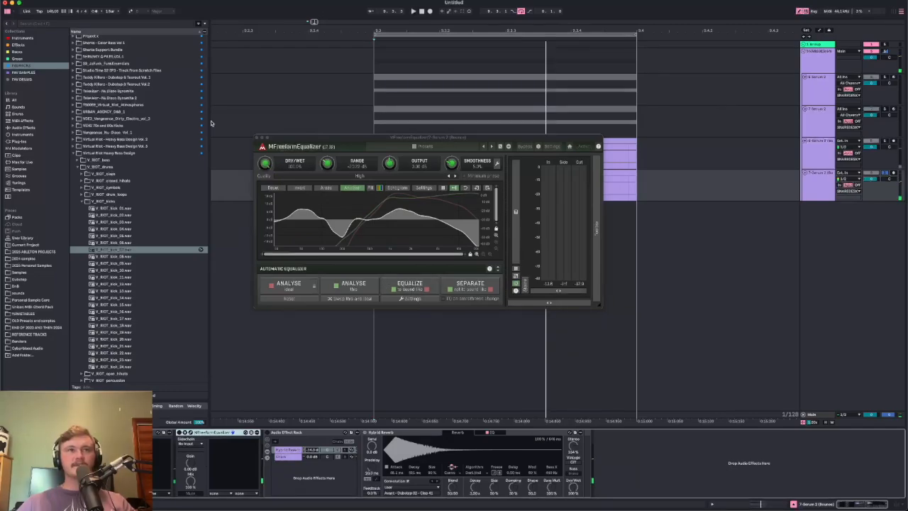
{"action": "left_click", "coordinate": [257, 139]}
Add an audio track, search the FAV DRUMS collection for "snare" and place the dubstep one-shot snare at the layers' start.
{"action": "key", "text": "ctrl+t"}
{"action": "left_click", "coordinate": [18, 45]}
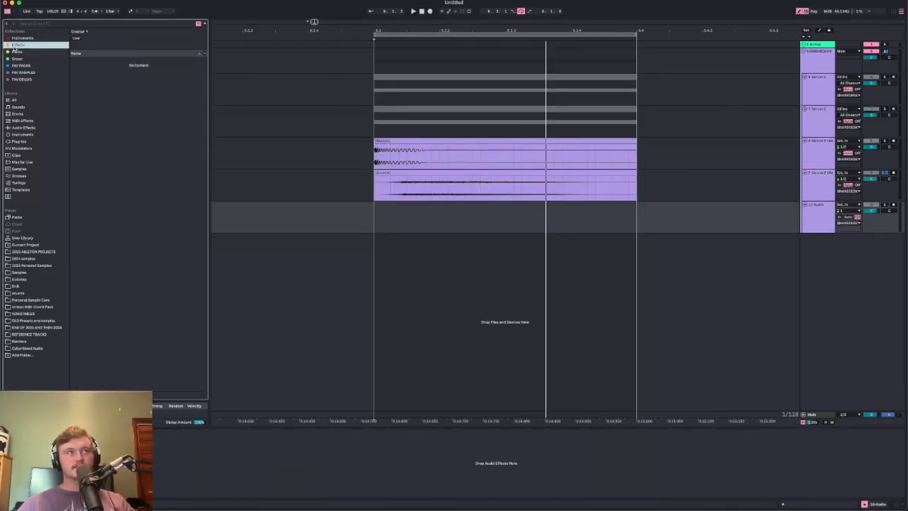
{"action": "left_click", "coordinate": [22, 26]}
{"action": "type", "text": "snare"}
{"action": "left_click", "coordinate": [26, 79]}
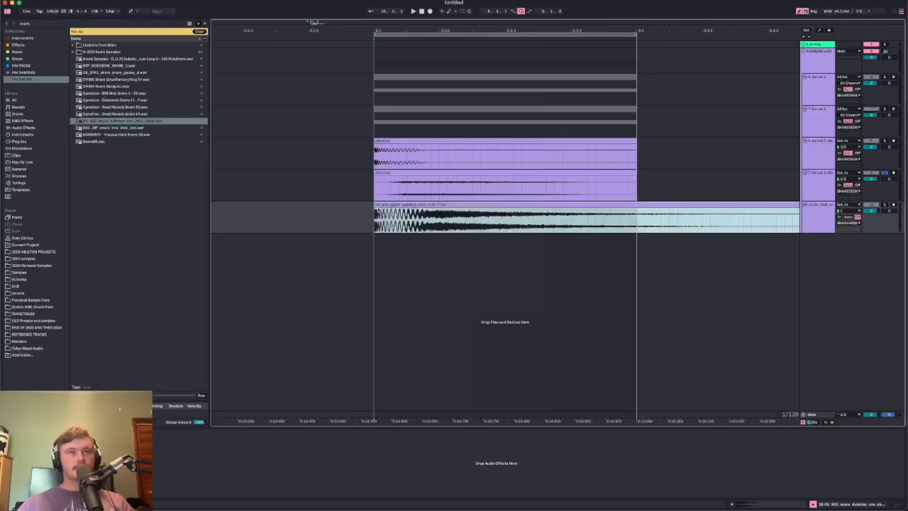
Fade in the start of the reference snare clip to soften its transient, and add EQ Eight to its track.
{"action": "left_click_drag", "start_coordinate": [376, 208], "coordinate": [405, 210]}
{"action": "left_click", "coordinate": [189, 24]}
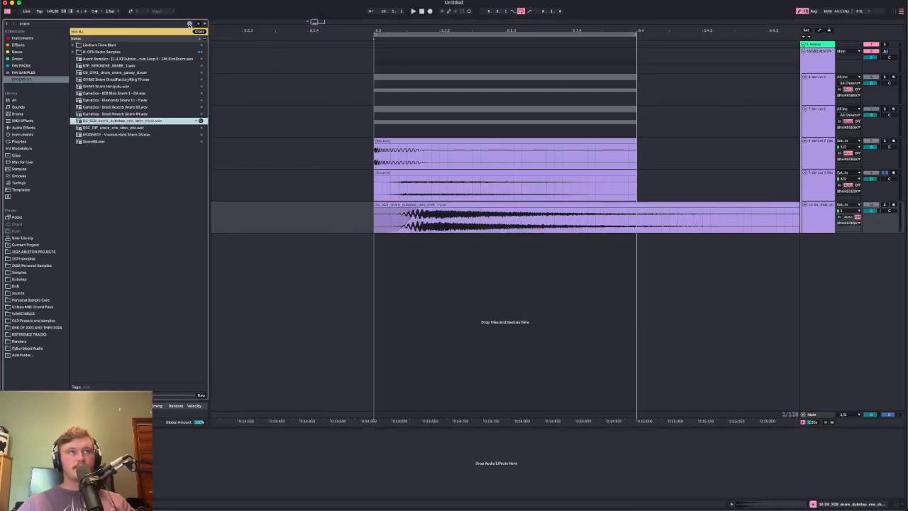
{"action": "left_click", "coordinate": [29, 127]}
{"action": "double_click", "coordinate": [102, 194]}
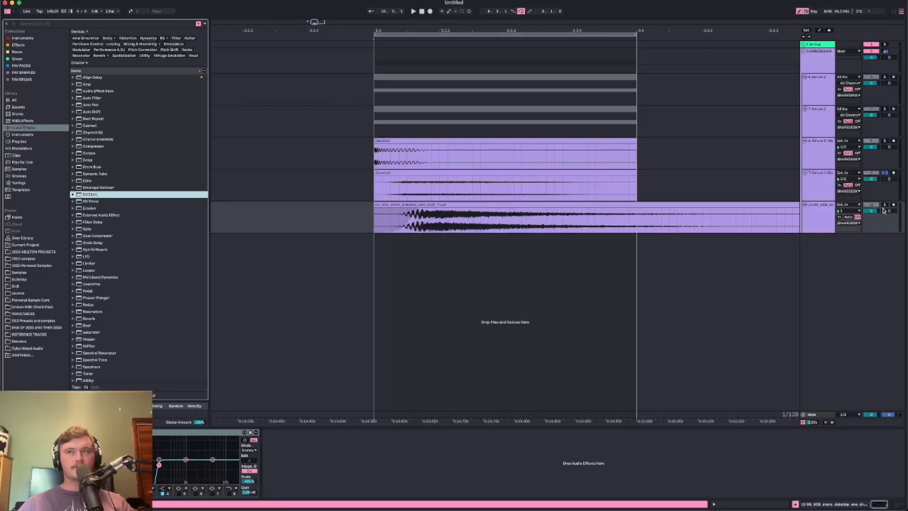
Move MFreeformEqualizer onto the soloed reference snare track and analyse the snare as the ideal sound during playback.
{"action": "scroll", "coordinate": [671, 212], "scroll_direction": "down", "scroll_amount": 3}
{"action": "key", "text": "super+e"}
{"action": "key", "text": "super+z"}
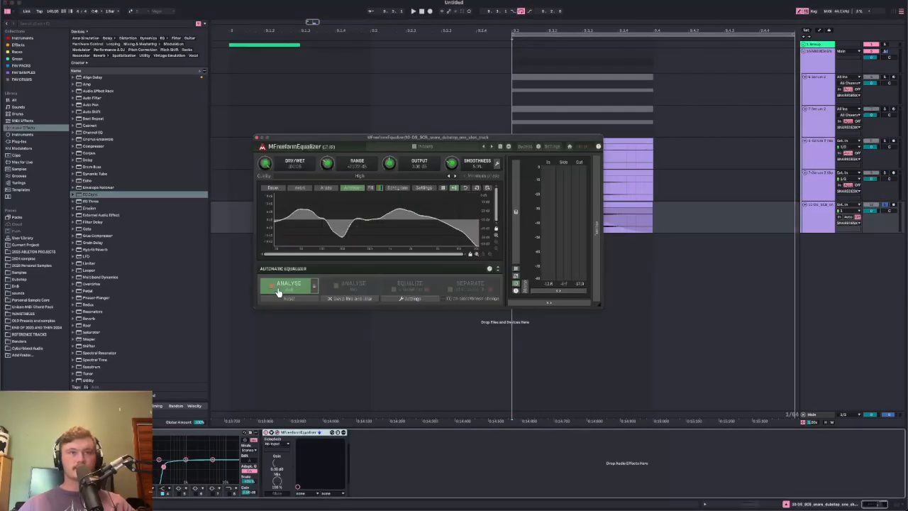
{"action": "key", "text": "space"}
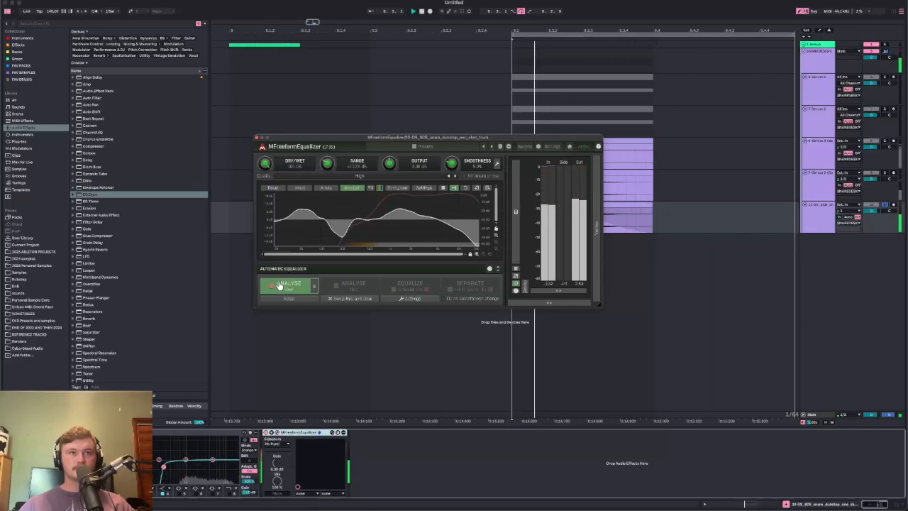
Move MFreeformEqualizer ahead of the effect rack on the noise layer's track, analyse the playing layer and equalize it to the reference.
{"action": "left_click", "coordinate": [819, 178]}
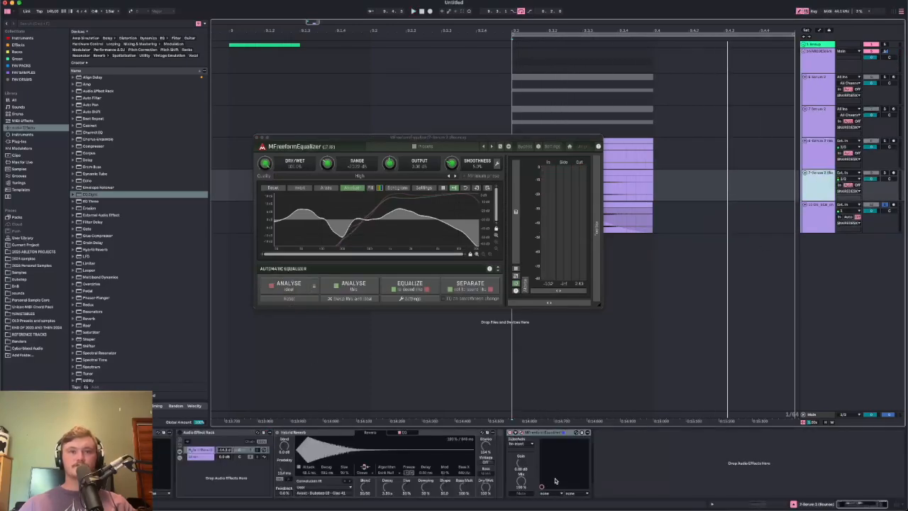
{"action": "left_click_drag", "start_coordinate": [545, 434], "coordinate": [182, 462]}
{"action": "left_click", "coordinate": [354, 290]}
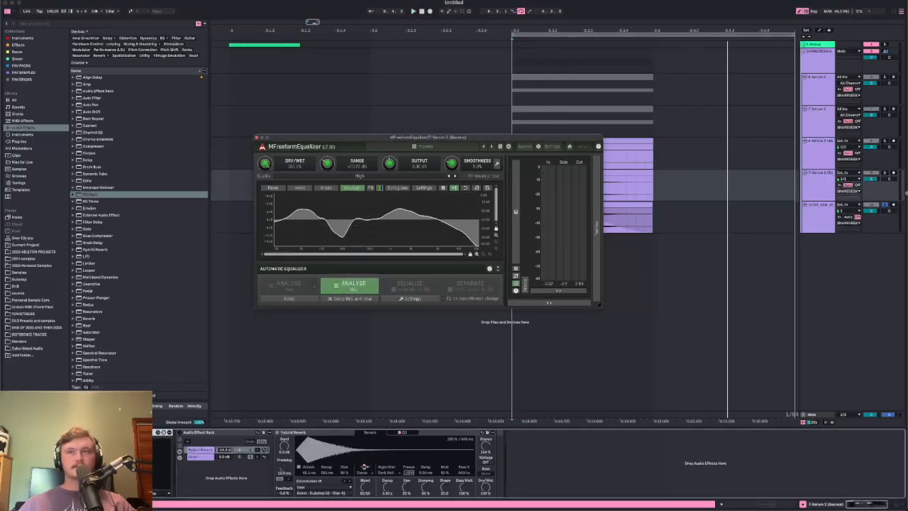
{"action": "key", "text": "space"}
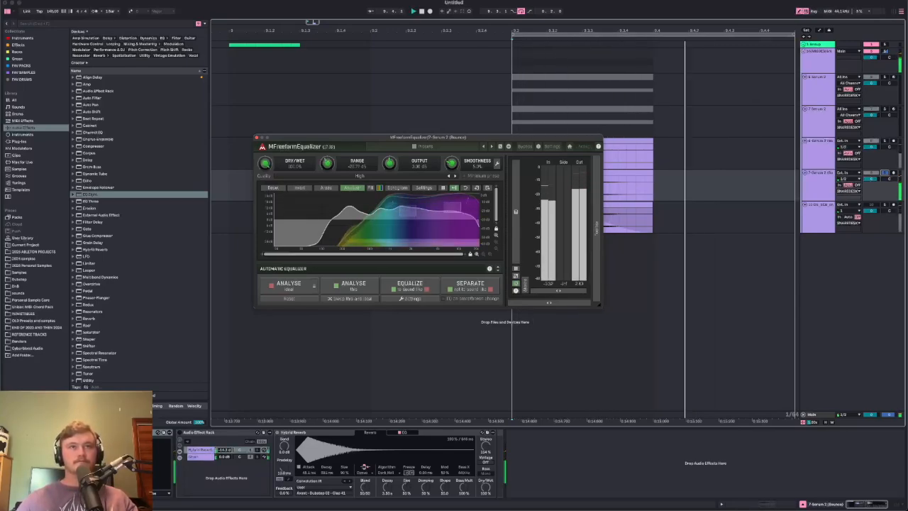
Close MFreeformEqualizer, delete the reference snare's track and enable the noise layer's Audio Effect Rack.
{"action": "left_click", "coordinate": [258, 138]}
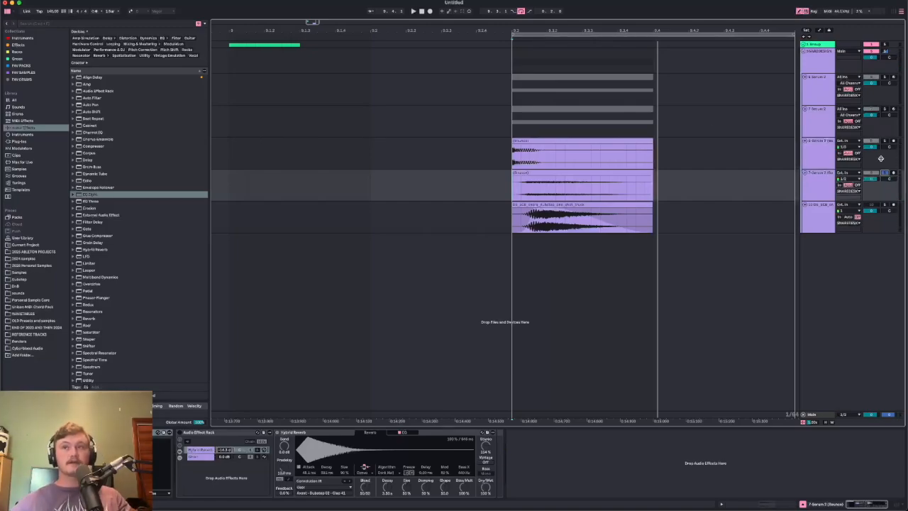
{"action": "key", "text": "BackSpace"}
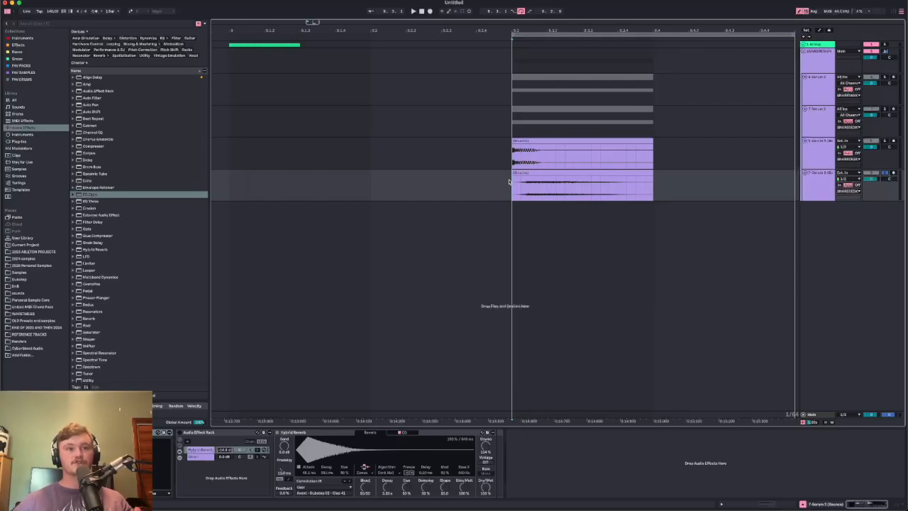
{"action": "left_click", "coordinate": [181, 435]}
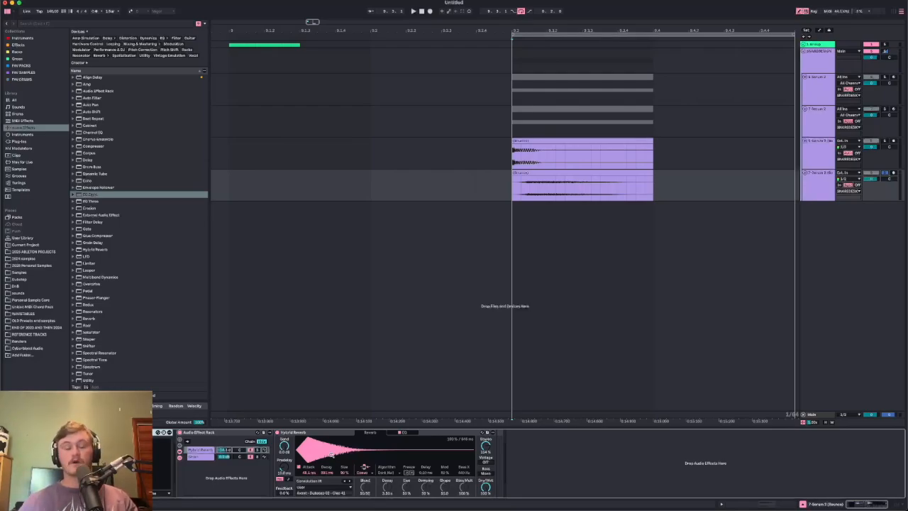
Search the library for "claps", load the ACEAURA metallic clapsnare sample as Hybrid Reverb's impulse response and select Convolution routing.
{"action": "left_click", "coordinate": [44, 24]}
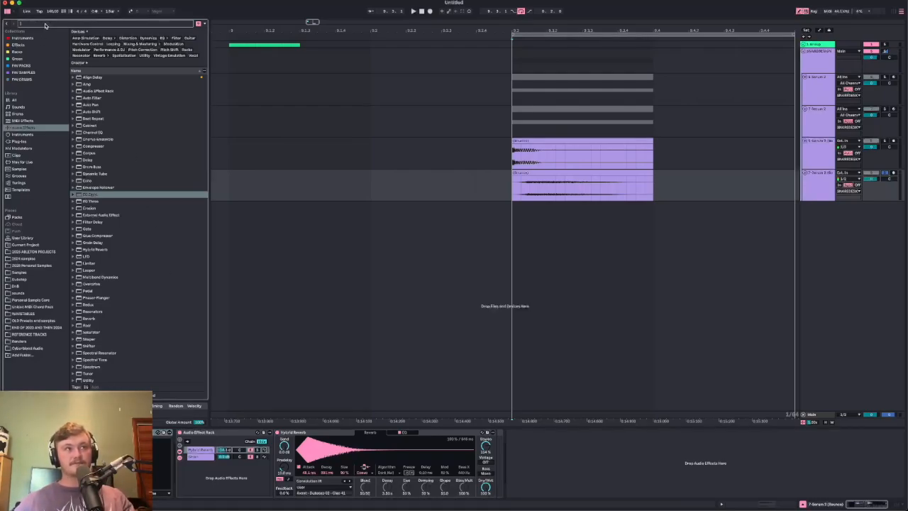
{"action": "type", "text": "claps"}
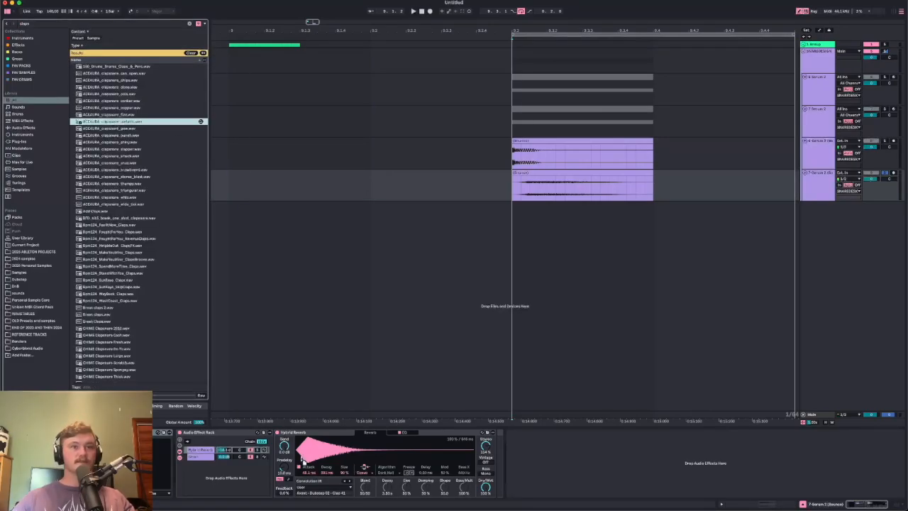
{"action": "left_click_drag", "start_coordinate": [334, 457], "coordinate": [331, 452]}
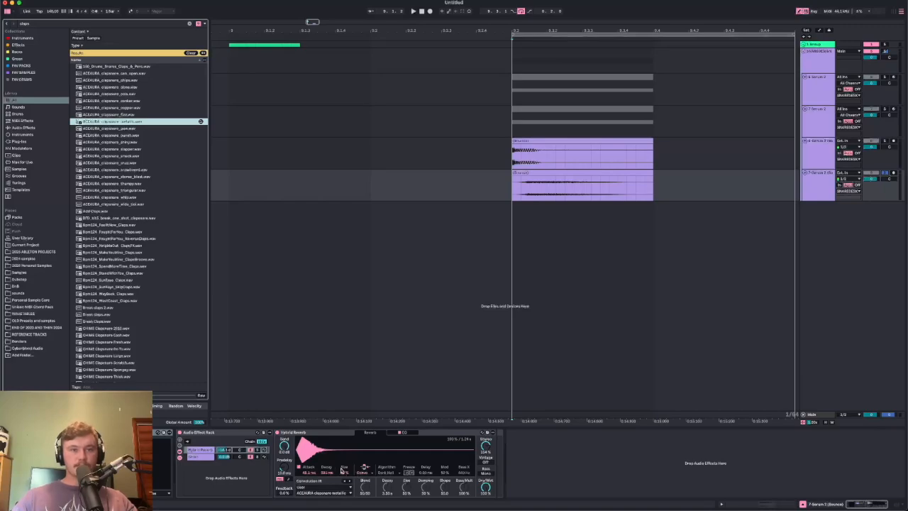
{"action": "left_click", "coordinate": [362, 472]}
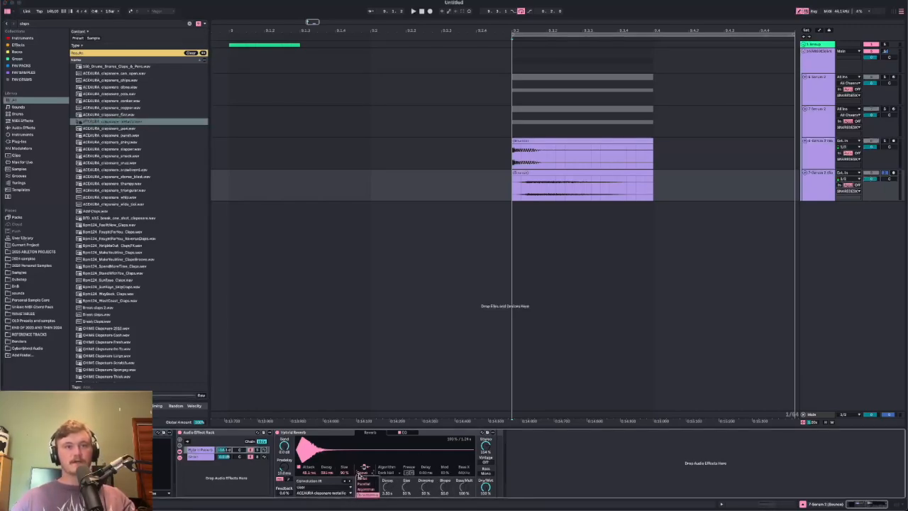
{"action": "left_click", "coordinate": [366, 493]}
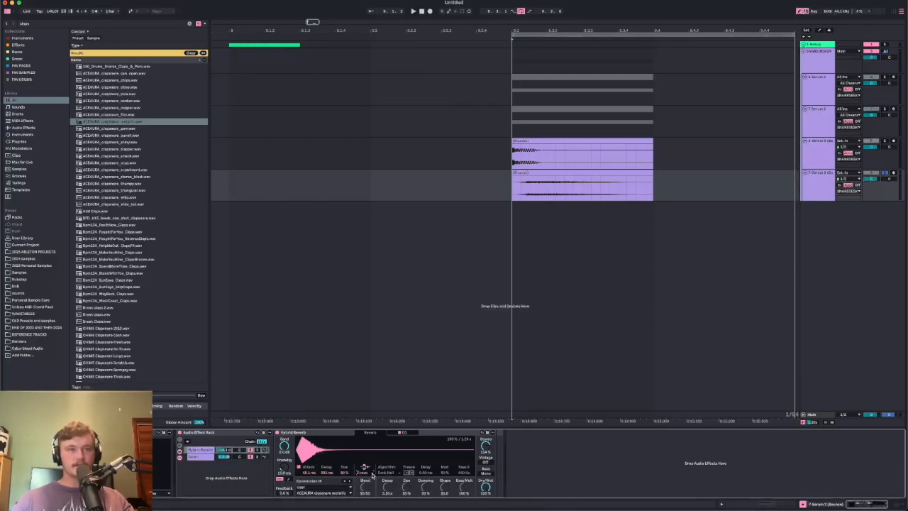
Audition the noise layer with the new impulse response and inspect the two chains of its effect rack.
{"action": "key", "text": "space"}
{"action": "left_click", "coordinate": [297, 432]}
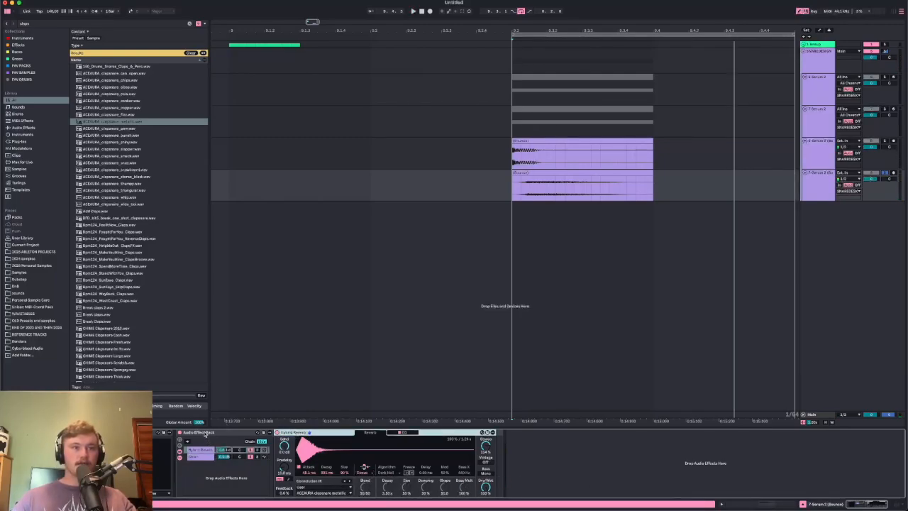
{"action": "left_click", "coordinate": [200, 457]}
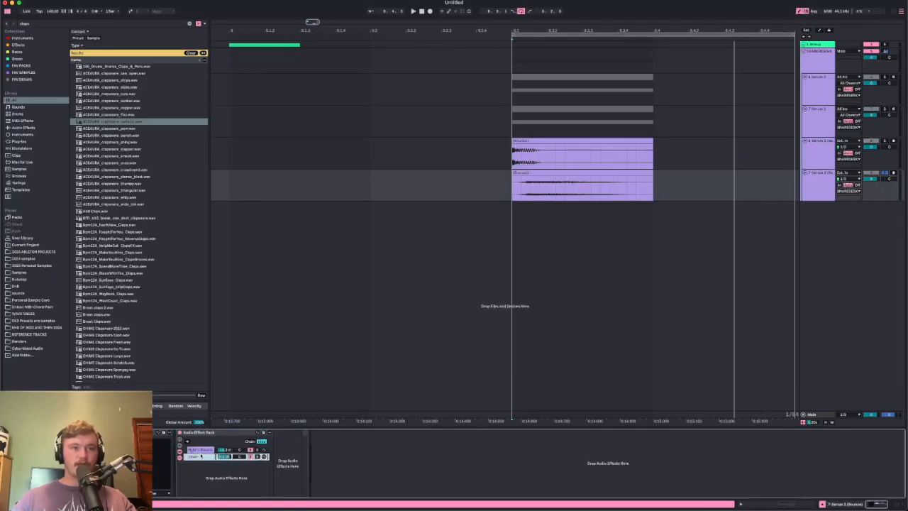
{"action": "left_click", "coordinate": [202, 449]}
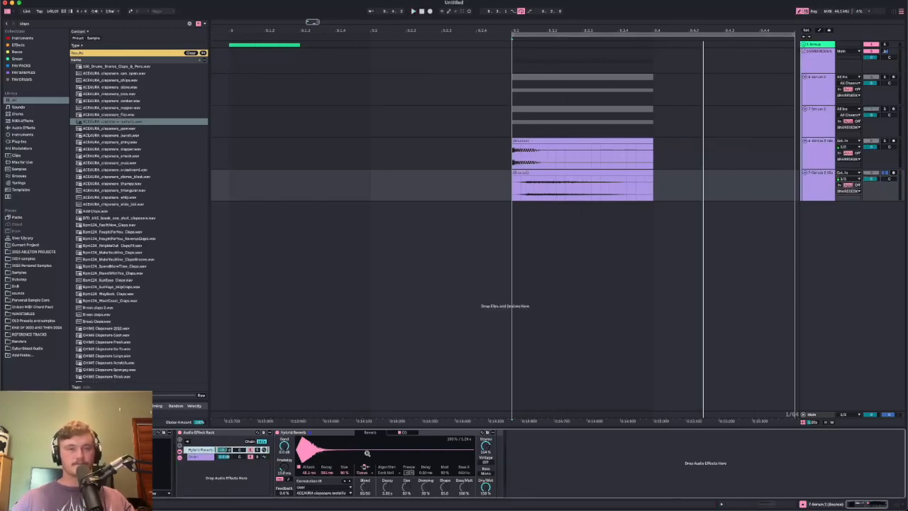
Set Hybrid Reverb's size to 100% and lengthen its decay while listening to the noise layer.
{"action": "key", "text": "space"}
{"action": "left_click_drag", "start_coordinate": [343, 472], "coordinate": [343, 482]}
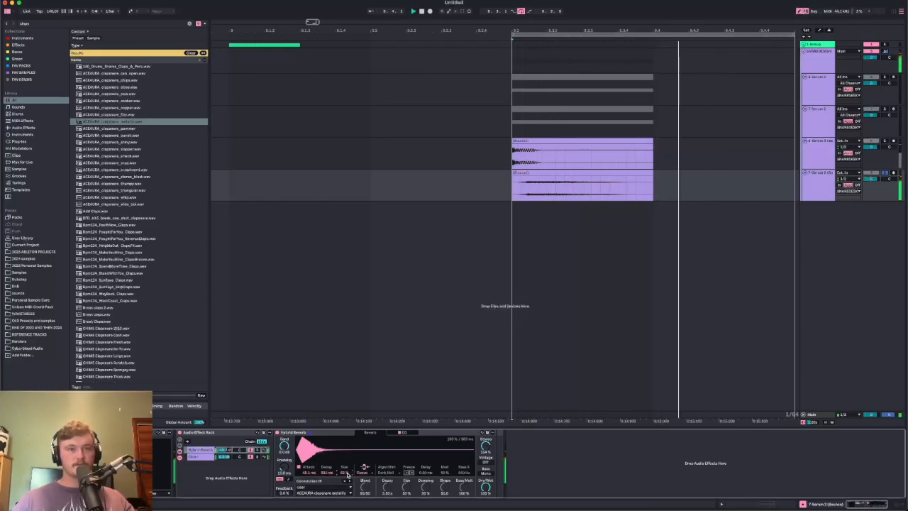
{"action": "left_click_drag", "start_coordinate": [345, 473], "coordinate": [309, 467]}
{"action": "key", "text": "space"}
{"action": "key", "text": "space"}
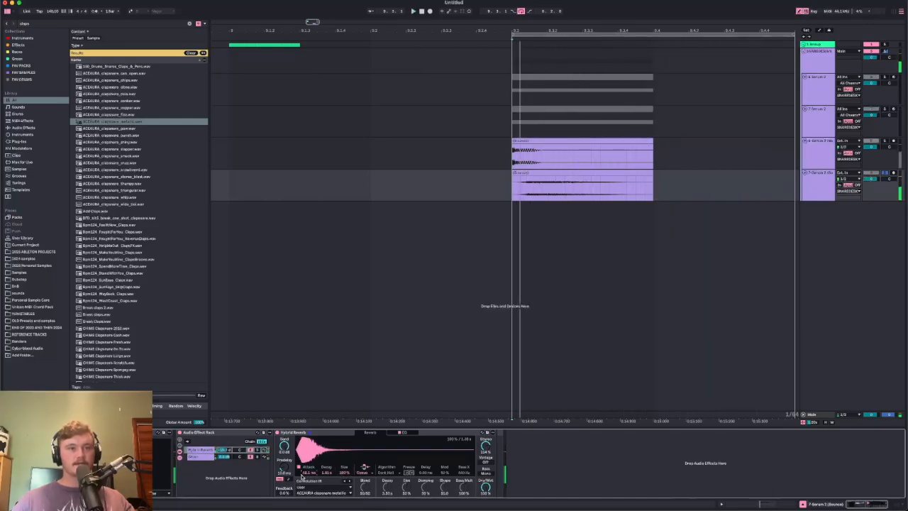
{"action": "key", "text": "space"}
Unsolo the noise layer and play both bounced snare layers together through the SNAREDESIGN group.
{"action": "left_click", "coordinate": [885, 173]}
{"action": "left_click", "coordinate": [818, 57]}
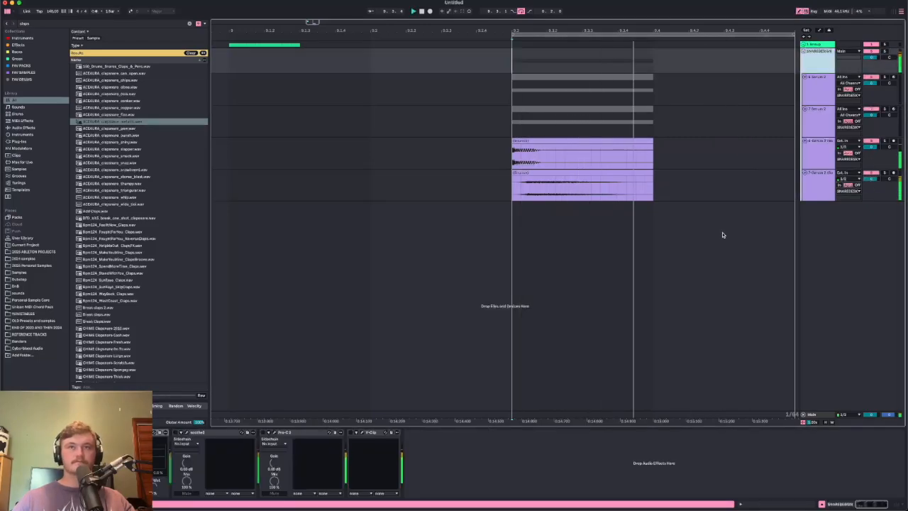
{"action": "left_click", "coordinate": [506, 180]}
{"action": "scroll", "coordinate": [553, 190], "scroll_direction": "right", "scroll_amount": 4}
{"action": "scroll", "coordinate": [413, 152], "scroll_direction": "up", "scroll_amount": 4}
{"action": "key", "text": "space"}
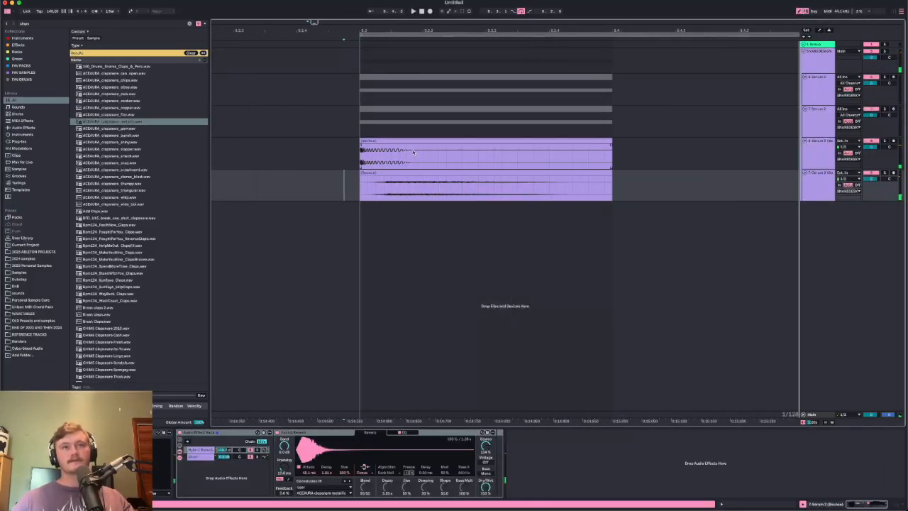
Select both bounced snare clips and turn off Warp for them.
{"action": "left_click", "coordinate": [410, 141]}
{"action": "key", "text": "minus"}
{"action": "double_click", "coordinate": [414, 173]}
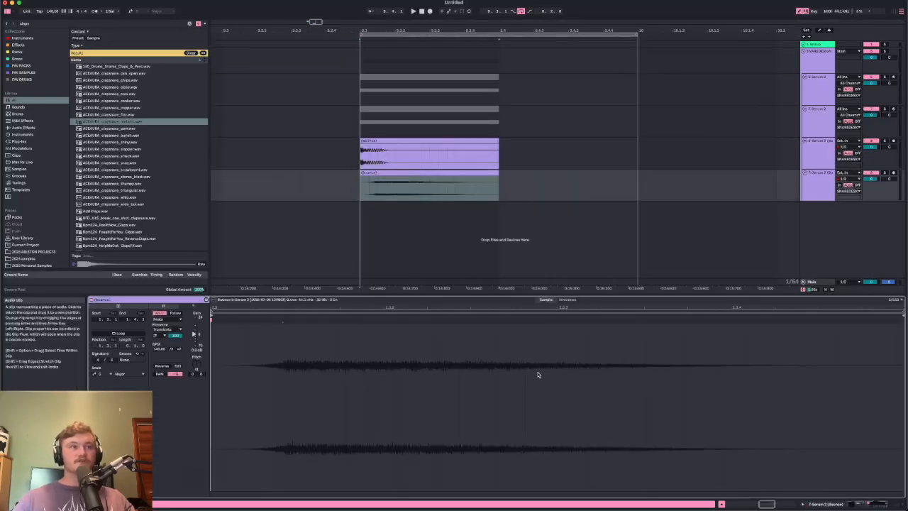
{"action": "left_click", "coordinate": [610, 153], "text": "shift"}
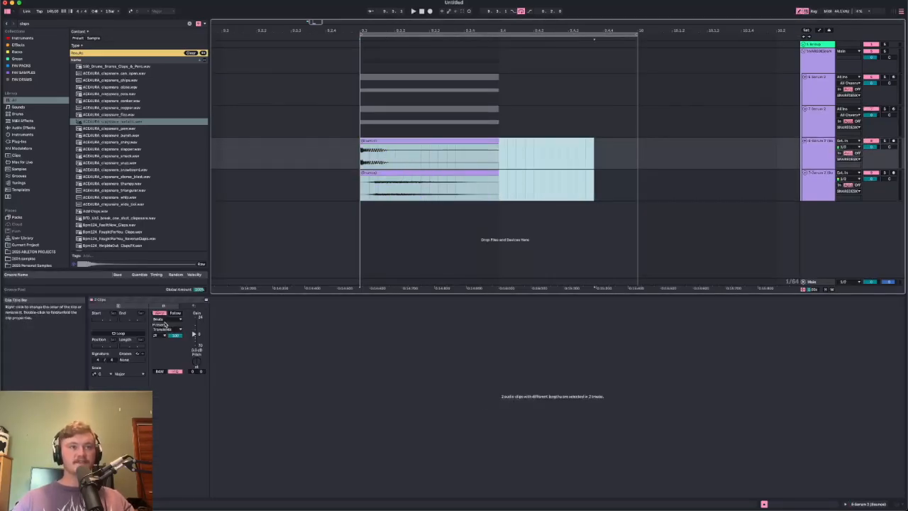
{"action": "left_click", "coordinate": [163, 314]}
Transpose the tonal snare layer's clip by ear during playback and try the pitch control on the noise layer's clip.
{"action": "left_click", "coordinate": [345, 156]}
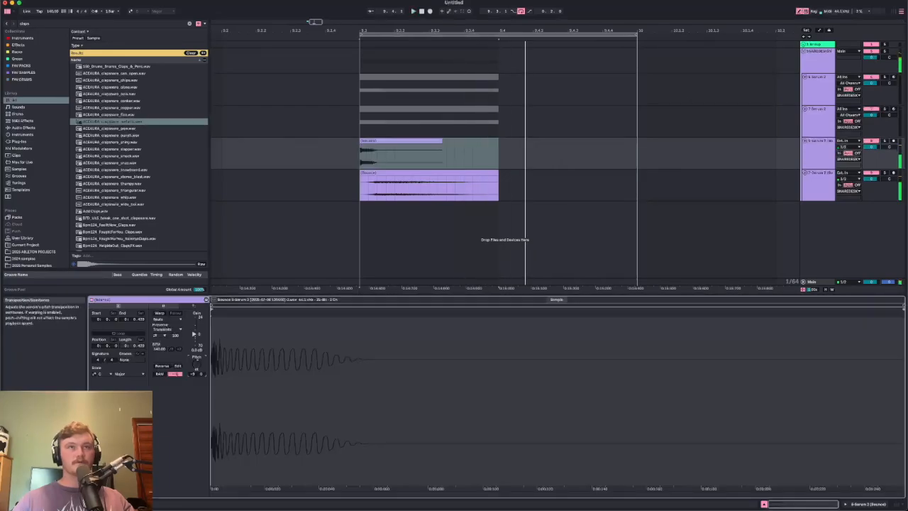
{"action": "left_click_drag", "start_coordinate": [196, 363], "coordinate": [197, 375]}
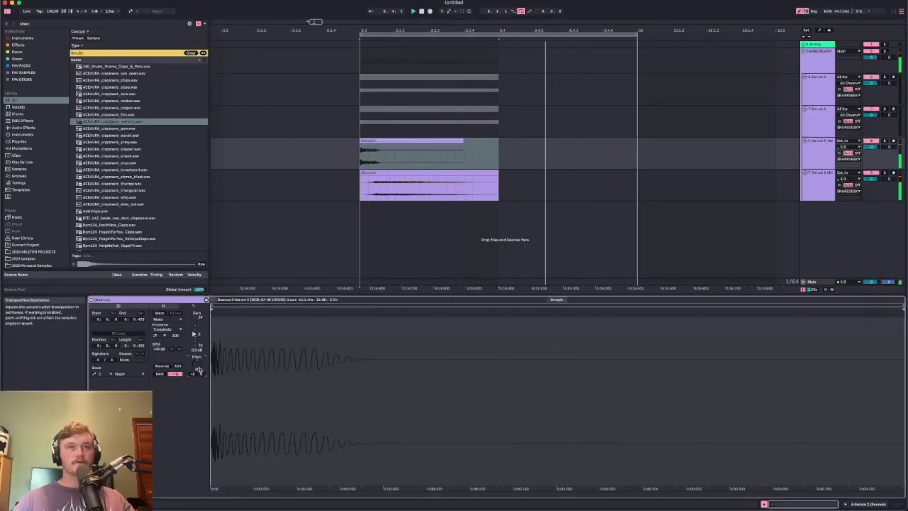
{"action": "key", "text": "space"}
{"action": "left_click", "coordinate": [361, 151]}
{"action": "left_click_drag", "start_coordinate": [195, 366], "coordinate": [195, 360]}
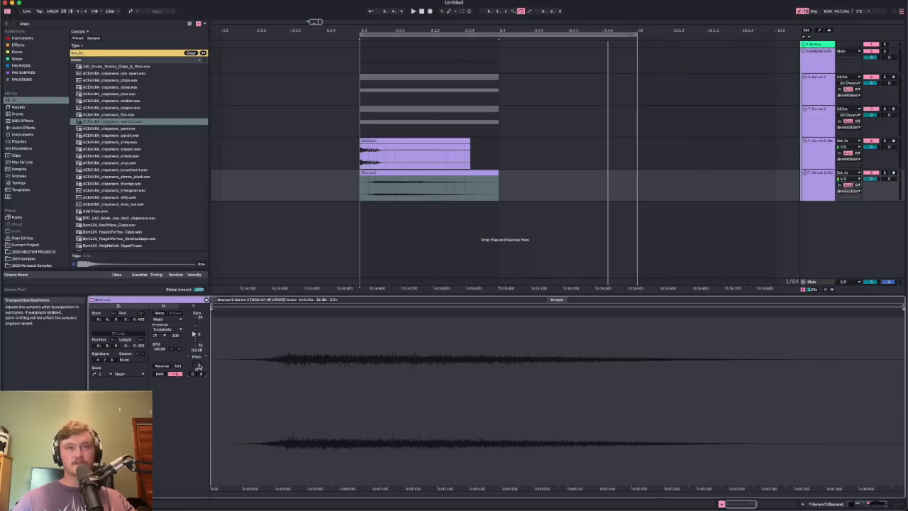
Shorten the tonal layer's clip to its initial hit with a fade-out, and fade in the start of the noise layer's clip.
{"action": "key", "text": "space"}
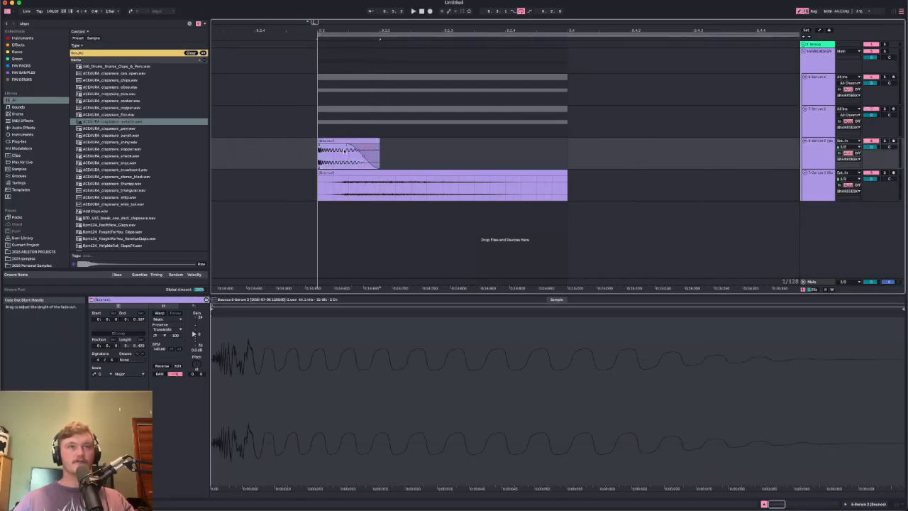
{"action": "mouse_move", "coordinate": [378, 168]}
{"action": "left_mouse_down"}
{"action": "mouse_move", "coordinate": [326, 178]}
{"action": "mouse_move", "coordinate": [344, 179]}
{"action": "left_mouse_up"}
{"action": "key", "text": "space"}
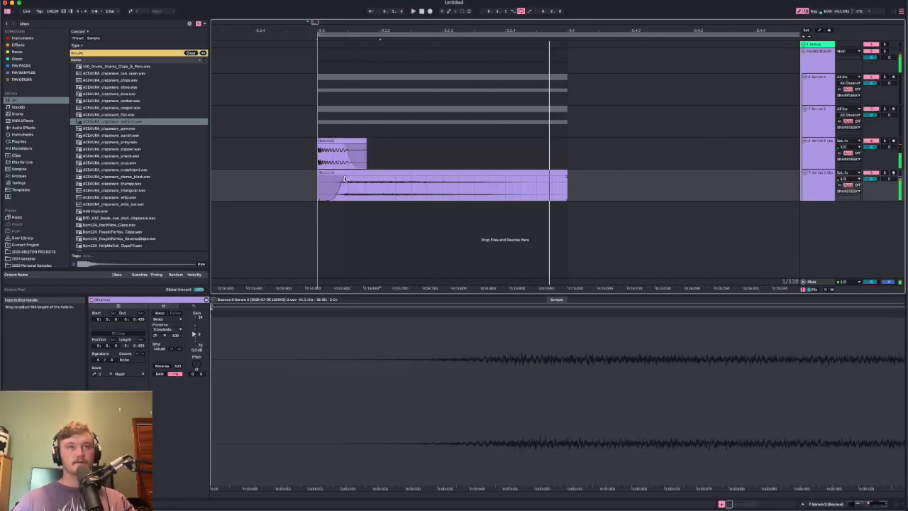
Enable and open soothe2 on the SNAREDESIGN group, and compare the snare with its bypass on and off.
{"action": "scroll", "coordinate": [349, 180], "scroll_direction": "down", "scroll_amount": 2}
{"action": "double_click", "coordinate": [821, 58]}
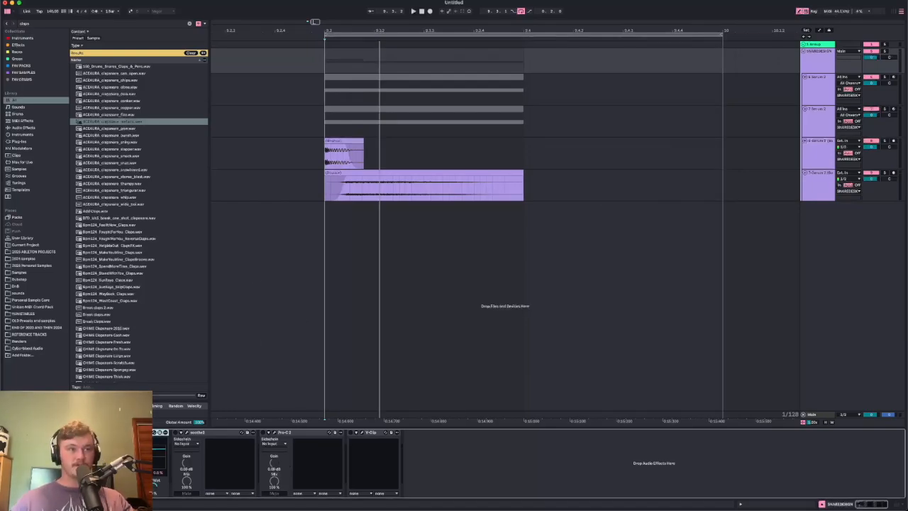
{"action": "key", "text": "space"}
{"action": "left_click", "coordinate": [175, 432]}
{"action": "left_click", "coordinate": [186, 432]}
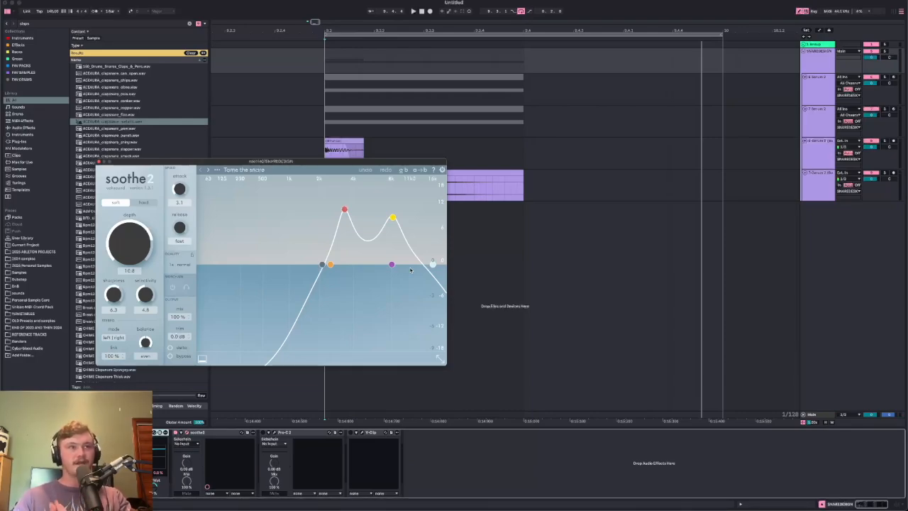
{"action": "left_click", "coordinate": [178, 354]}
{"action": "left_click", "coordinate": [178, 354]}
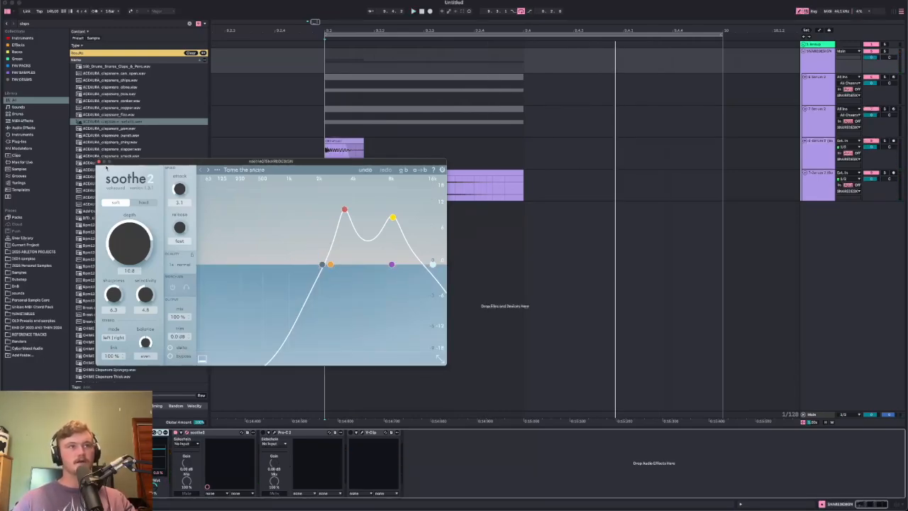
Close soothe2, enable Pro-C 2 and V-Clip on the group, and check both plug-ins during playback.
{"action": "left_click", "coordinate": [98, 162]}
{"action": "left_click", "coordinate": [274, 432]}
{"action": "key", "text": "space"}
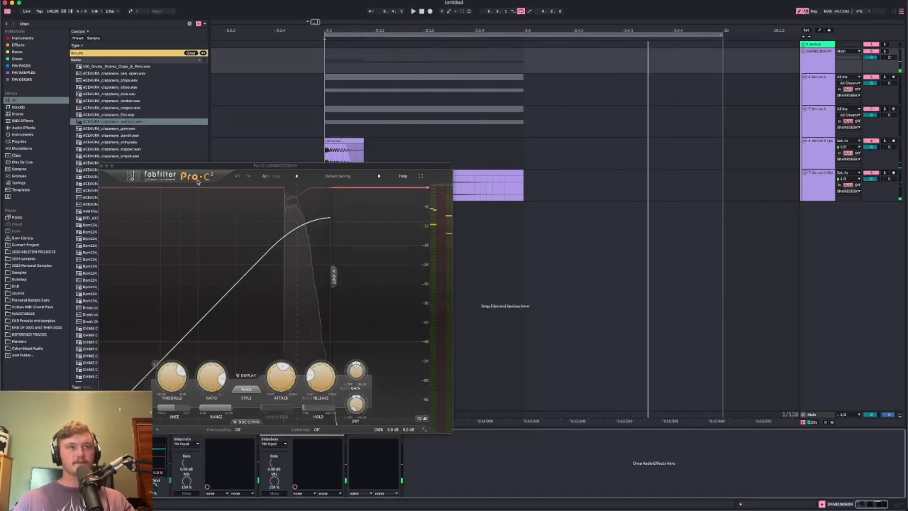
{"action": "left_click", "coordinate": [362, 436]}
{"action": "left_click", "coordinate": [363, 436]}
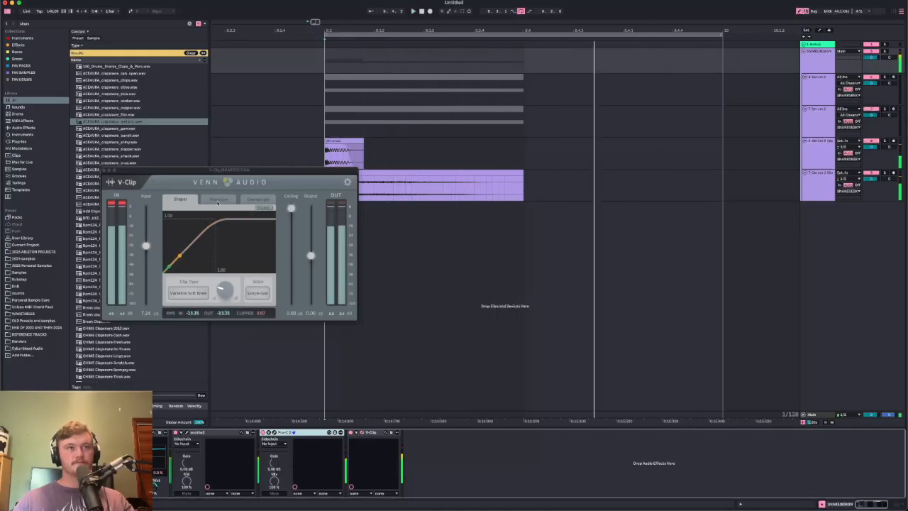
{"action": "left_click", "coordinate": [105, 171]}
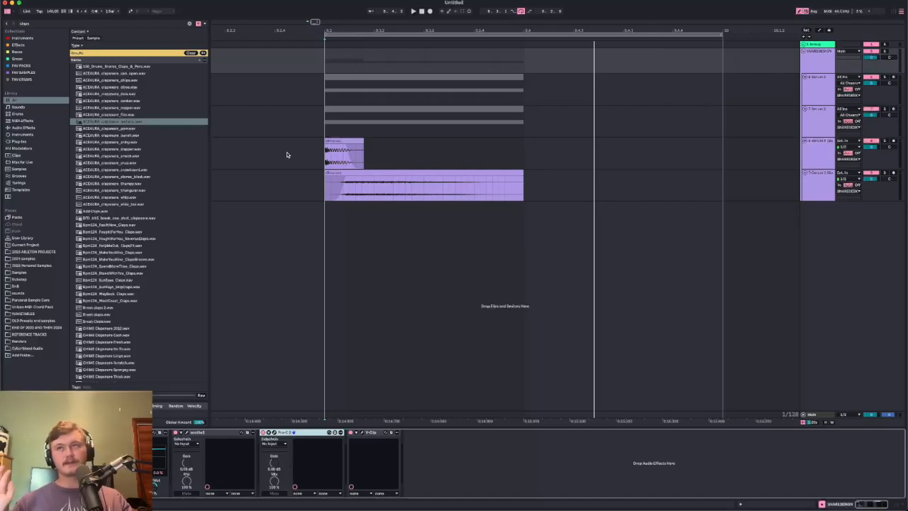
Add an audio track below the snare layers, set its input to the SNAREDESIGN group, and arm it to record the processed snare.
{"action": "left_click", "coordinate": [829, 61]}
{"action": "key", "text": "super+t"}
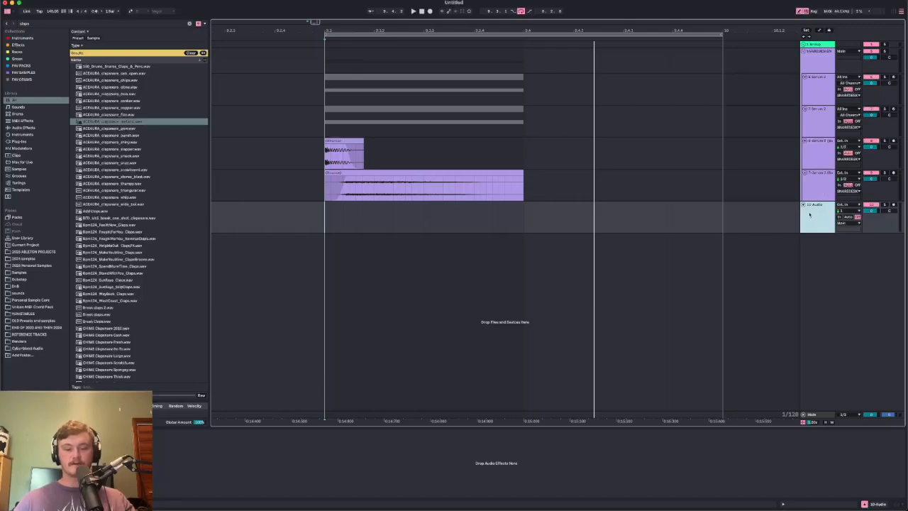
{"action": "left_click", "coordinate": [847, 205]}
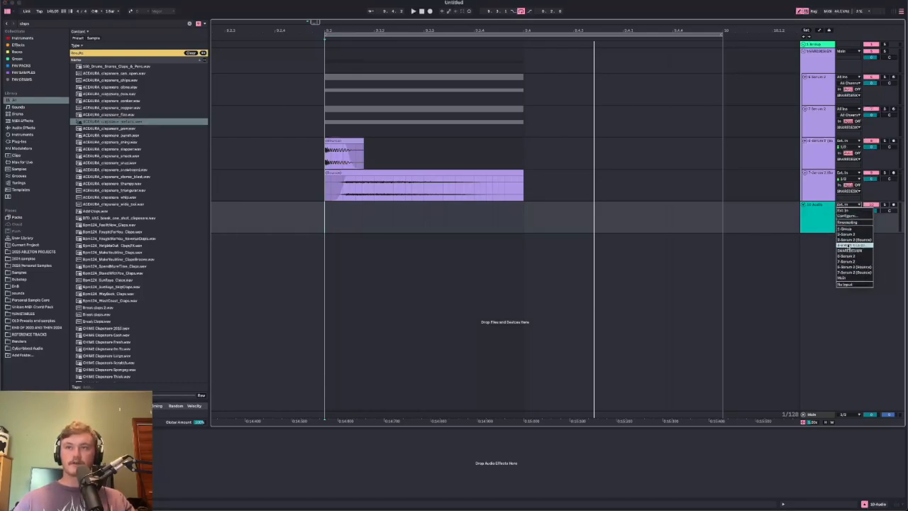
{"action": "left_click", "coordinate": [849, 250]}
{"action": "left_click", "coordinate": [893, 205]}
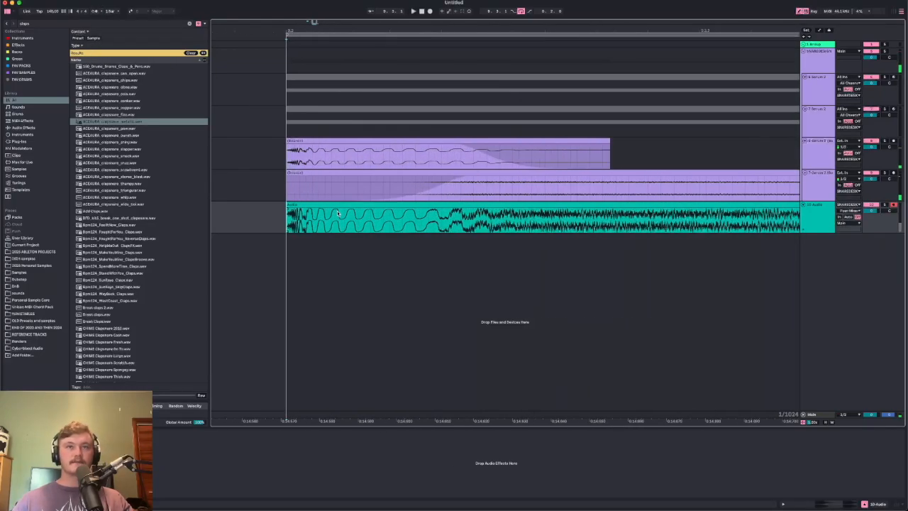
{"action": "scroll", "coordinate": [307, 215], "scroll_direction": "down", "scroll_amount": 15}
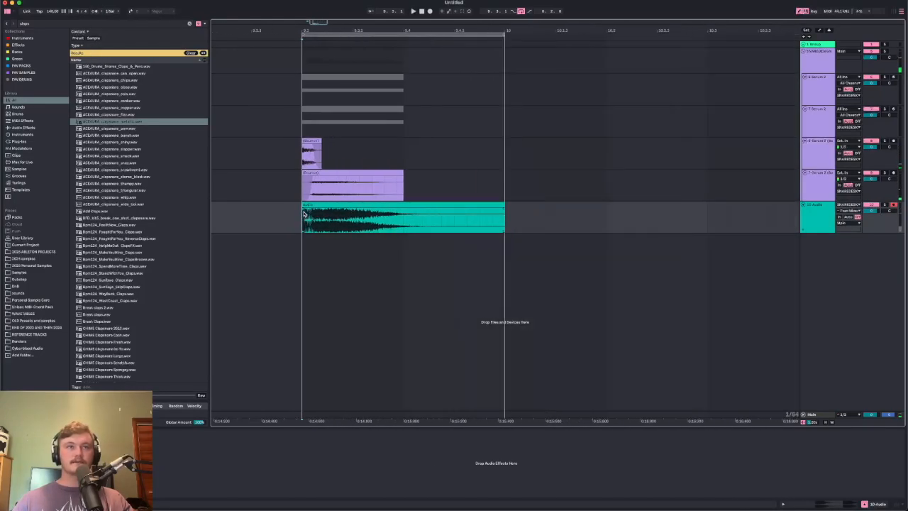
{"action": "scroll", "coordinate": [307, 215], "scroll_direction": "left", "scroll_amount": 4}
Export the recorded snare clip as an audio file into the drum kit's SNARE folder, replacing the suggested kick_happening file name.
{"action": "left_click", "coordinate": [402, 205]}
{"action": "left_click", "coordinate": [40, 2]}
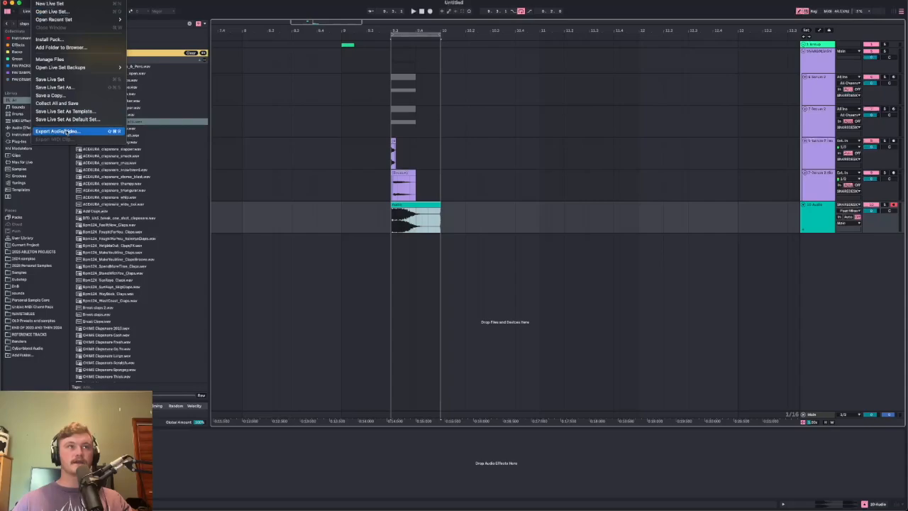
{"action": "left_click", "coordinate": [58, 132]}
{"action": "left_click", "coordinate": [468, 374]}
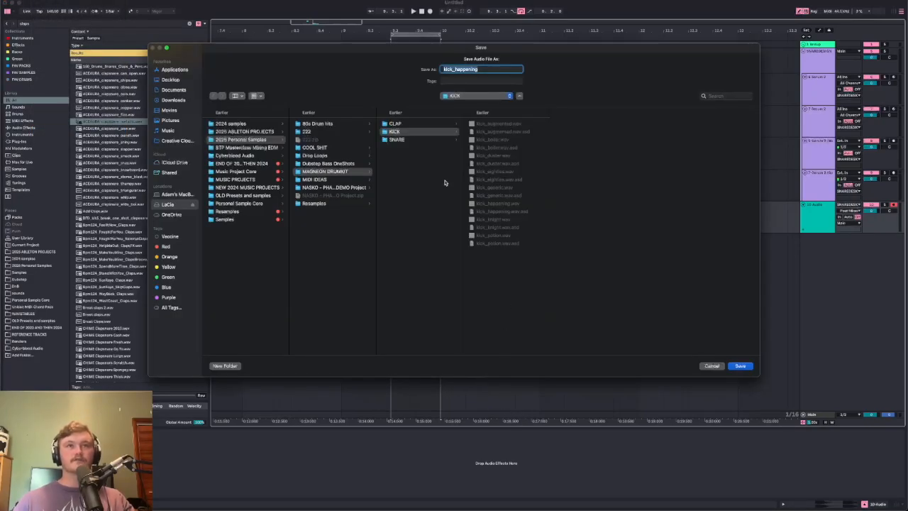
{"action": "left_click", "coordinate": [423, 140]}
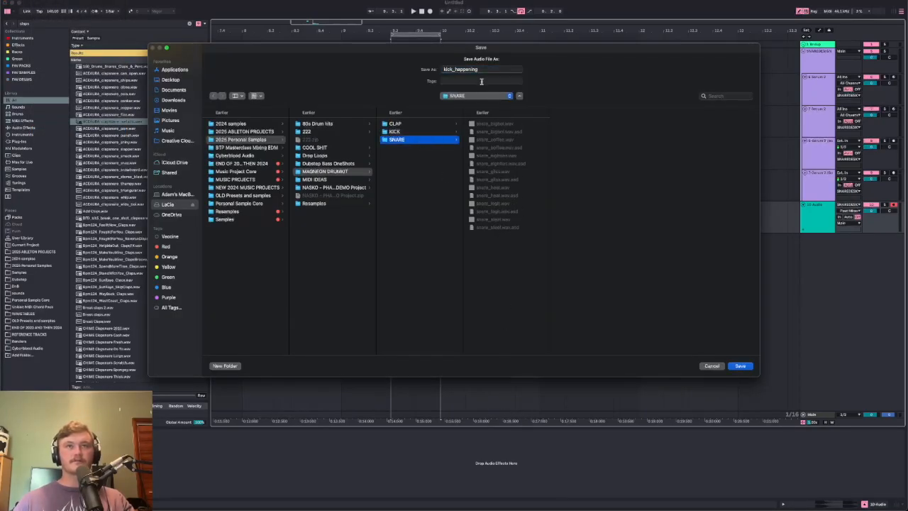
{"action": "left_click_drag", "start_coordinate": [485, 68], "coordinate": [426, 69]}
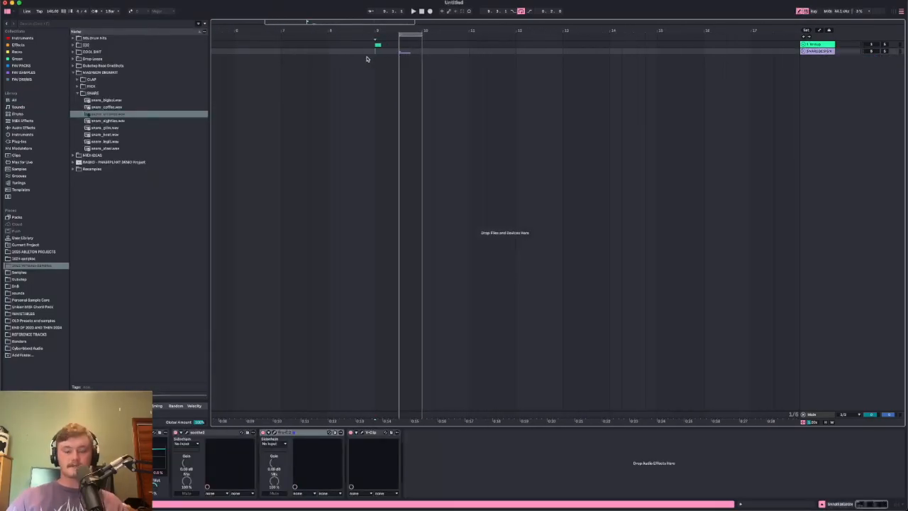
Locate CLAPDESIGN.als under COOL SHIT in 2025 Personal Samples and import its tracks into the arrangement.
{"action": "left_click", "coordinate": [366, 58]}
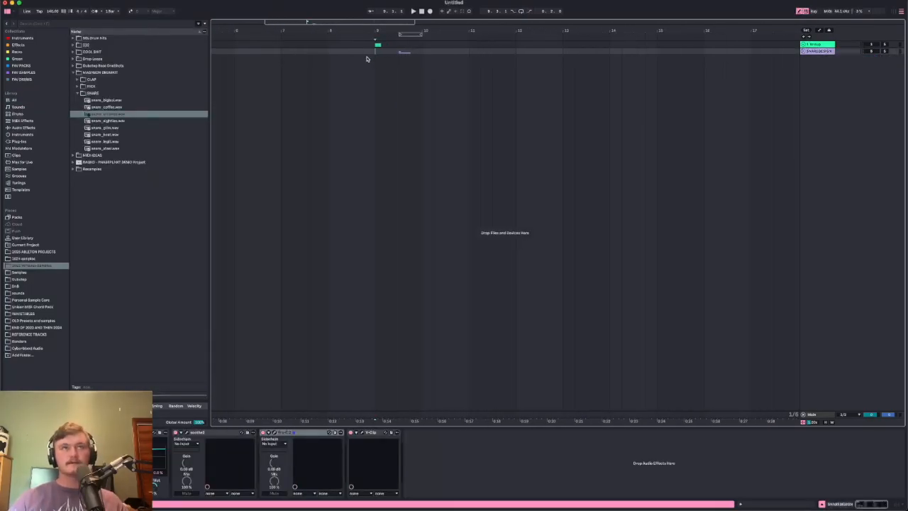
{"action": "left_click", "coordinate": [24, 258]}
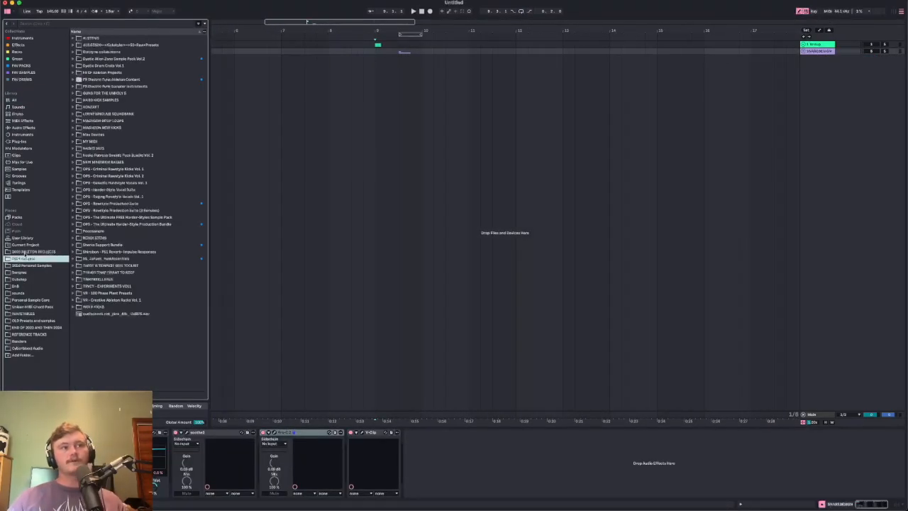
{"action": "left_click", "coordinate": [29, 301]}
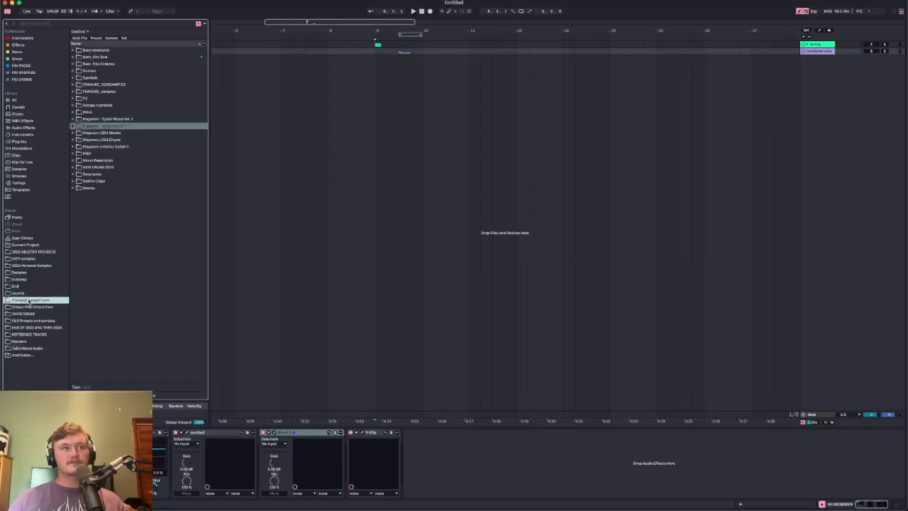
{"action": "left_click", "coordinate": [29, 265]}
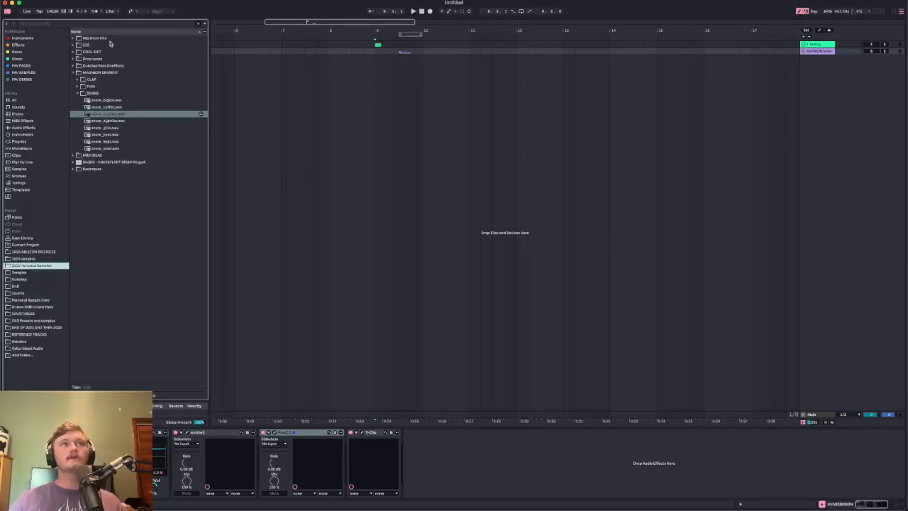
{"action": "left_click", "coordinate": [73, 73]}
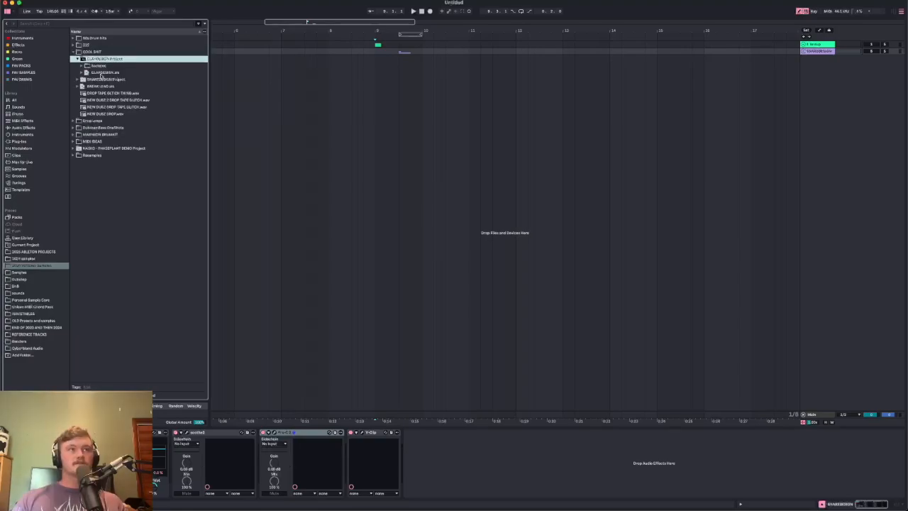
{"action": "left_click", "coordinate": [101, 73]}
{"action": "left_click_drag", "start_coordinate": [572, 103], "coordinate": [371, 83]}
{"action": "scroll", "coordinate": [374, 83], "scroll_direction": "up", "scroll_amount": 5}
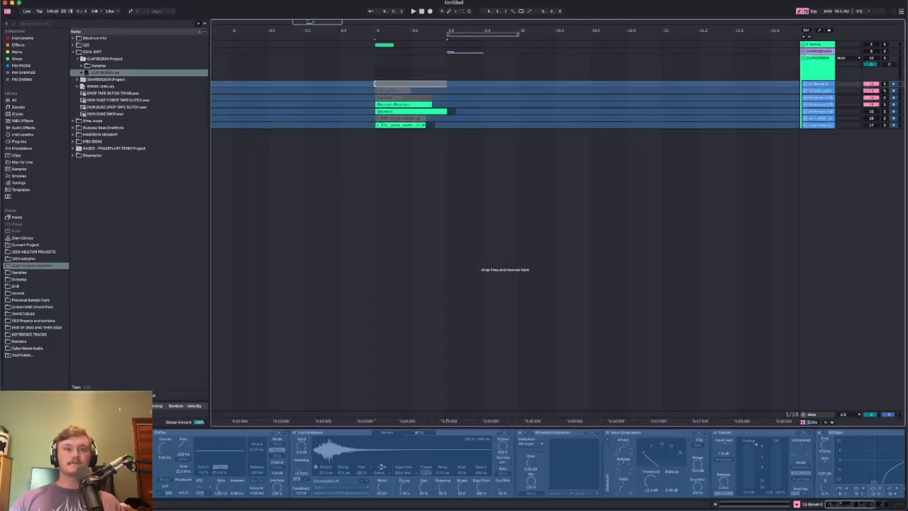
Unfreeze the first Serum 2 track of the clap group, reactivate its clip, open Serum 2 and activate the CLAPDESIGN group.
{"action": "right_click", "coordinate": [823, 85]}
{"action": "left_click", "coordinate": [782, 131]}
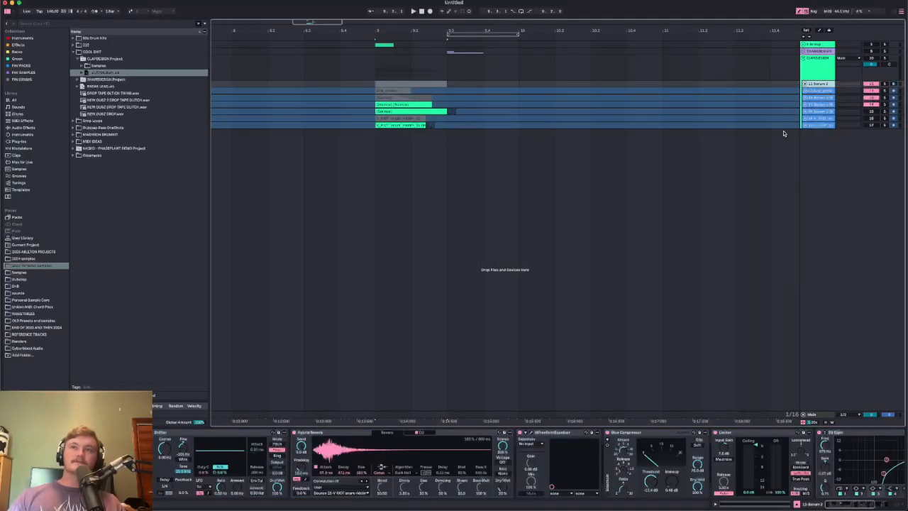
{"action": "scroll", "coordinate": [437, 85], "scroll_direction": "up", "scroll_amount": 5}
{"action": "left_click", "coordinate": [438, 84]}
{"action": "key", "text": "0"}
{"action": "left_click", "coordinate": [398, 267]}
{"action": "left_click", "coordinate": [384, 95]}
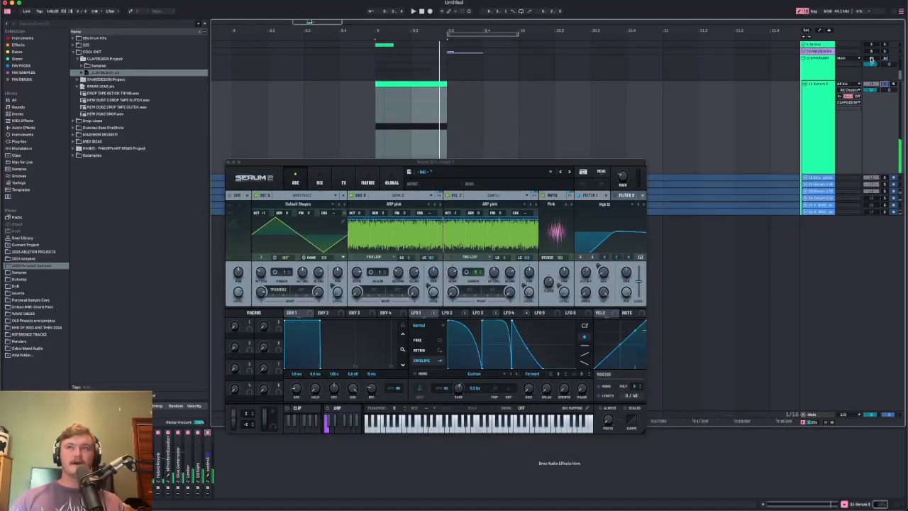
{"action": "left_click", "coordinate": [871, 59]}
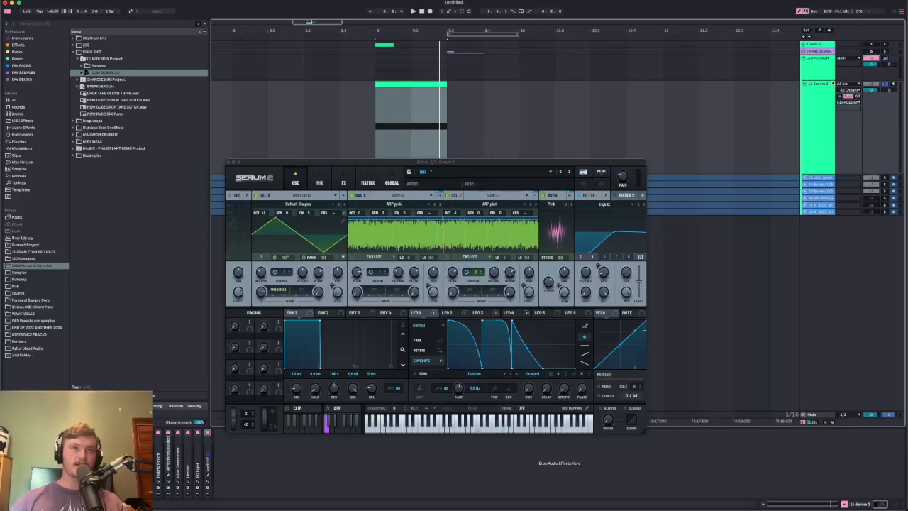
Examine the clap patch's effects page, and inspect LFO 2 and LFO 3 alongside oscillator A.
{"action": "left_click", "coordinate": [343, 182]}
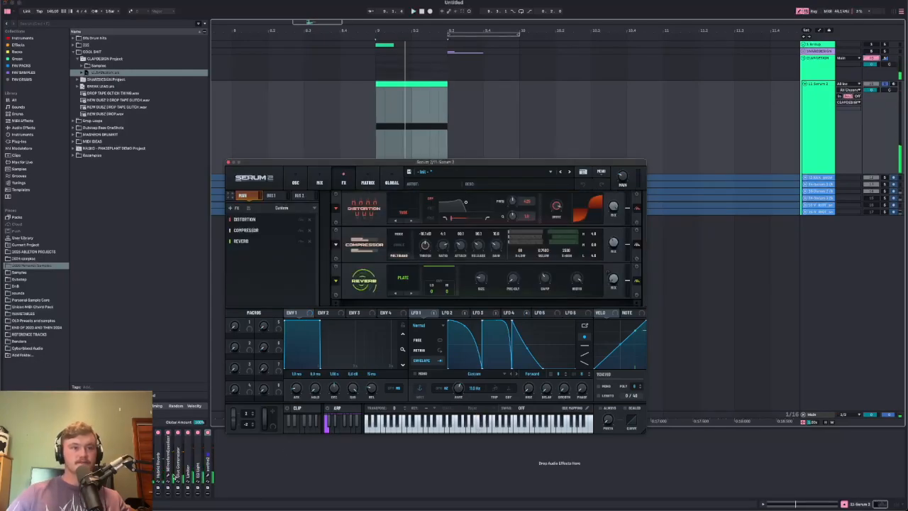
{"action": "left_click", "coordinate": [145, 461]}
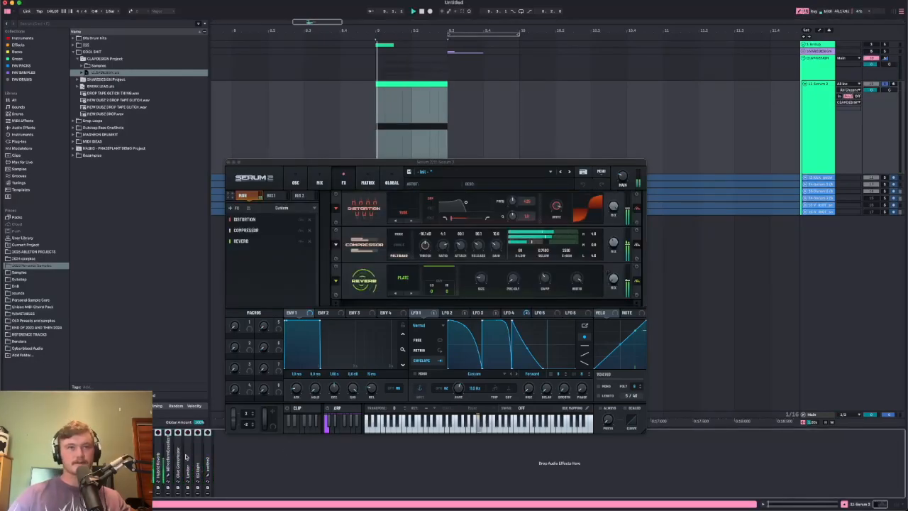
{"action": "left_click", "coordinate": [295, 182]}
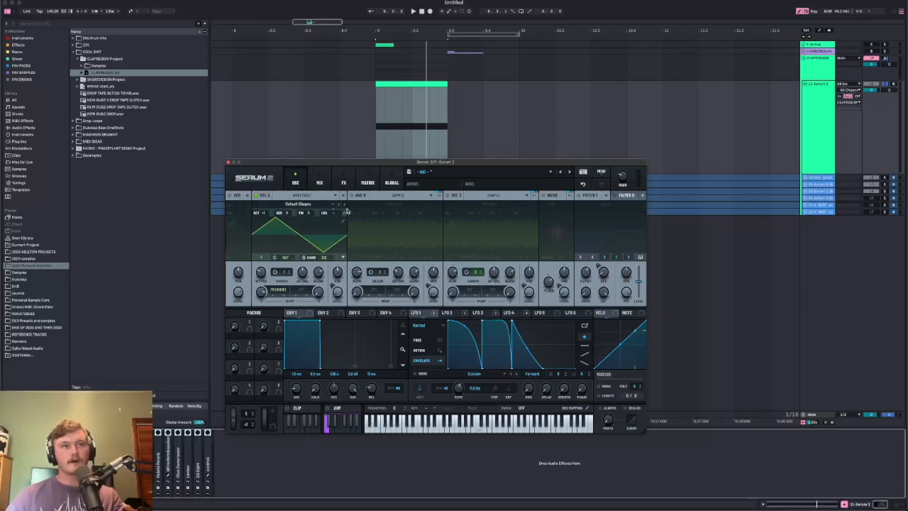
{"action": "left_click", "coordinate": [458, 315]}
{"action": "left_click", "coordinate": [479, 315]}
{"action": "left_click", "coordinate": [465, 316]}
{"action": "left_click", "coordinate": [490, 313]}
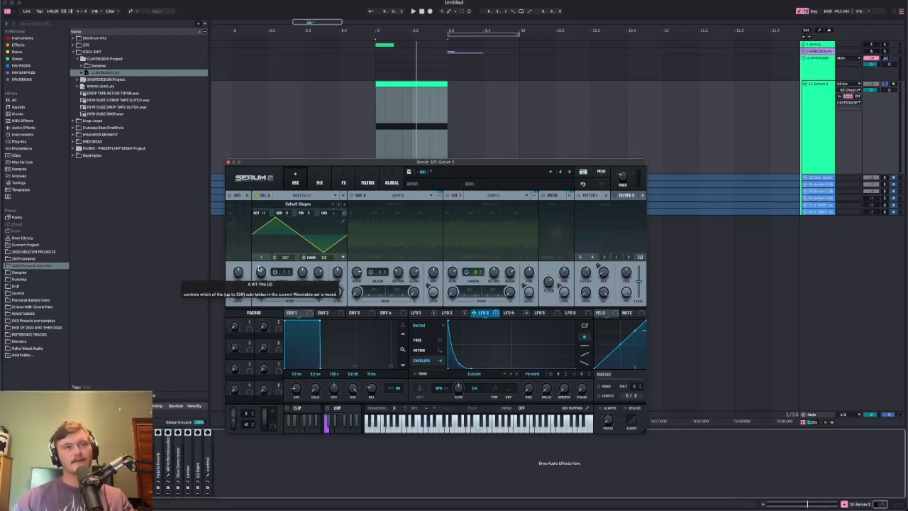
Enable oscillators B and C and the noise oscillator in the clap patch, switching the noise off and on.
{"action": "left_click", "coordinate": [353, 194]}
{"action": "left_click", "coordinate": [448, 194]}
{"action": "left_click", "coordinate": [542, 196]}
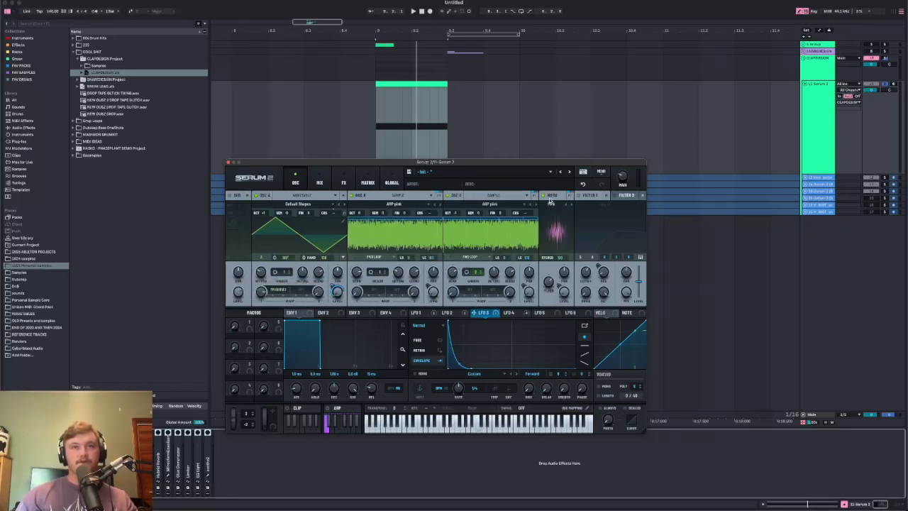
{"action": "left_click", "coordinate": [543, 195]}
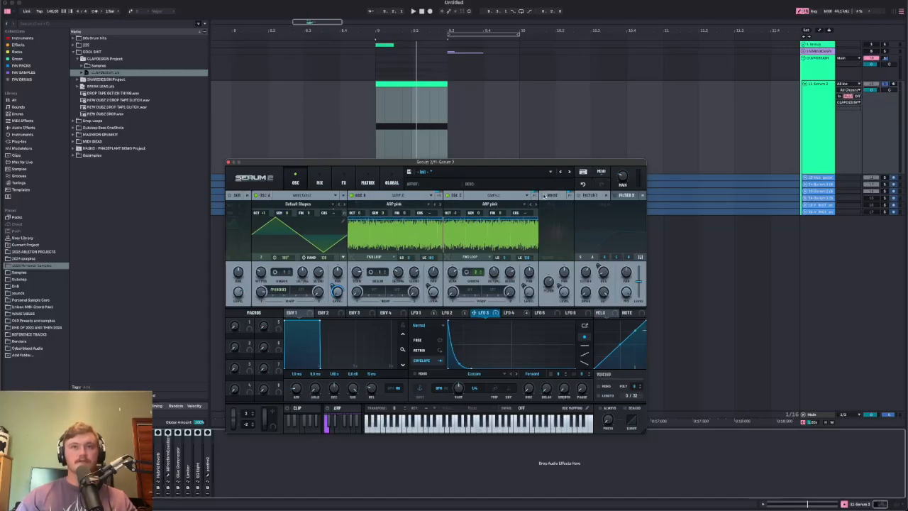
{"action": "left_click", "coordinate": [451, 195]}
{"action": "left_click", "coordinate": [461, 196]}
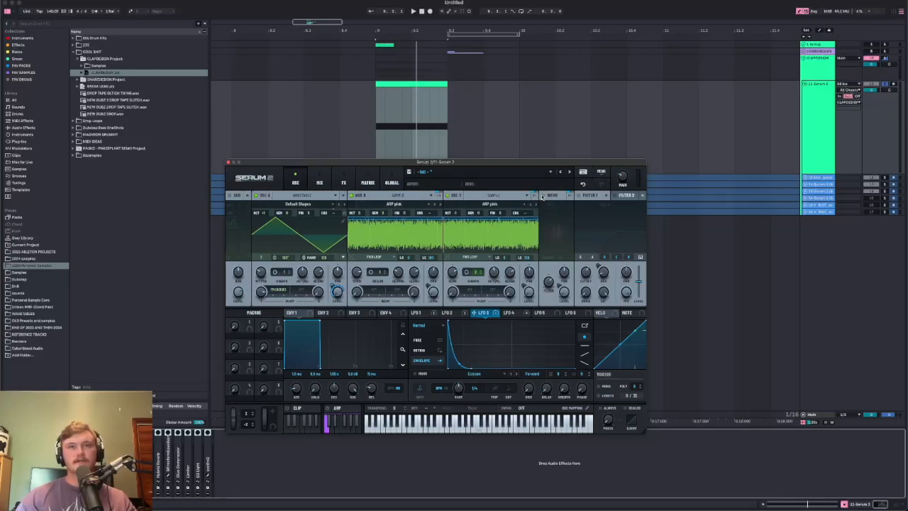
{"action": "left_click", "coordinate": [542, 195]}
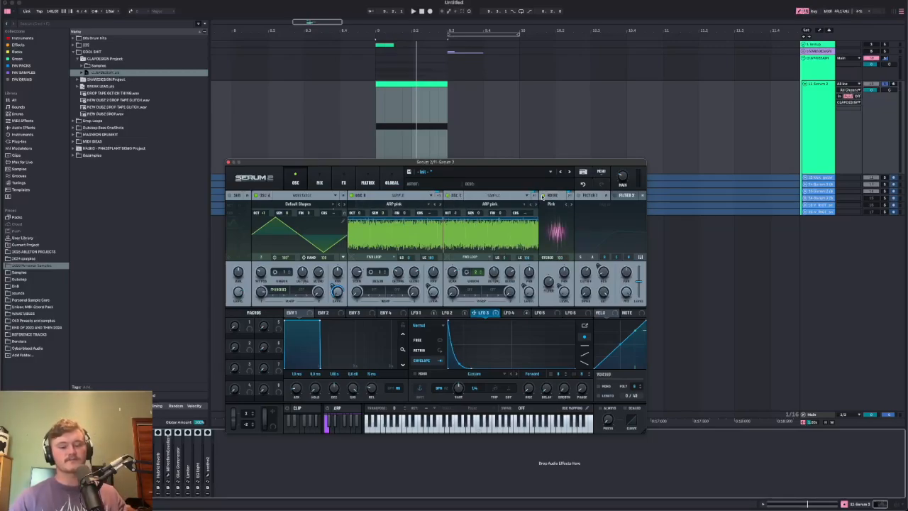
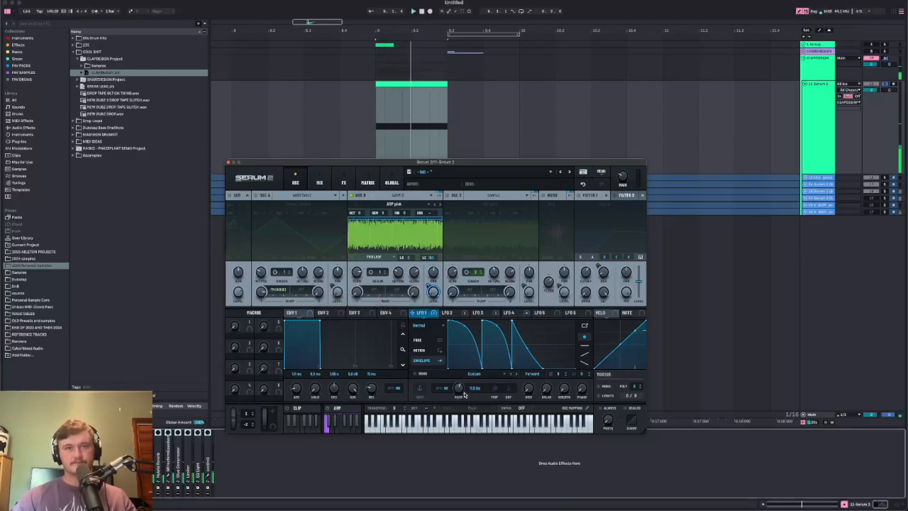
Re-enable oscillator A, show LFO 4, and switch the noise oscillator back on while auditioning the clap patch.
{"action": "key", "text": "space"}
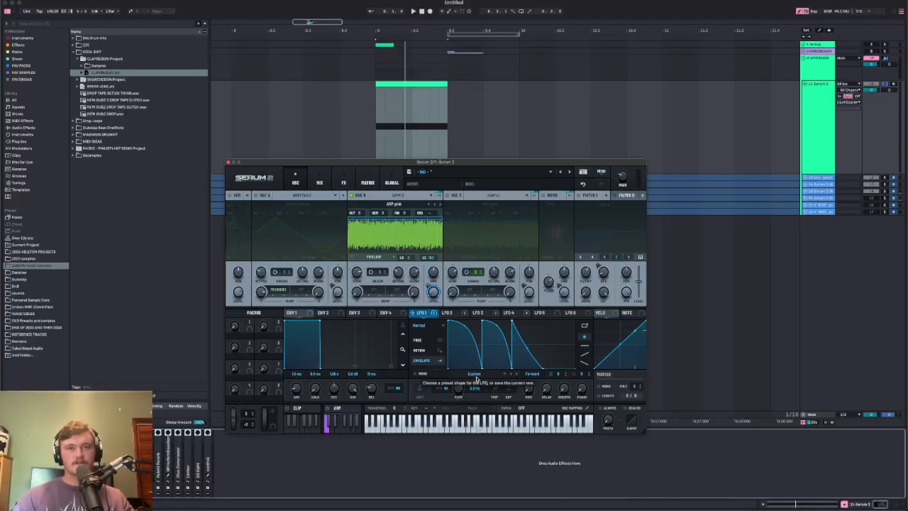
{"action": "left_click", "coordinate": [256, 195]}
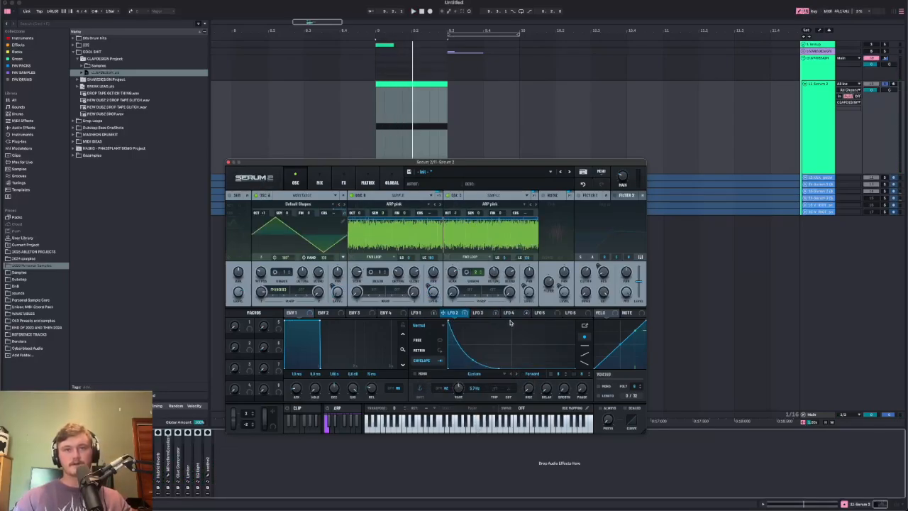
{"action": "left_click", "coordinate": [509, 314]}
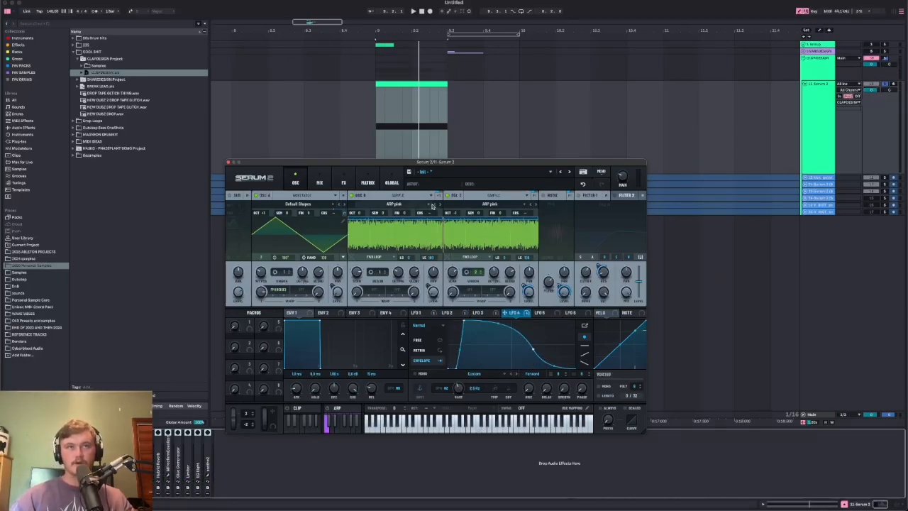
{"action": "left_click", "coordinate": [551, 195]}
{"action": "key", "text": "space"}
{"action": "key", "text": "space"}
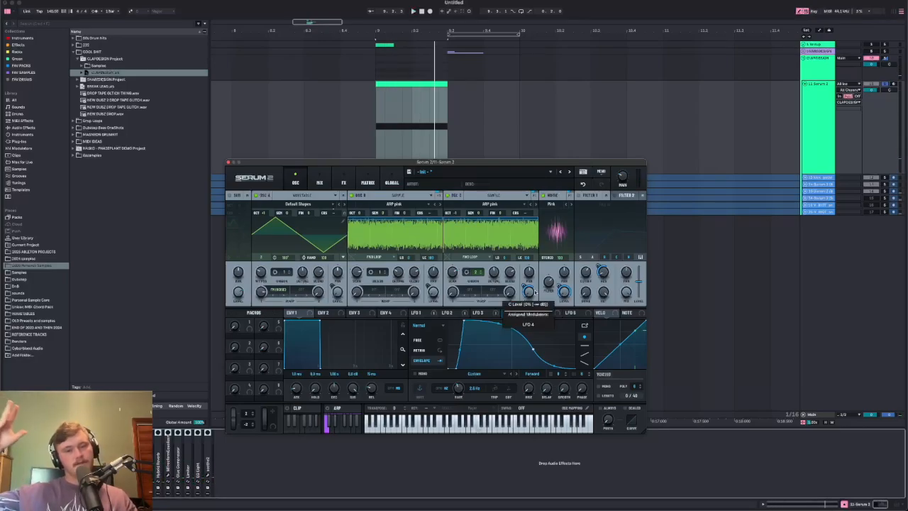
{"action": "key", "text": "space"}
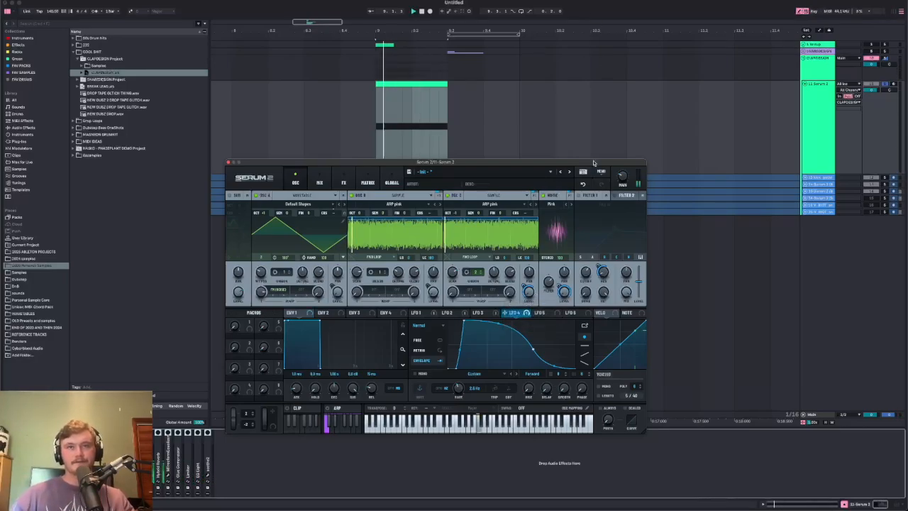
{"action": "key", "text": "space"}
Turn on the clap patch's high-pass filter and audition the sound.
{"action": "left_click", "coordinate": [590, 195]}
{"action": "key", "text": "space"}
{"action": "key", "text": "space"}
{"action": "key", "text": "space"}
{"action": "key", "text": "space"}
{"action": "key", "text": "space"}
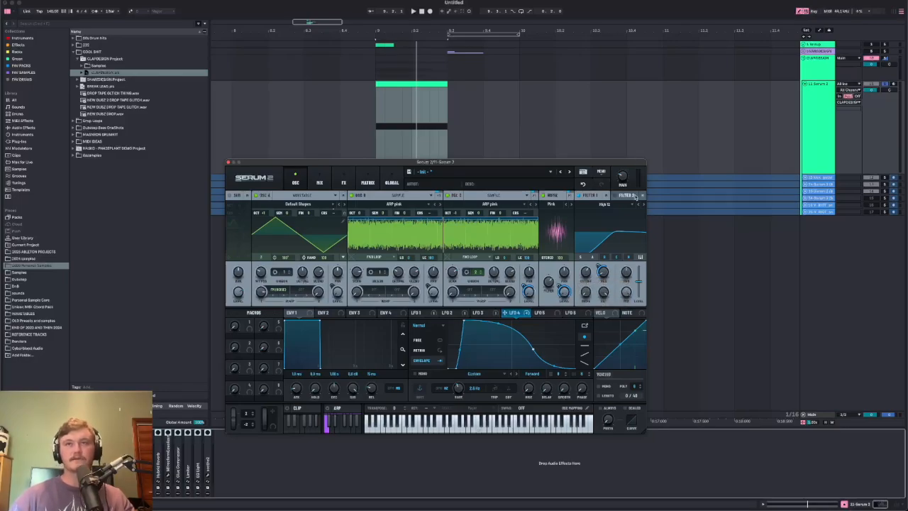
Re-enable the distortion, compressor and reverb in Serum's effects chain one at a time during playback, and close the plug-in window.
{"action": "left_click", "coordinate": [343, 182]}
{"action": "left_click", "coordinate": [636, 208]}
{"action": "key", "text": "space"}
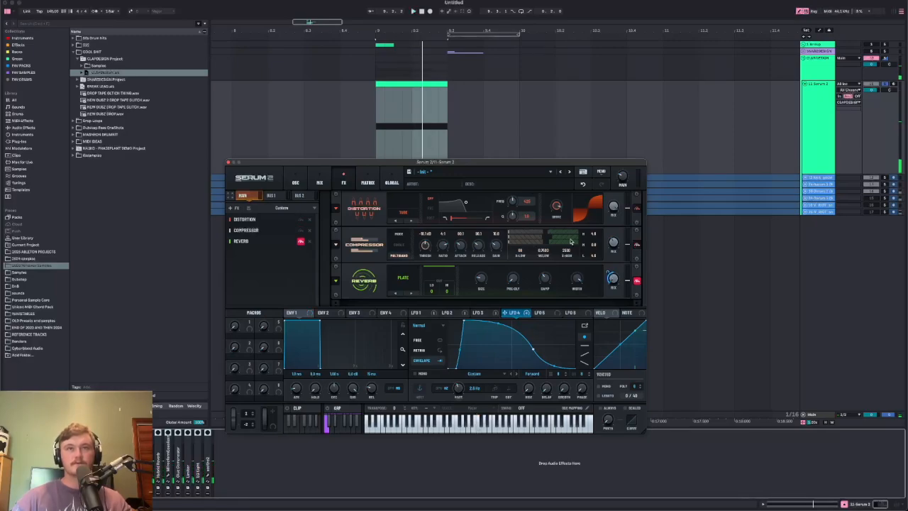
{"action": "left_click", "coordinate": [637, 245]}
{"action": "left_click", "coordinate": [636, 281]}
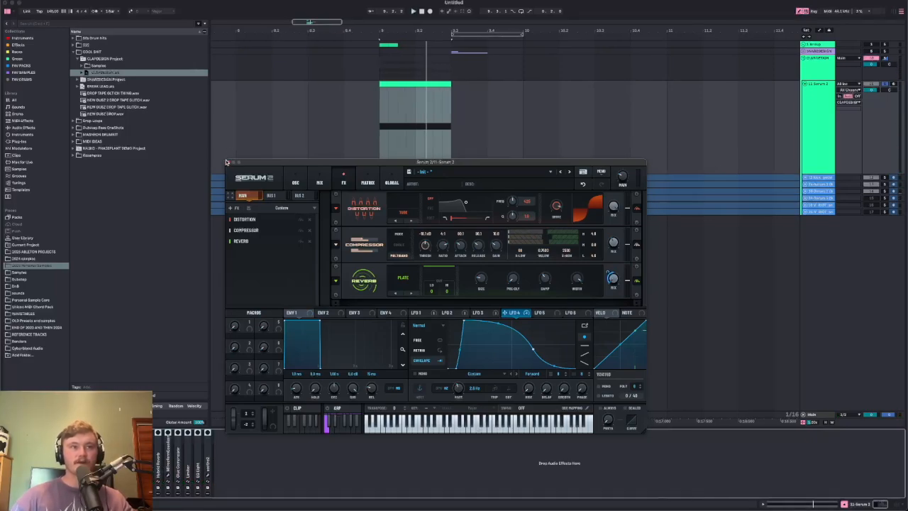
{"action": "left_click", "coordinate": [227, 162]}
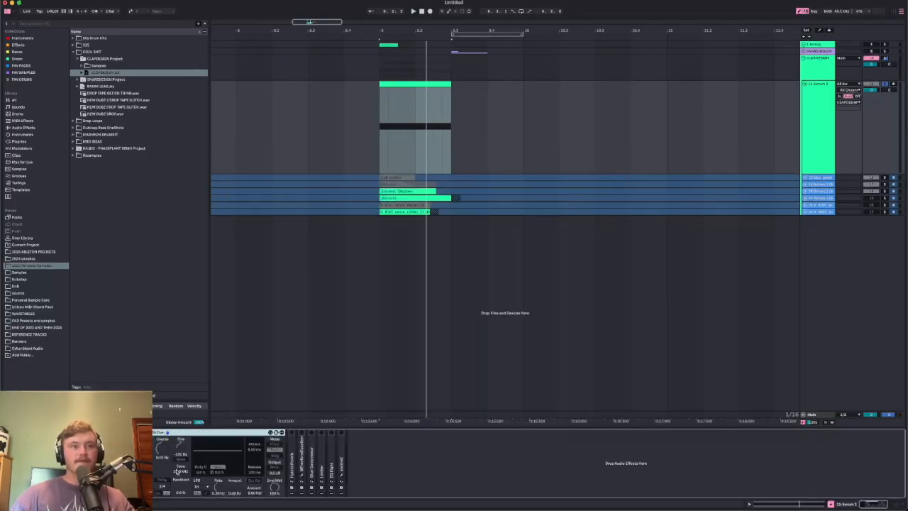
Turn on the Shifter and Hybrid Reverb on the Serum 2 track, comparing the Shifter on and off during playback.
{"action": "double_click", "coordinate": [292, 456]}
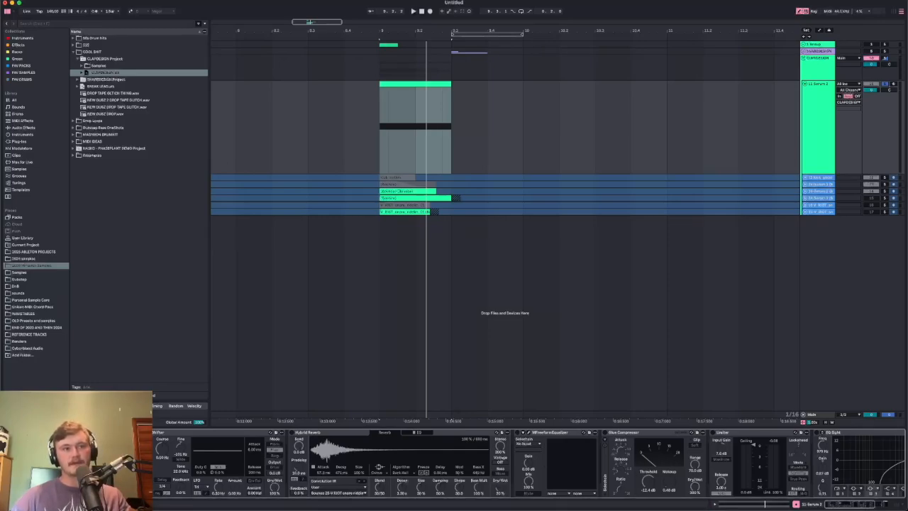
{"action": "left_click", "coordinate": [147, 432]}
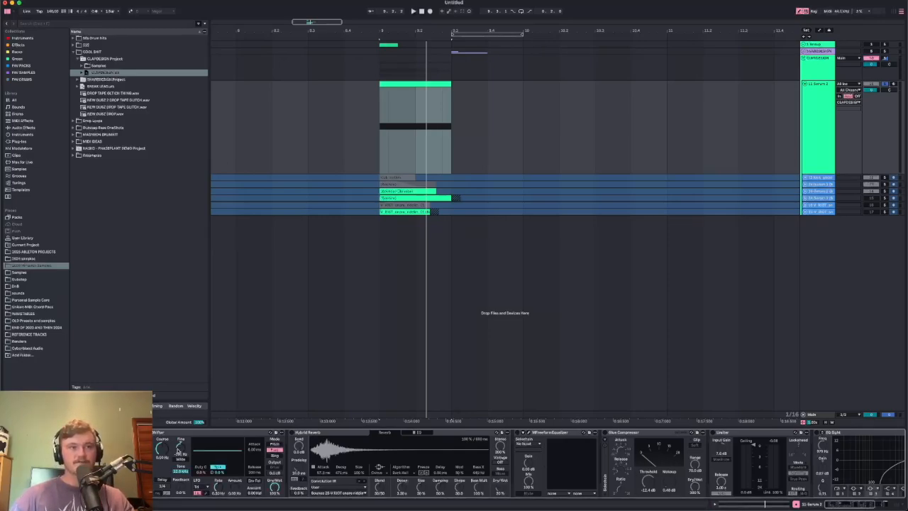
{"action": "key", "text": "space"}
{"action": "key", "text": "space"}
{"action": "left_click", "coordinate": [147, 432]}
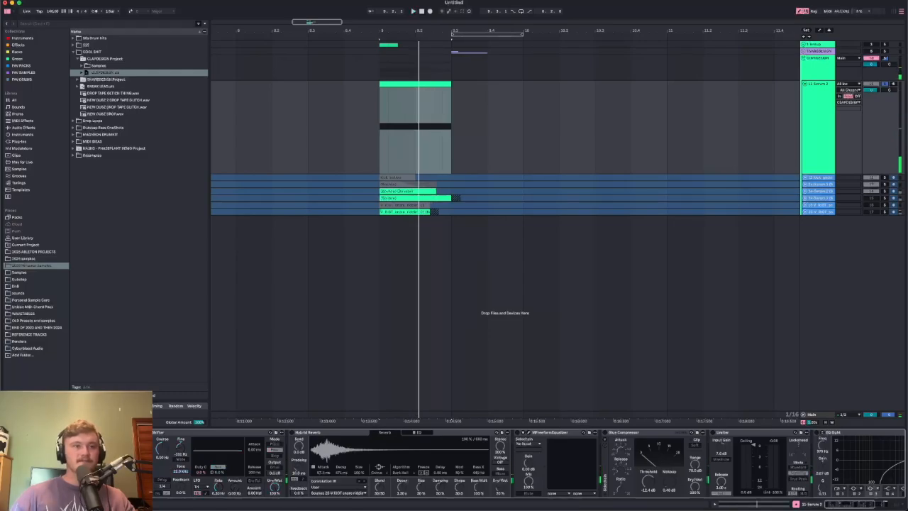
{"action": "left_click", "coordinate": [147, 432]}
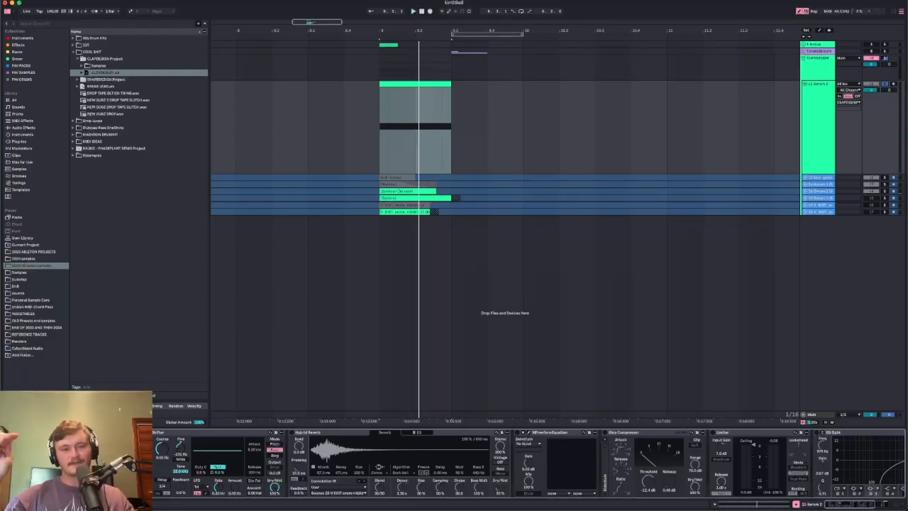
{"action": "key", "text": "space"}
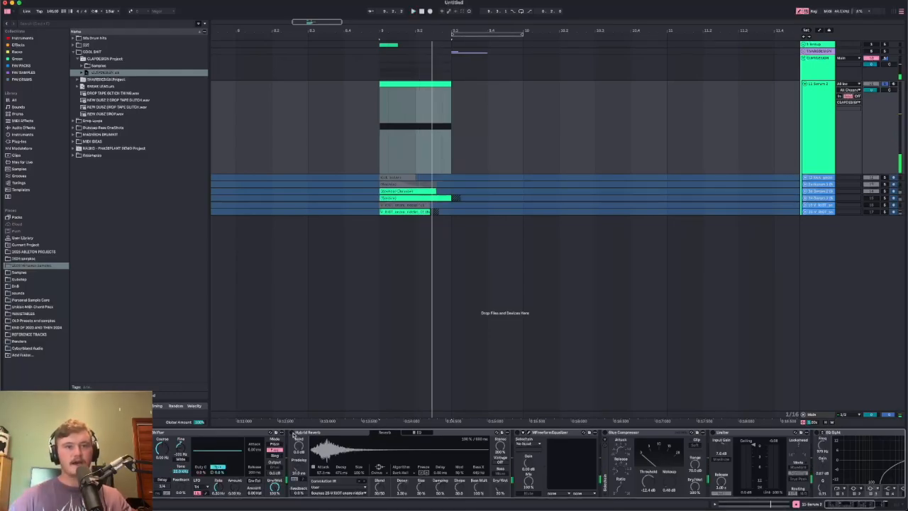
{"action": "left_click", "coordinate": [292, 432]}
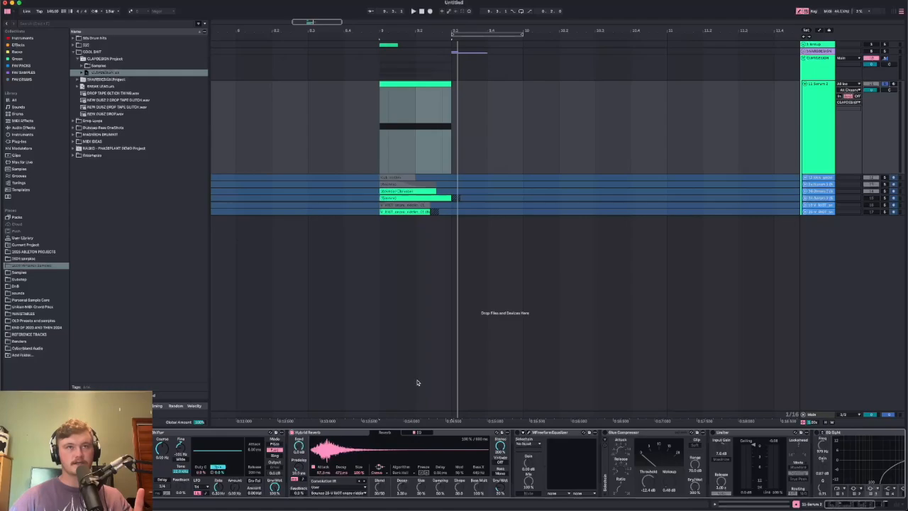
Inspect the two snare riddim sample tracks at the end of the clap group, and fold all of the group's tracks.
{"action": "left_click", "coordinate": [426, 211]}
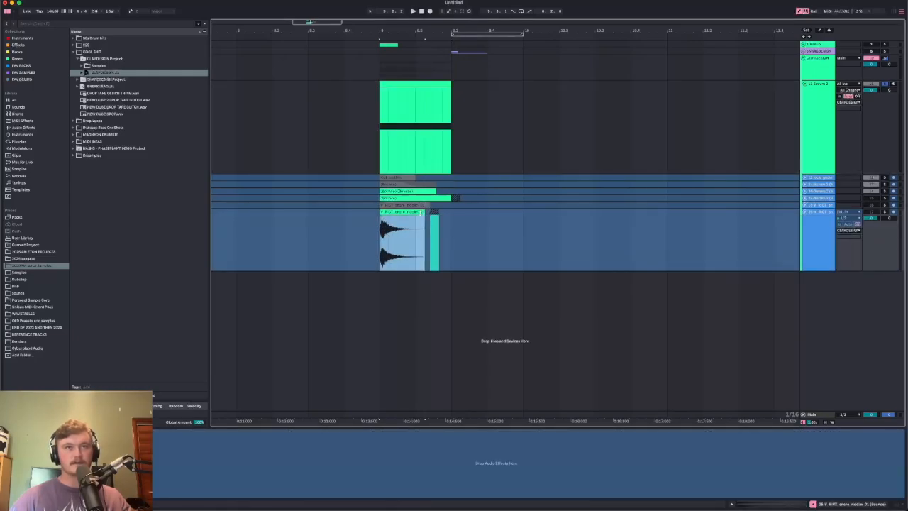
{"action": "key", "text": "super+j"}
{"action": "left_click", "coordinate": [814, 206]}
{"action": "left_click", "coordinate": [805, 205]}
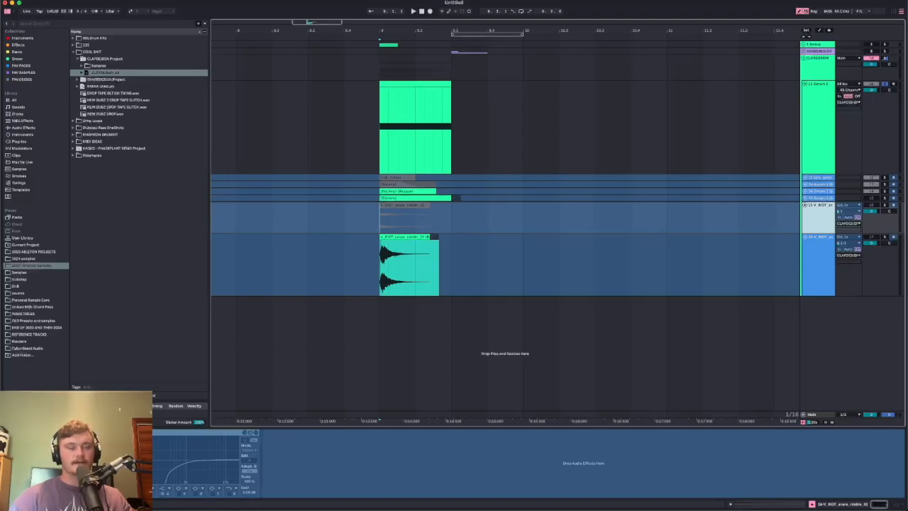
{"action": "left_click", "coordinate": [805, 205], "text": "alt"}
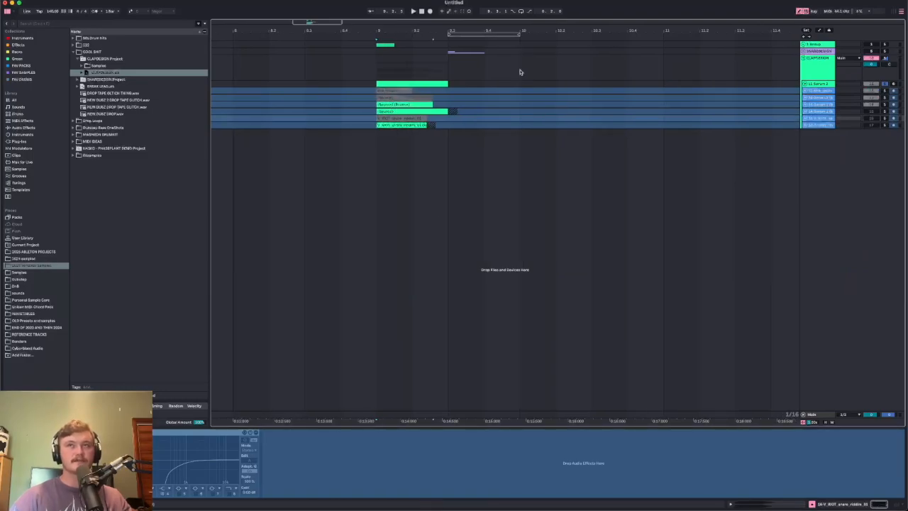
Enable MFreeformEqualizer on the Serum 2 track, audition its effect on the clap, and close the plug-in window.
{"action": "left_click", "coordinate": [823, 84]}
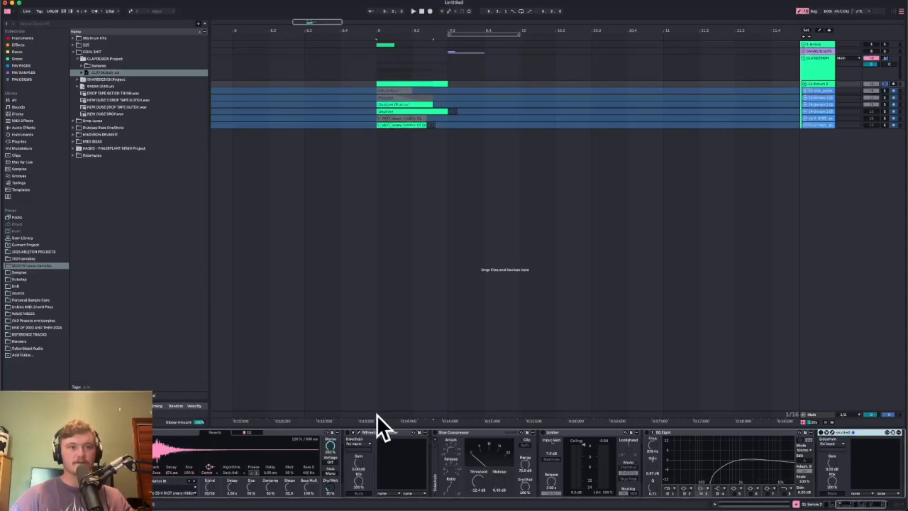
{"action": "left_click", "coordinate": [358, 433]}
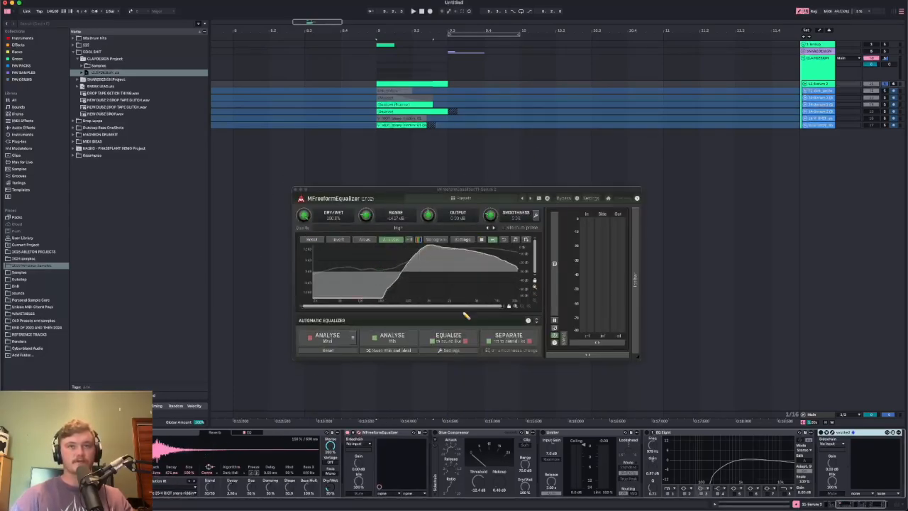
{"action": "key", "text": "space"}
{"action": "key", "text": "space"}
{"action": "key", "text": "super+w"}
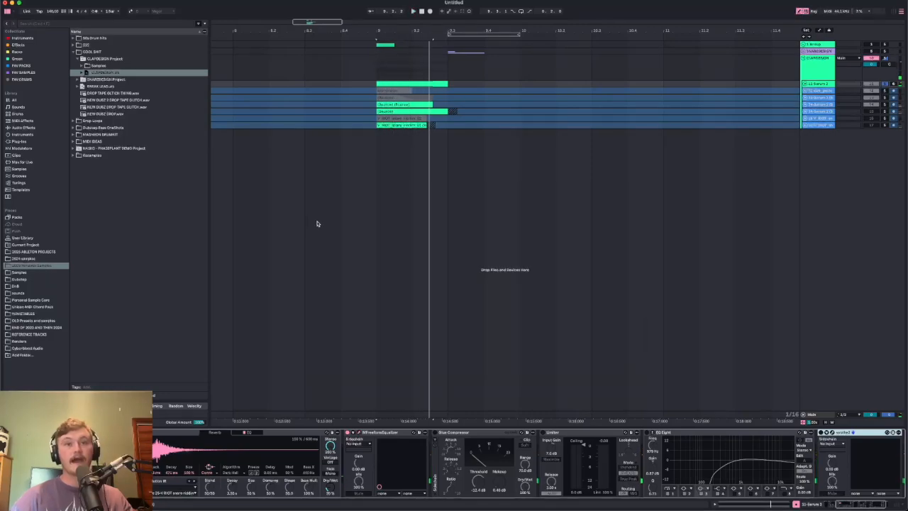
Enable the Glue Compressor and Limiter on the Serum 2 track while auditioning the clap.
{"action": "left_click", "coordinate": [435, 432]}
{"action": "scroll", "coordinate": [453, 438], "scroll_direction": "right", "scroll_amount": 1}
{"action": "key", "text": "space"}
{"action": "key", "text": "space"}
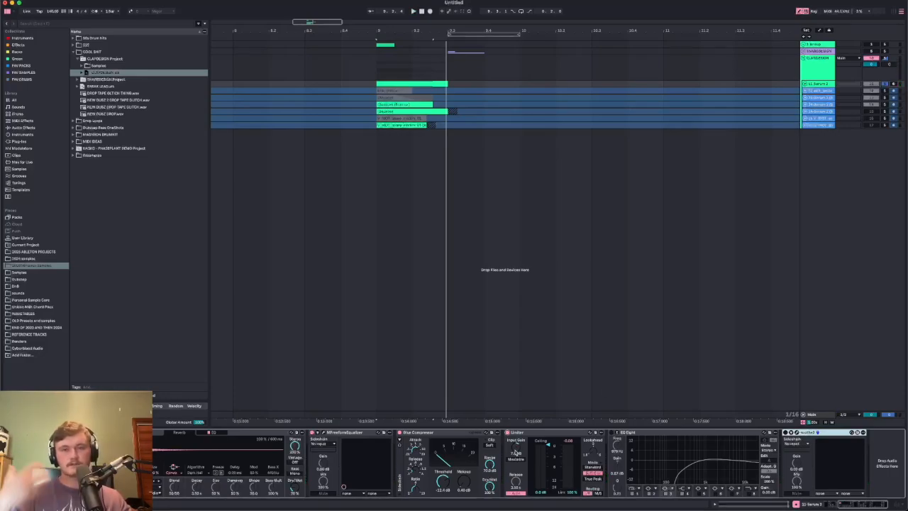
{"action": "key", "text": "space"}
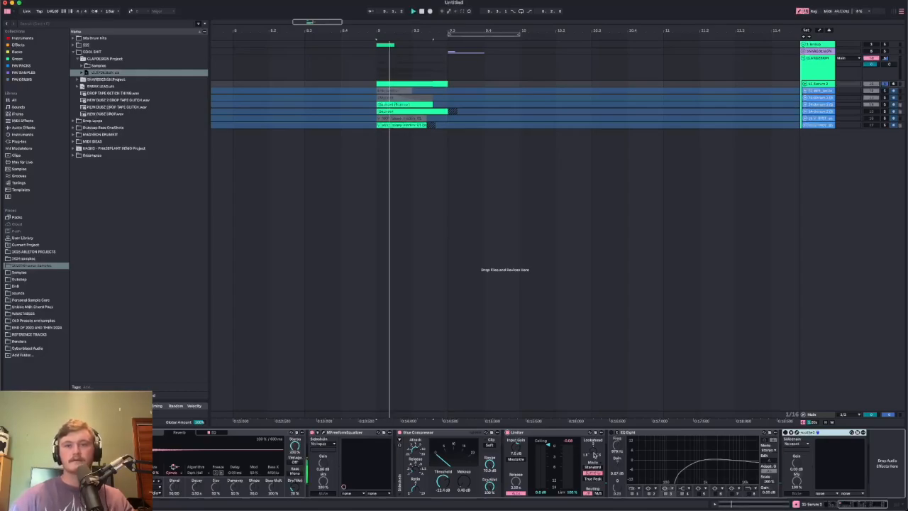
Turn on EQ Eight and soothe2 at the end of the Serum 2 track's chain, and close the soothe2 window.
{"action": "left_click", "coordinate": [612, 432]}
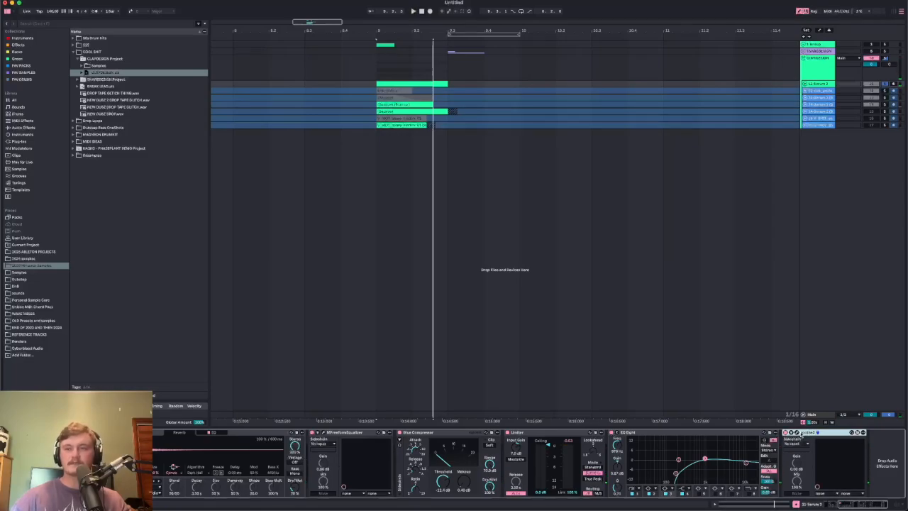
{"action": "left_click", "coordinate": [798, 433]}
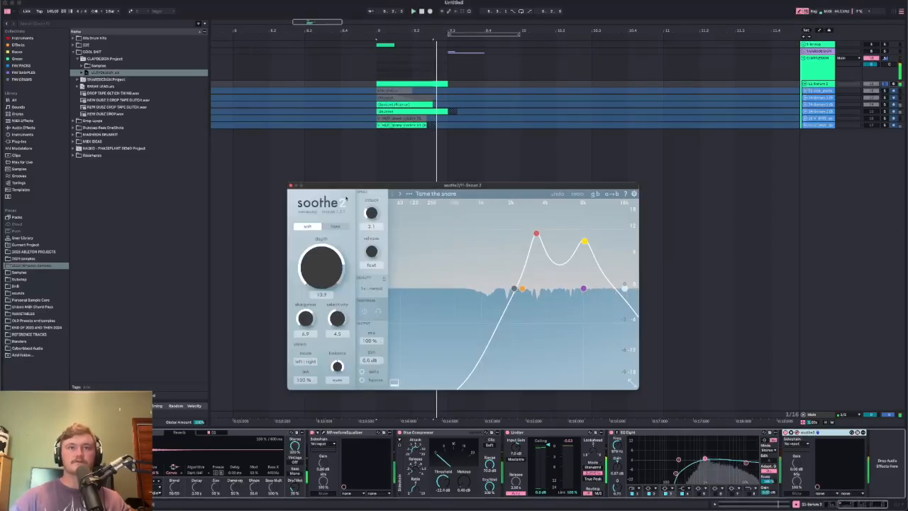
{"action": "left_click", "coordinate": [291, 185]}
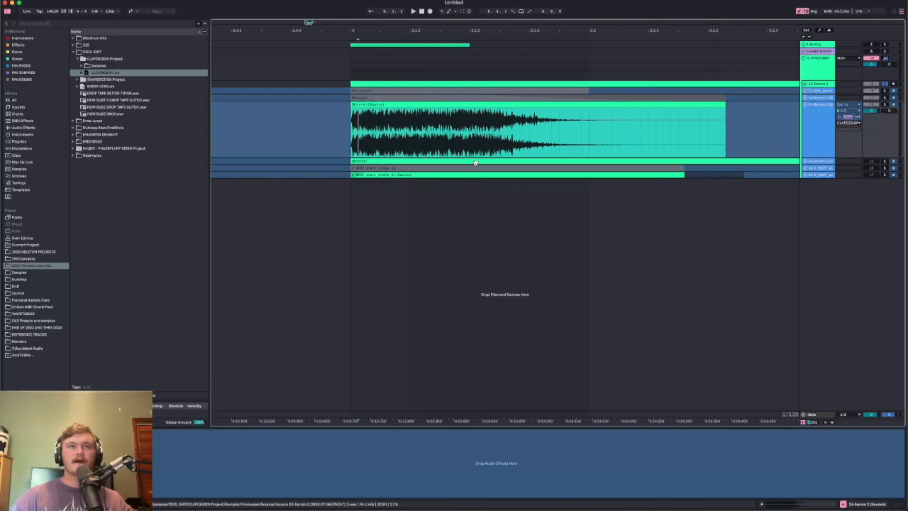
Expand the bounced Serum 2 tracks in the clap group, and unfreeze and solo the first one.
{"action": "scroll", "coordinate": [476, 163], "scroll_direction": "up", "scroll_amount": 5}
{"action": "scroll", "coordinate": [405, 122], "scroll_direction": "down", "scroll_amount": 10}
{"action": "scroll", "coordinate": [403, 97], "scroll_direction": "up", "scroll_amount": 4}
{"action": "scroll", "coordinate": [403, 97], "scroll_direction": "up", "scroll_amount": 3}
{"action": "left_click", "coordinate": [402, 113]}
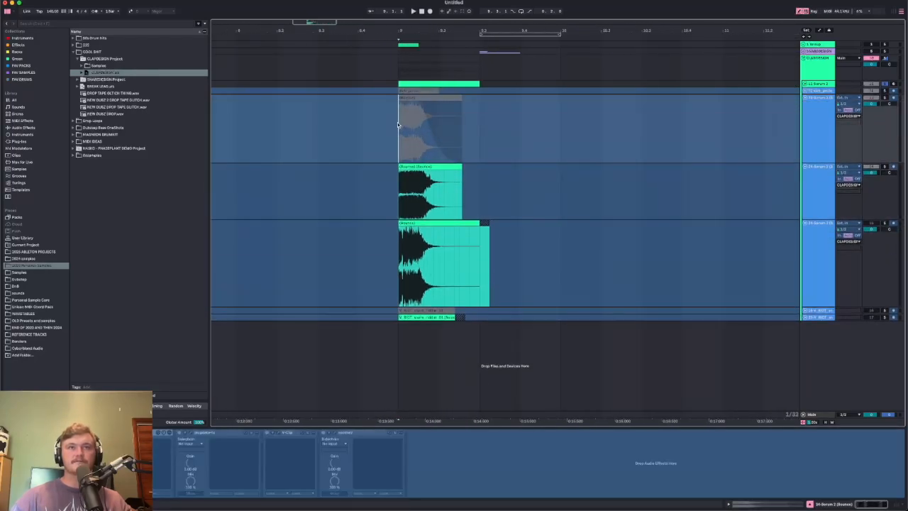
{"action": "left_click", "coordinate": [817, 174]}
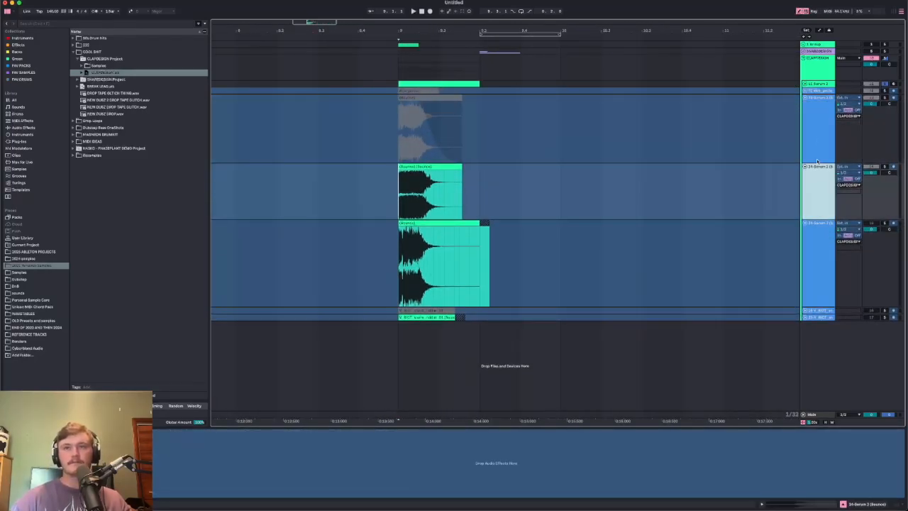
{"action": "right_click", "coordinate": [817, 141]}
{"action": "left_click", "coordinate": [832, 184]}
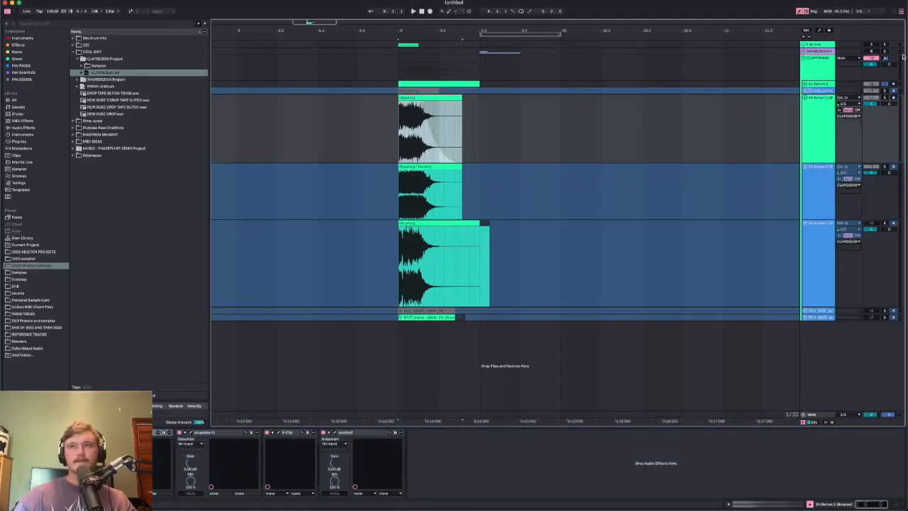
{"action": "left_click", "coordinate": [884, 97]}
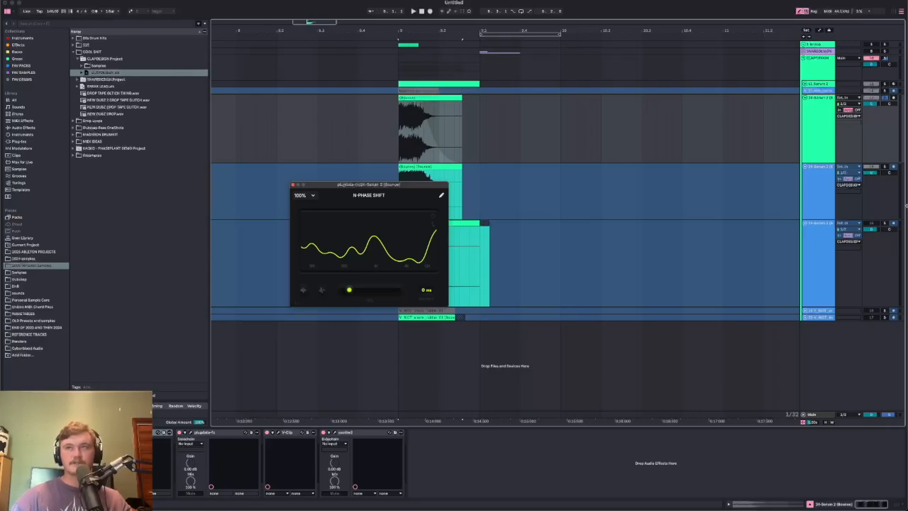
Bypass the second plugdata-fx, V-Clip and soothe2 on the soloed bounce, and audition it with the N-Phase Shift effect.
{"action": "left_click", "coordinate": [180, 433]}
{"action": "left_click", "coordinate": [270, 433]}
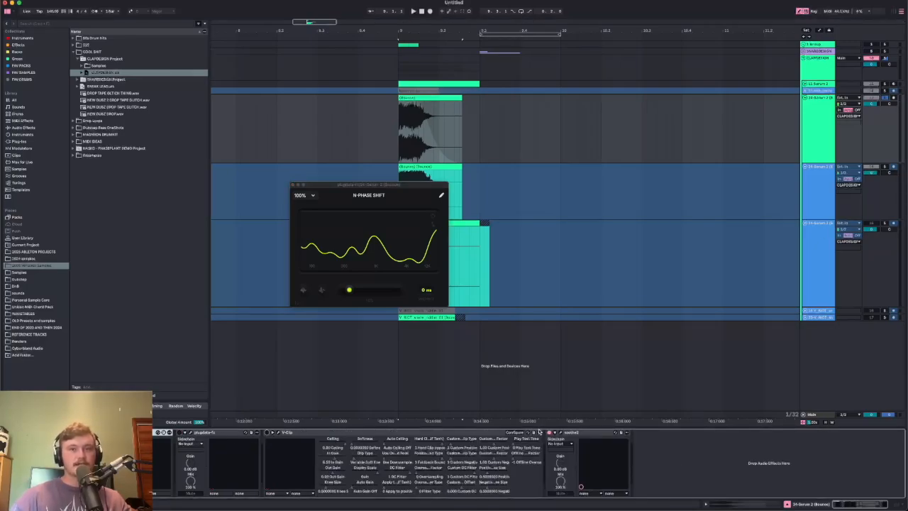
{"action": "left_click_drag", "start_coordinate": [317, 184], "coordinate": [222, 233]}
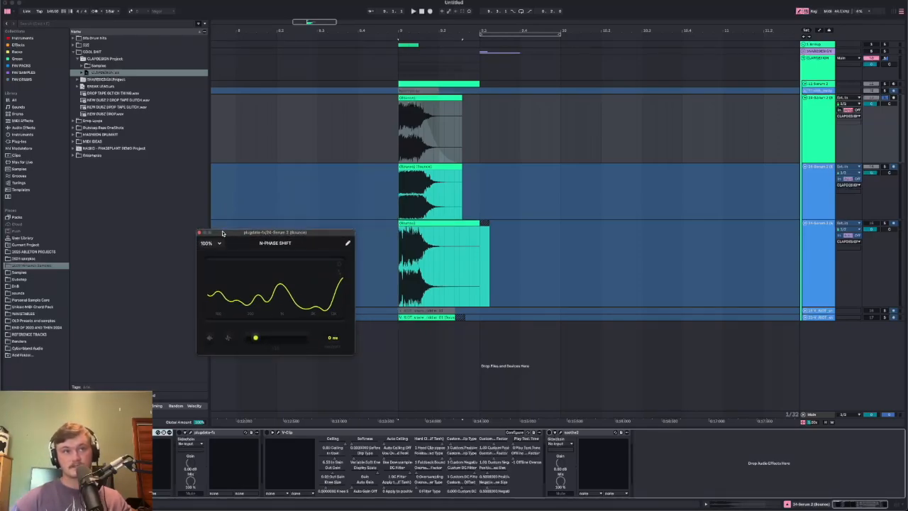
{"action": "key", "text": "space"}
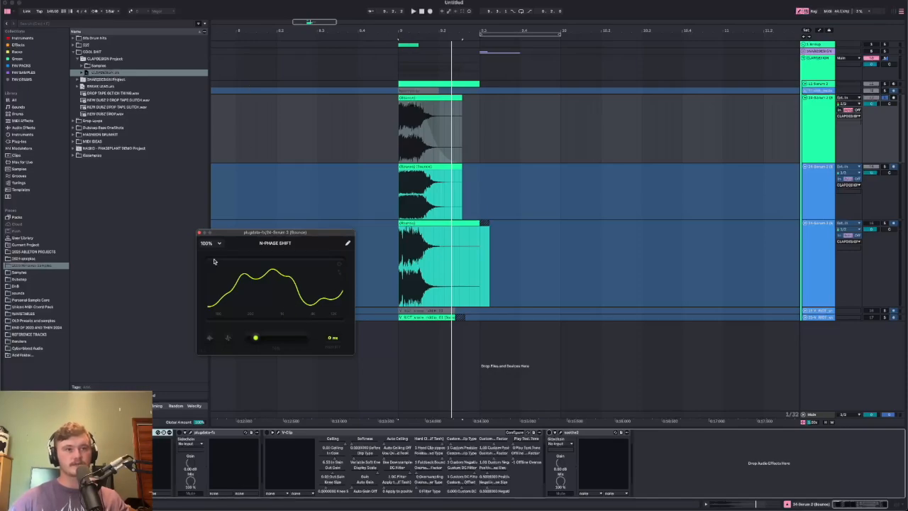
Re-enable the plugdata-fx device running N-Spec Clip, and audition the bounced clap through it.
{"action": "left_click", "coordinate": [179, 433]}
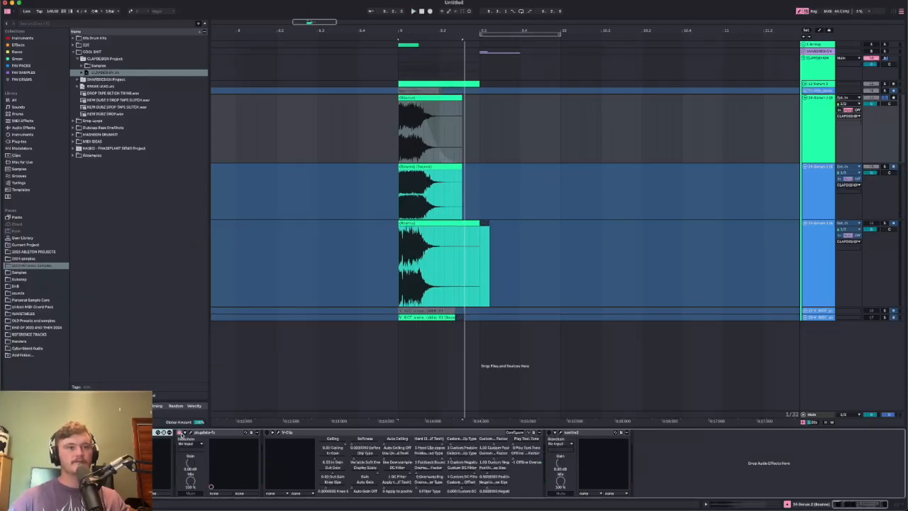
{"action": "left_click", "coordinate": [179, 433]}
{"action": "key", "text": "space"}
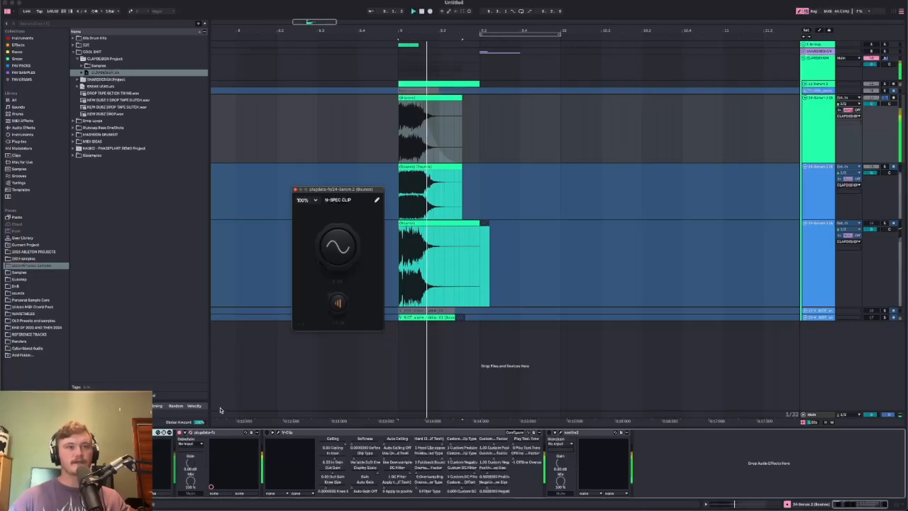
Re-enable V-Clip and soothe2 on the bounced clap during playback, and close the V-Clip window.
{"action": "left_click", "coordinate": [272, 431]}
{"action": "left_click", "coordinate": [273, 432]}
{"action": "left_click", "coordinate": [274, 432]}
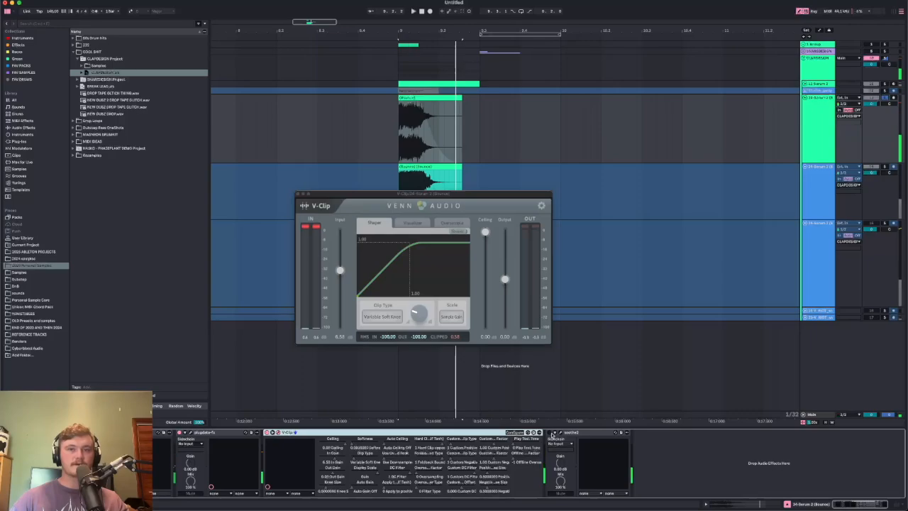
{"action": "left_click", "coordinate": [299, 194]}
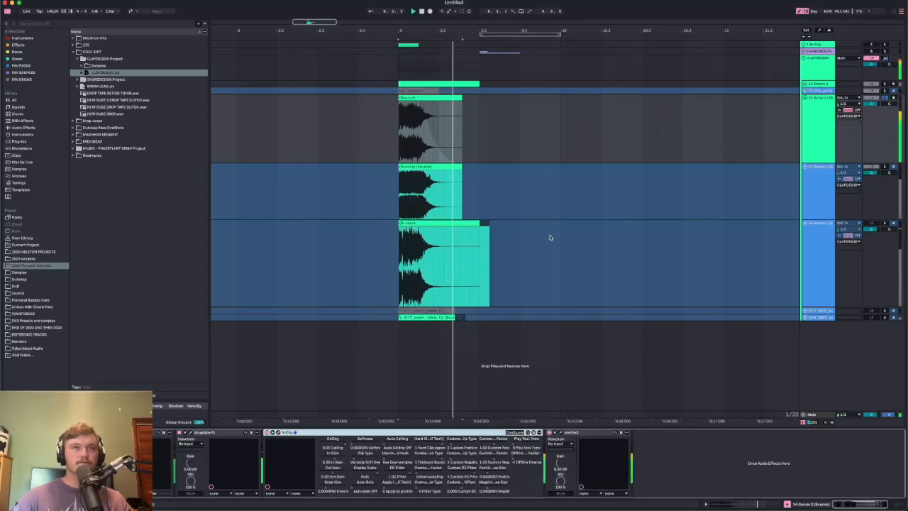
Unfreeze and solo the second bounced Serum 2 track, and collapse the CLAPDESIGN group.
{"action": "left_click", "coordinate": [748, 167]}
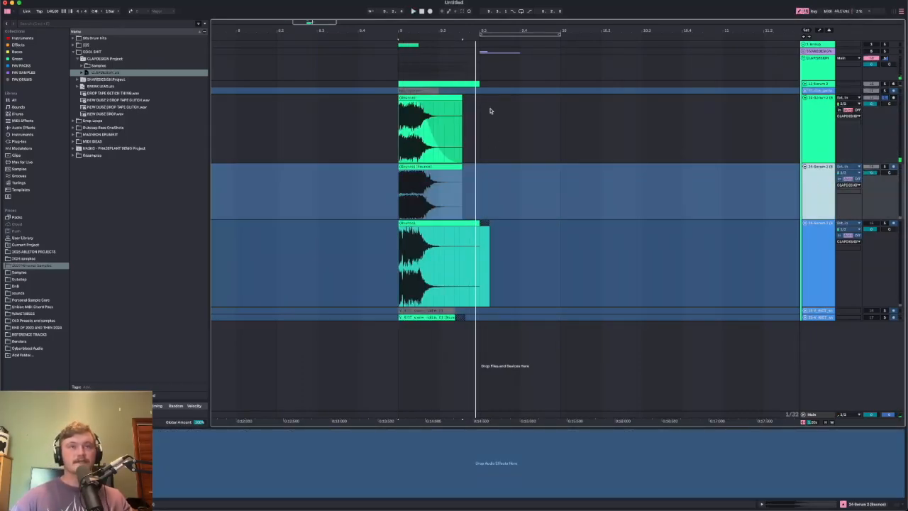
{"action": "left_click", "coordinate": [694, 83]}
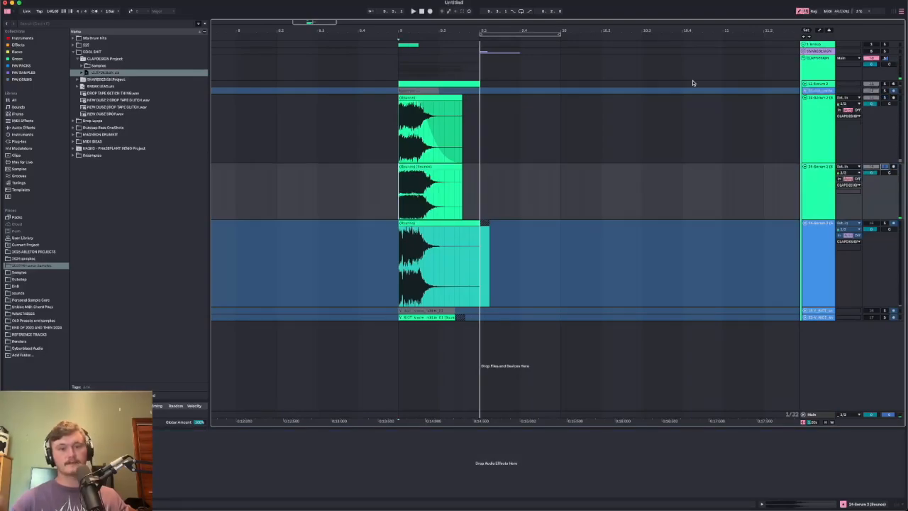
{"action": "left_click", "coordinate": [803, 57]}
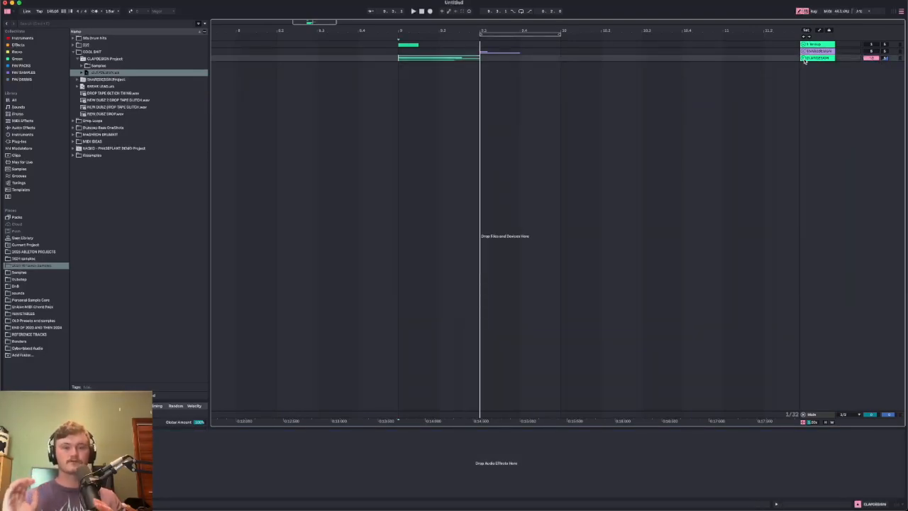